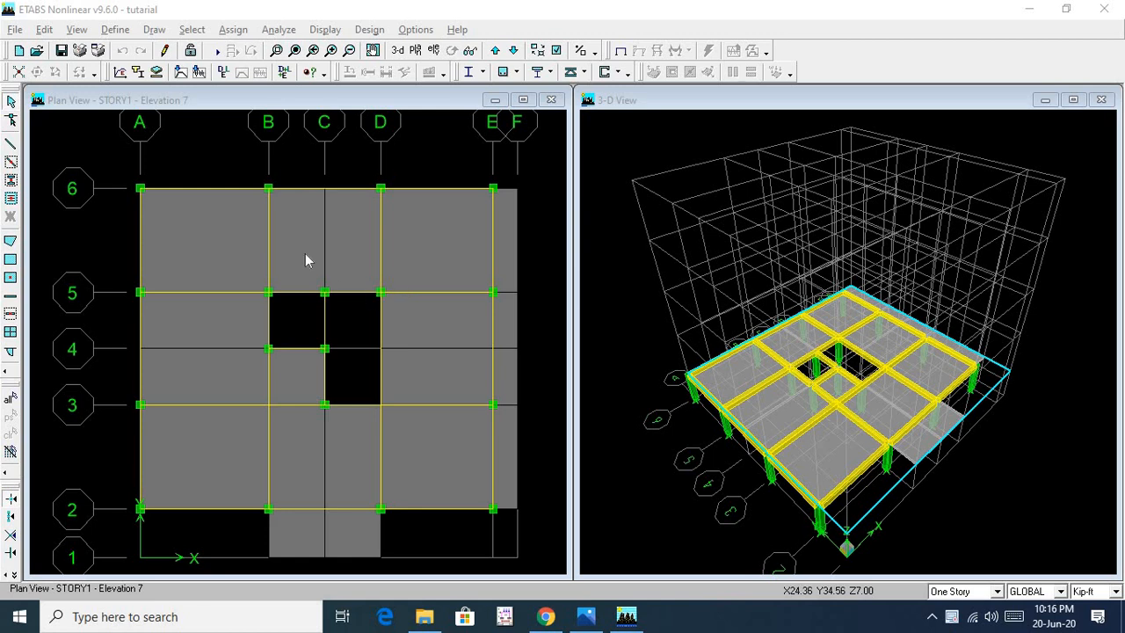
Rename the DEAD static load case as SW, keeping its type DEAD and self weight multiplier 1
{"action": "left_click", "coordinate": [117, 30]}
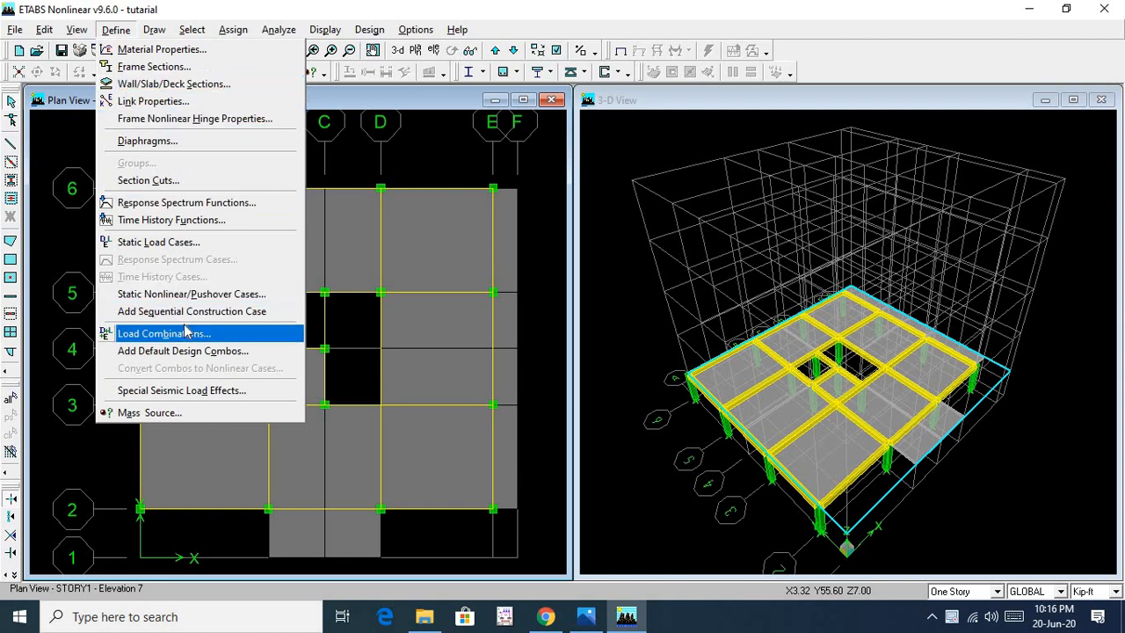
{"action": "left_click", "coordinate": [184, 243]}
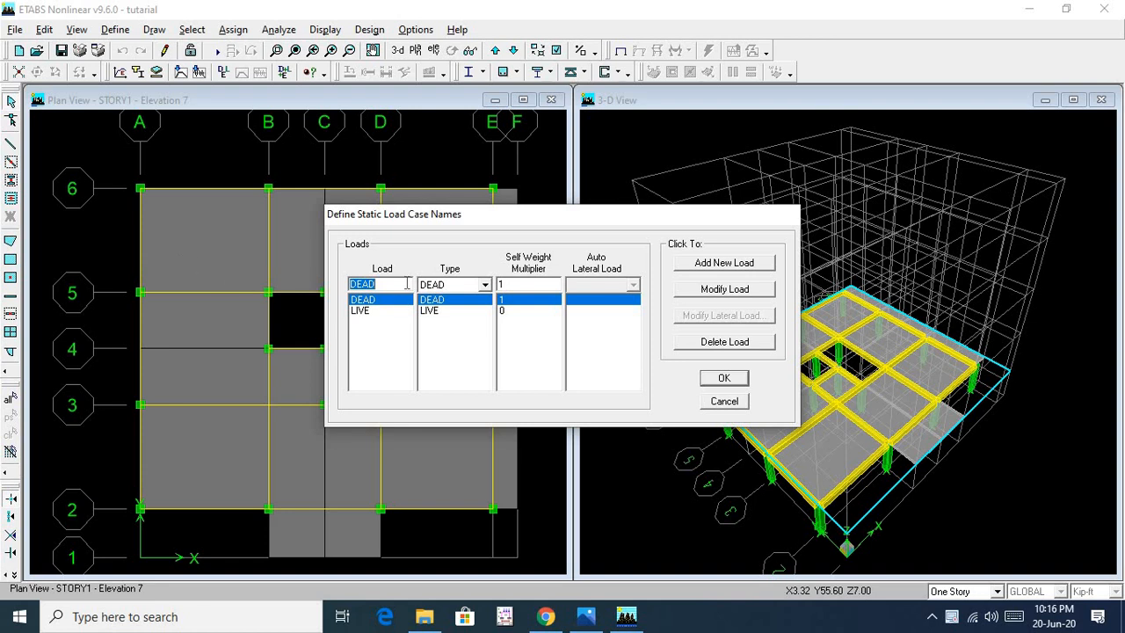
{"action": "type", "text": "SW"}
{"action": "left_click", "coordinate": [738, 293]}
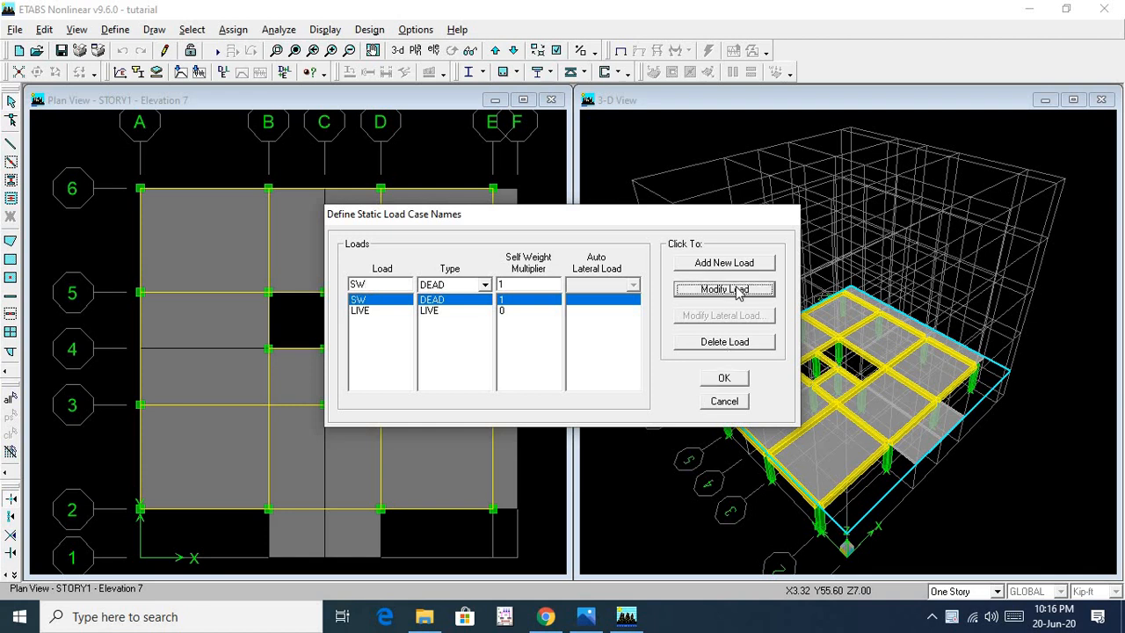
Add a static load case FF of type SUPER DEAD with self weight multiplier 0
{"action": "double_click", "coordinate": [405, 290]}
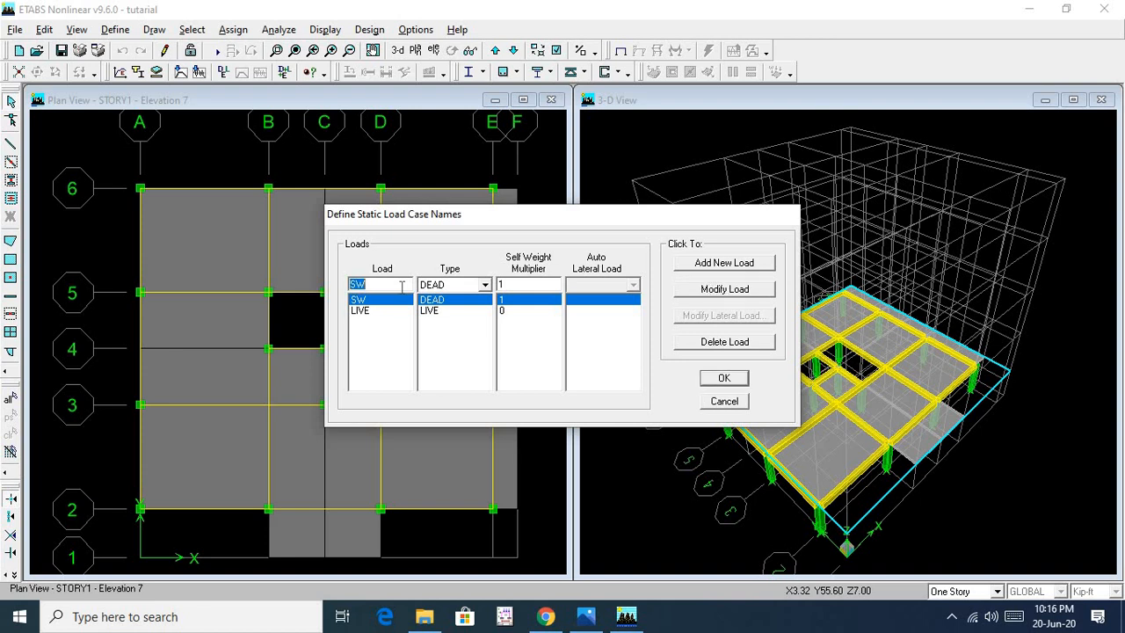
{"action": "type", "text": "FF"}
{"action": "left_click", "coordinate": [476, 286]}
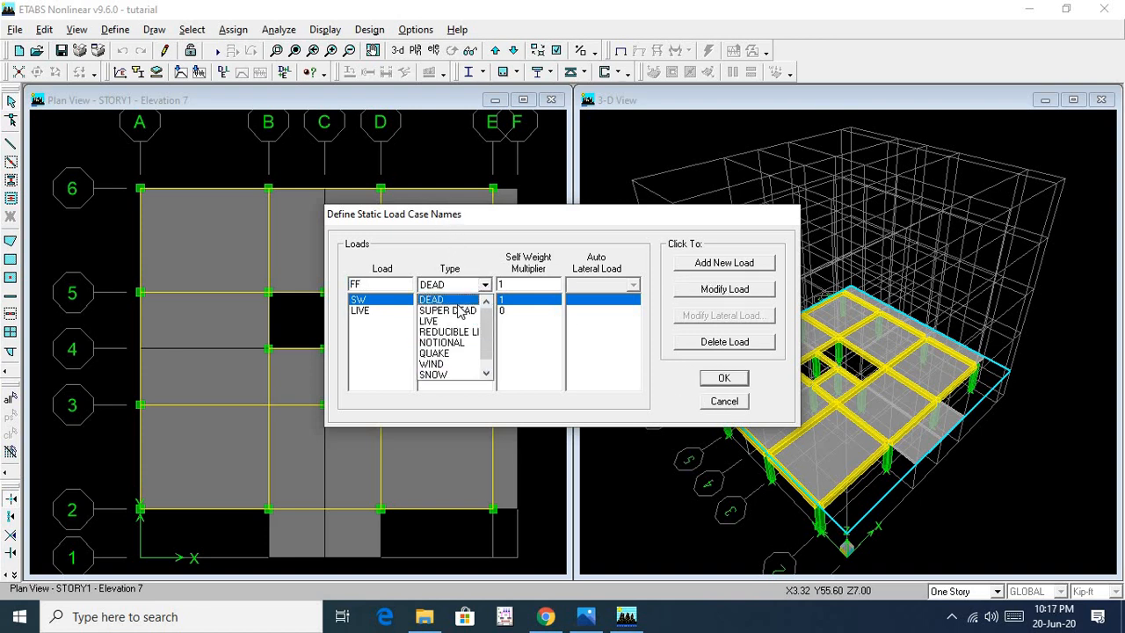
{"action": "left_click", "coordinate": [456, 318]}
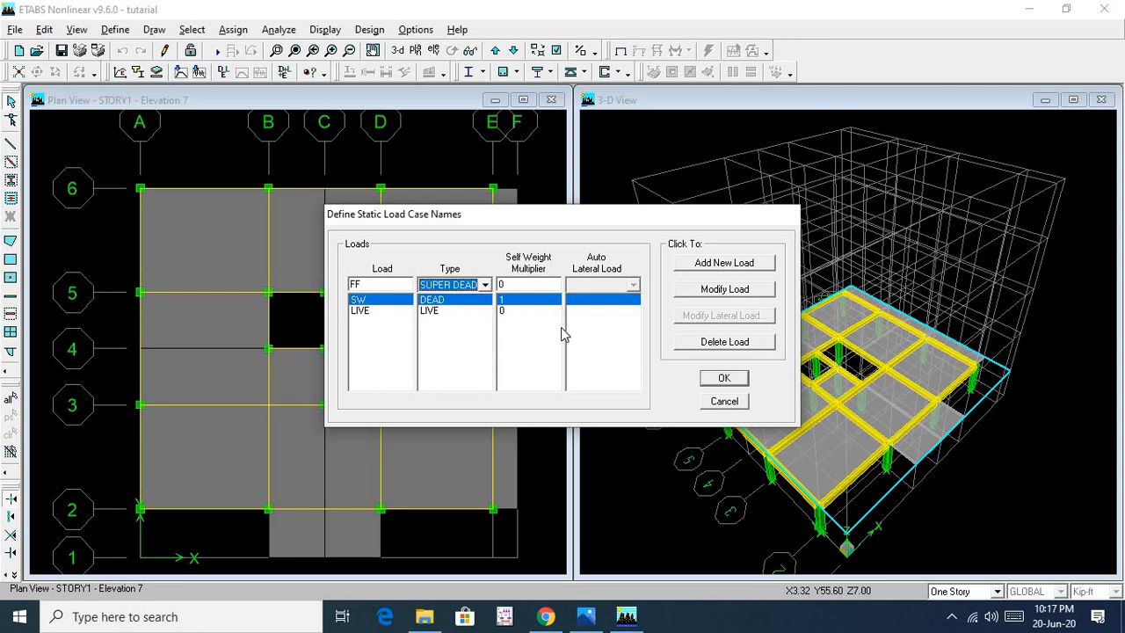
{"action": "left_click", "coordinate": [729, 266]}
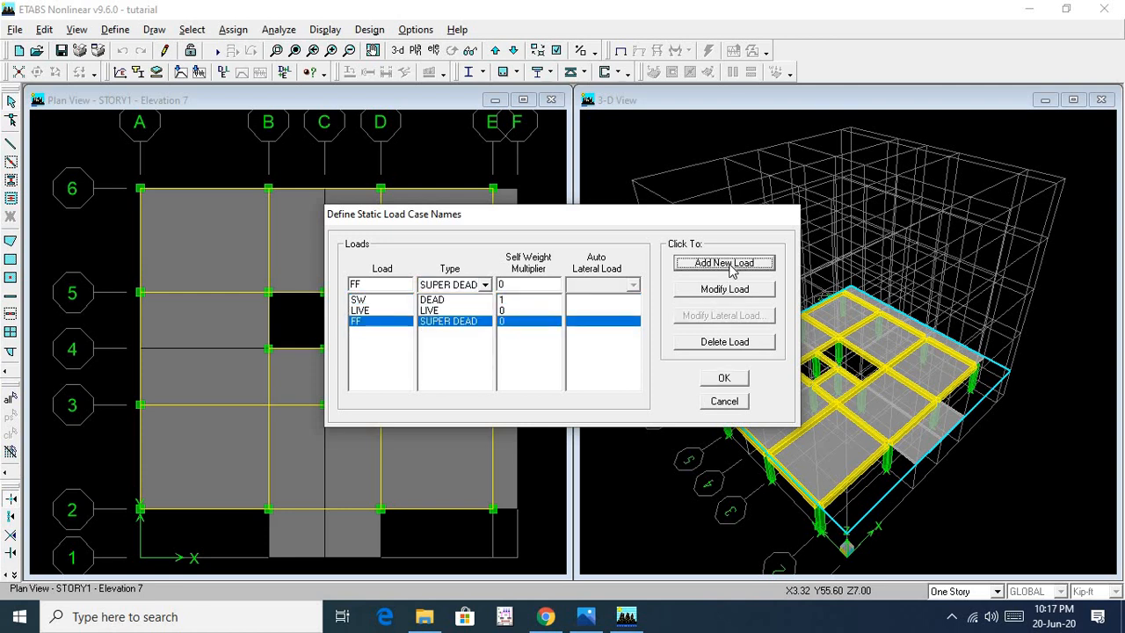
Add two more SUPER DEAD static load cases named PW and RW, each with self weight multiplier 0
{"action": "double_click", "coordinate": [402, 283]}
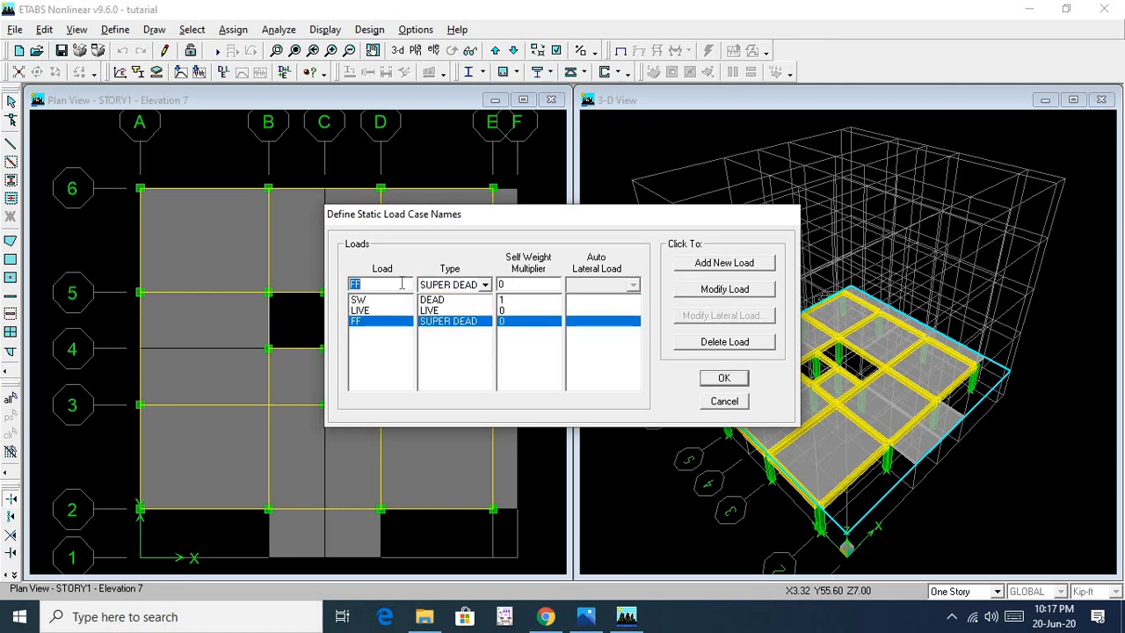
{"action": "type", "text": "PW"}
{"action": "left_click", "coordinate": [711, 264]}
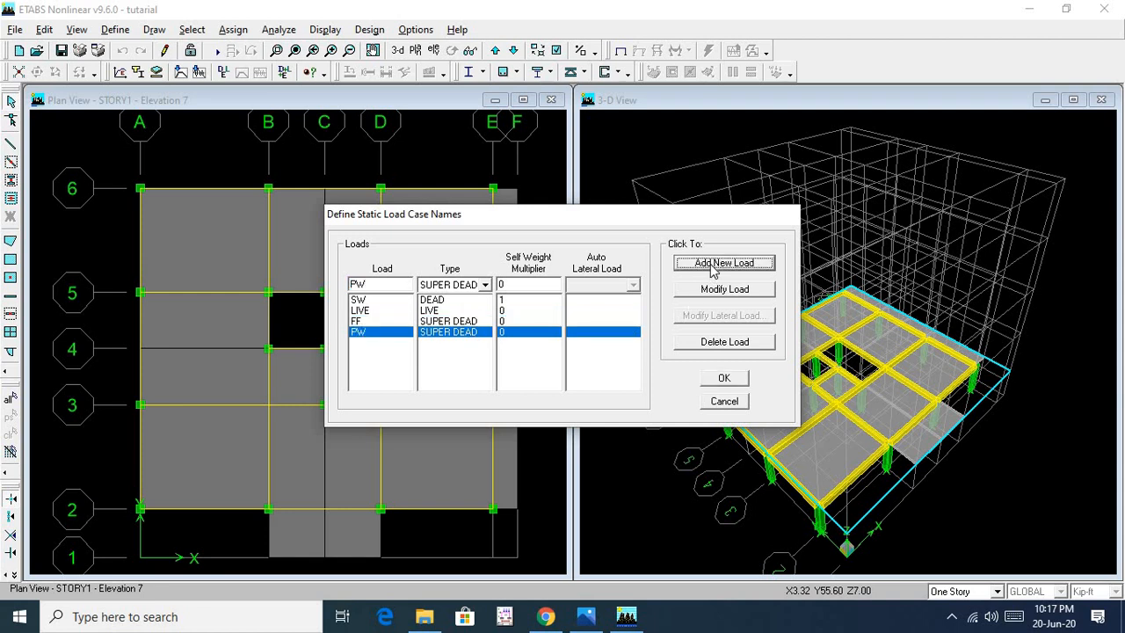
{"action": "double_click", "coordinate": [384, 284]}
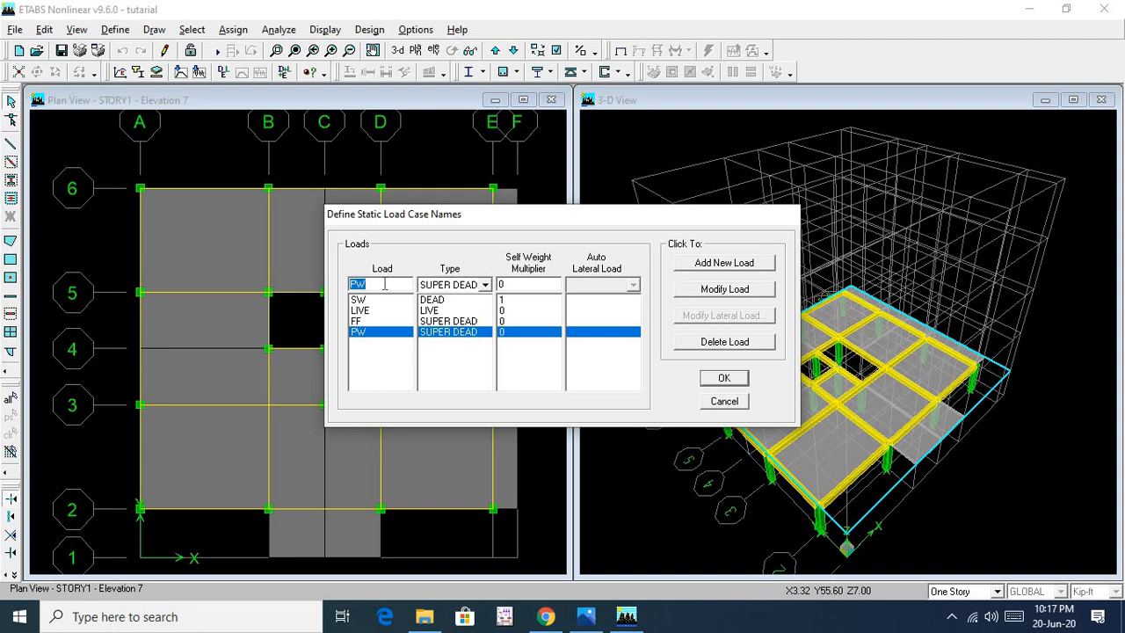
{"action": "type", "text": "RW"}
{"action": "left_click", "coordinate": [727, 273]}
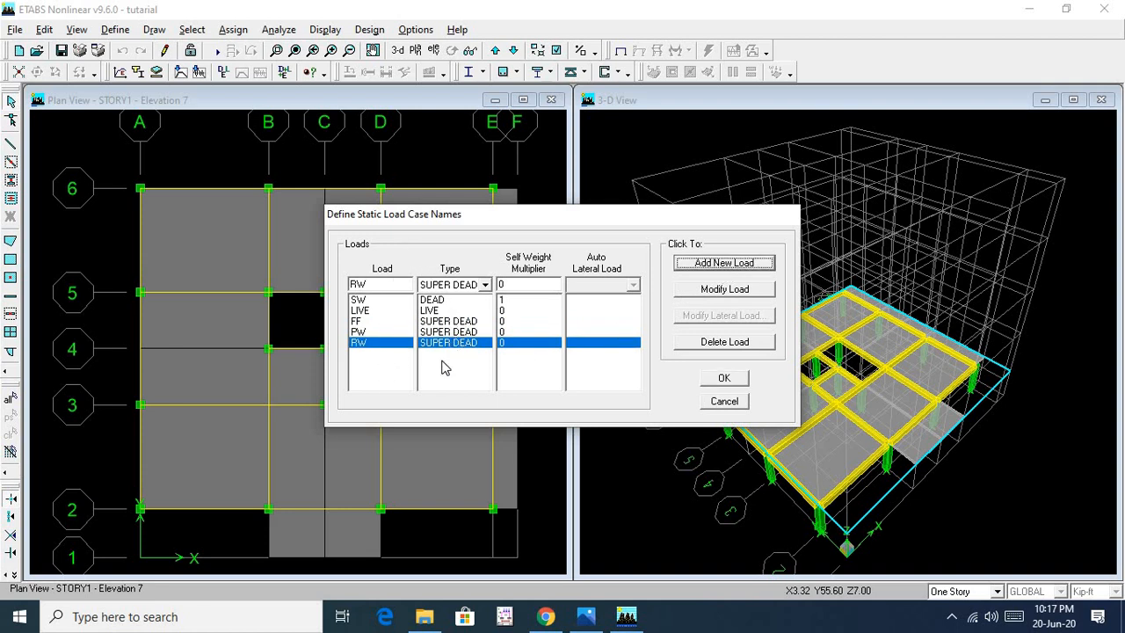
Add a static load case WX of type WIND with UBC 94 as its auto lateral load
{"action": "double_click", "coordinate": [379, 286]}
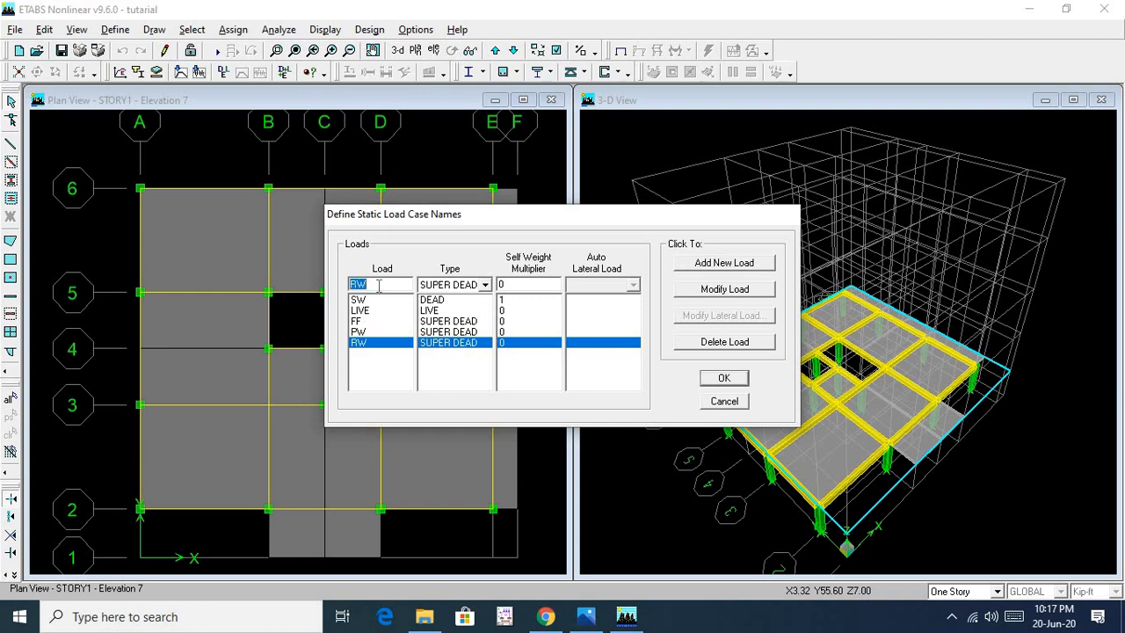
{"action": "type", "text": "WIN"}
{"action": "key", "text": "BackSpace"}
{"action": "key", "text": "BackSpace"}
{"action": "key", "text": "BackSpace"}
{"action": "type", "text": "X"}
{"action": "left_click", "coordinate": [482, 284]}
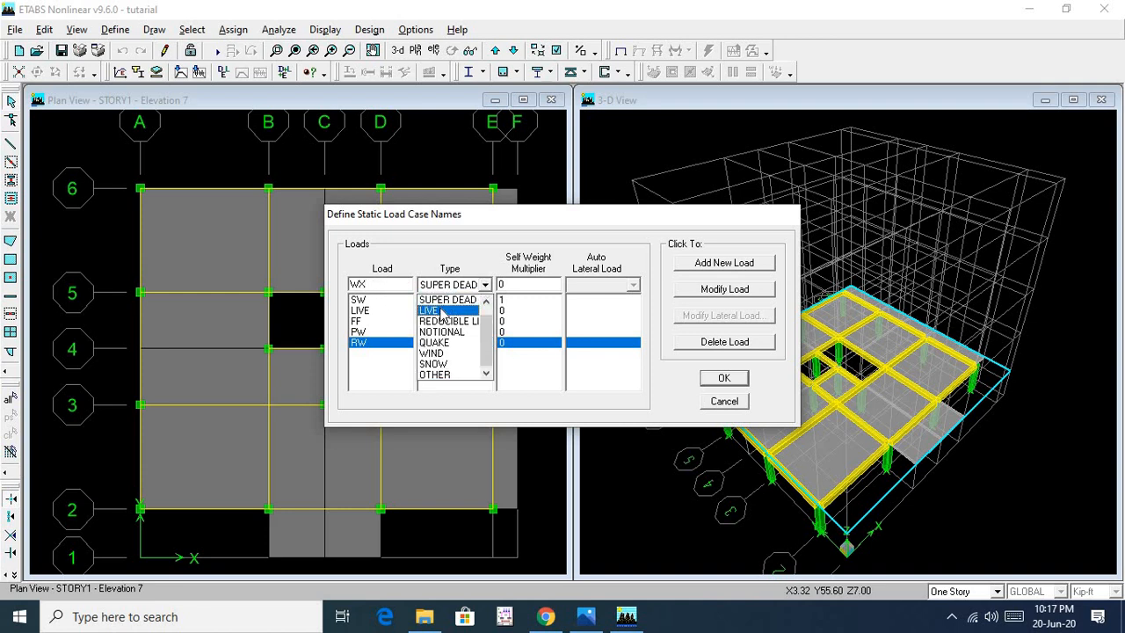
{"action": "left_click", "coordinate": [444, 353]}
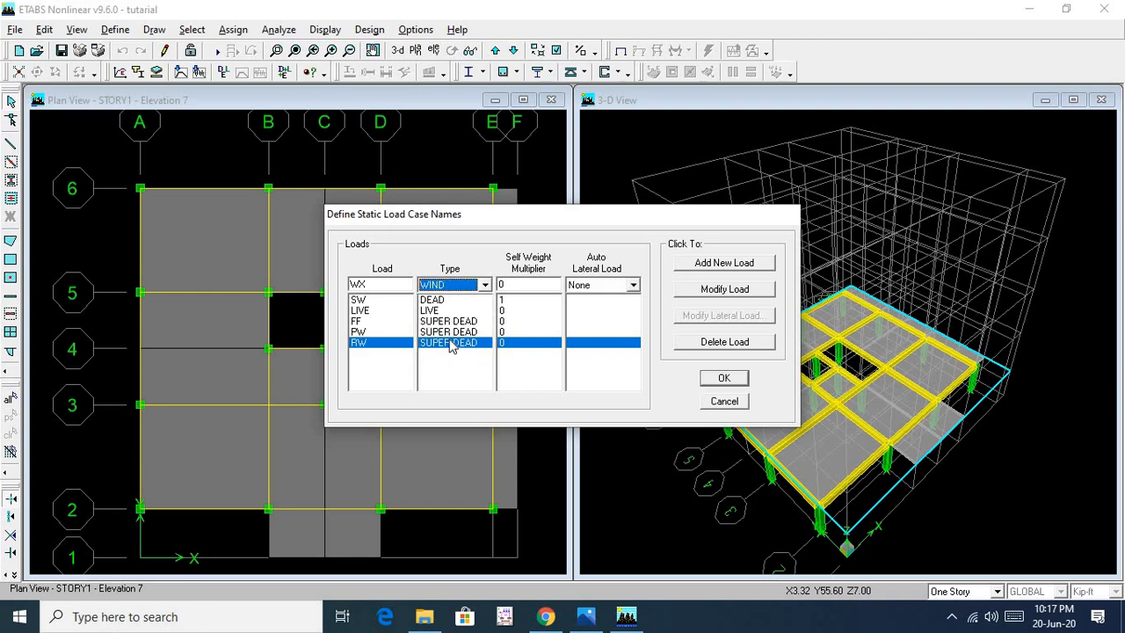
{"action": "left_click", "coordinate": [607, 287]}
{"action": "scroll", "coordinate": [609, 316], "scroll_direction": "up", "scroll_amount": 1}
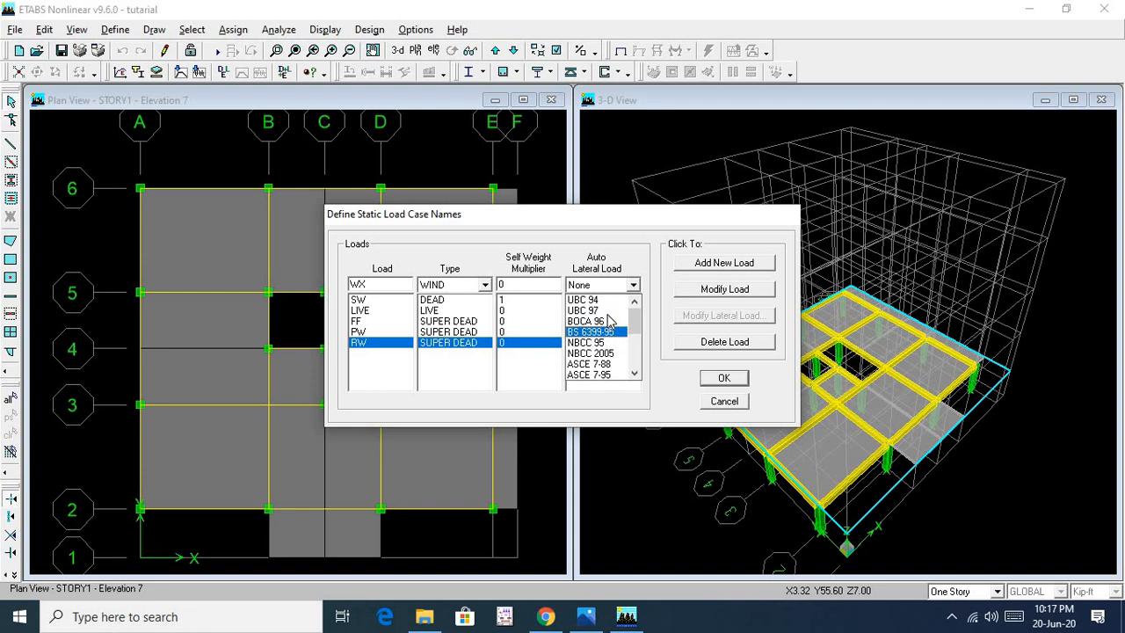
{"action": "left_click", "coordinate": [609, 301]}
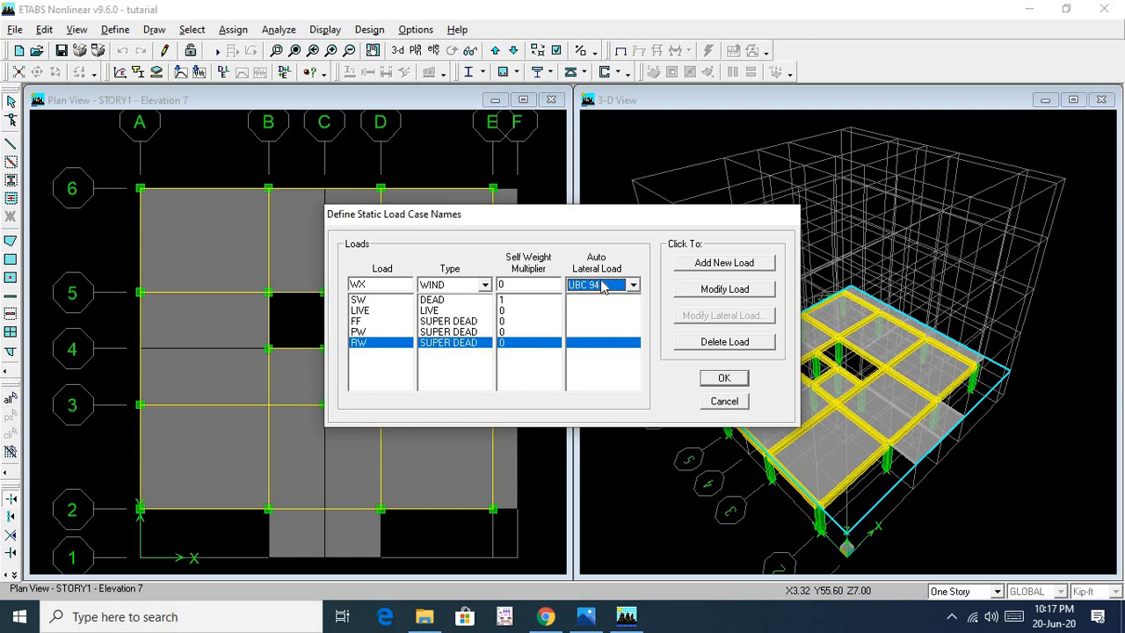
{"action": "left_click", "coordinate": [724, 262]}
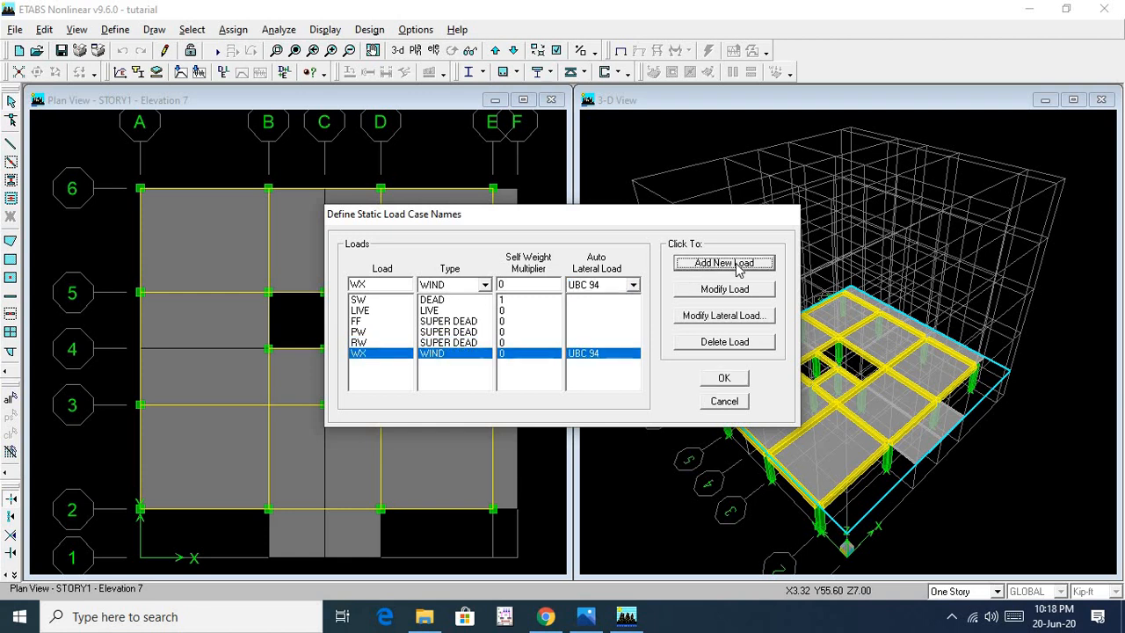
Add a second WIND load case named WY, also using the UBC 94 auto lateral load
{"action": "double_click", "coordinate": [395, 282]}
{"action": "left_click", "coordinate": [393, 284]}
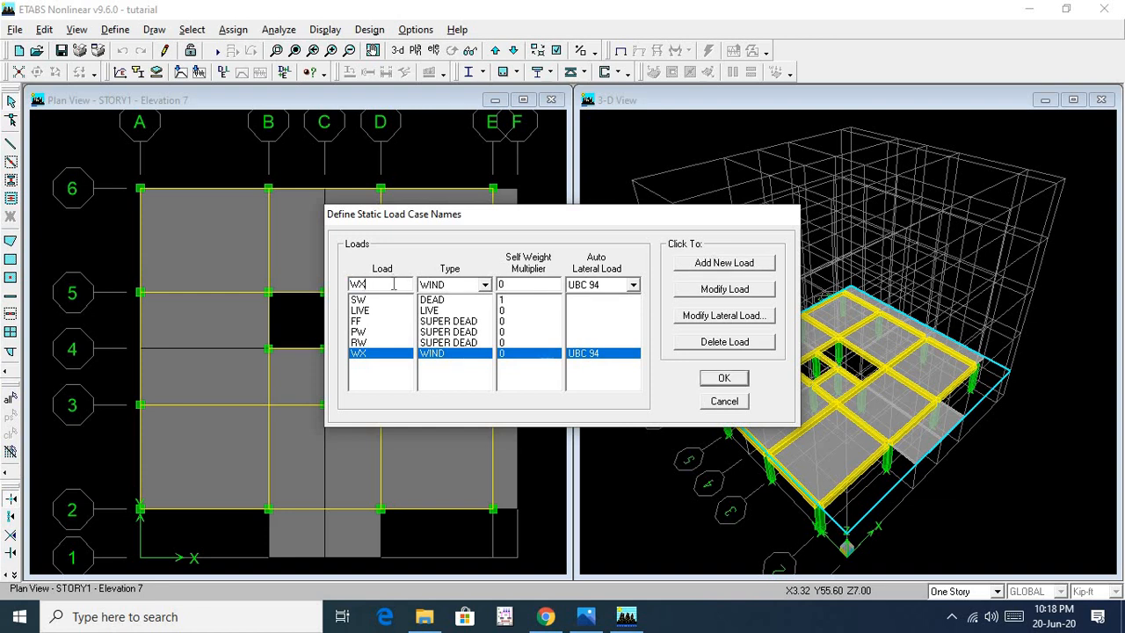
{"action": "key", "text": "BackSpace"}
{"action": "type", "text": "Y"}
{"action": "left_click", "coordinate": [715, 268]}
Add a static load case EQX of type QUAKE with UBC 94 as its auto lateral load
{"action": "double_click", "coordinate": [392, 283]}
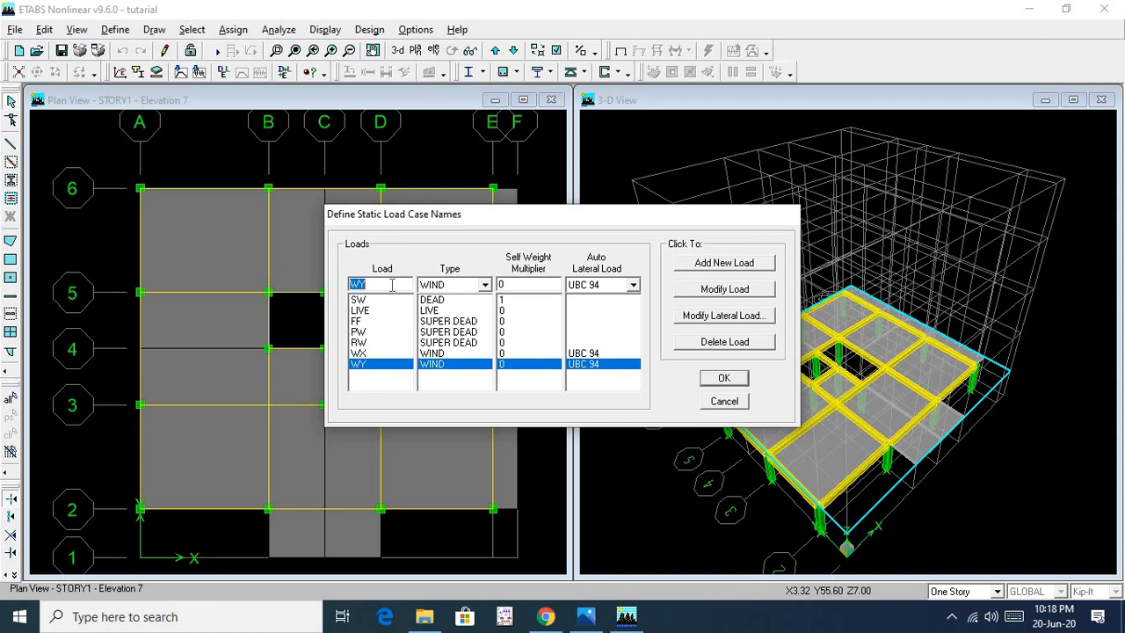
{"action": "type", "text": "EQX"}
{"action": "left_click", "coordinate": [484, 284]}
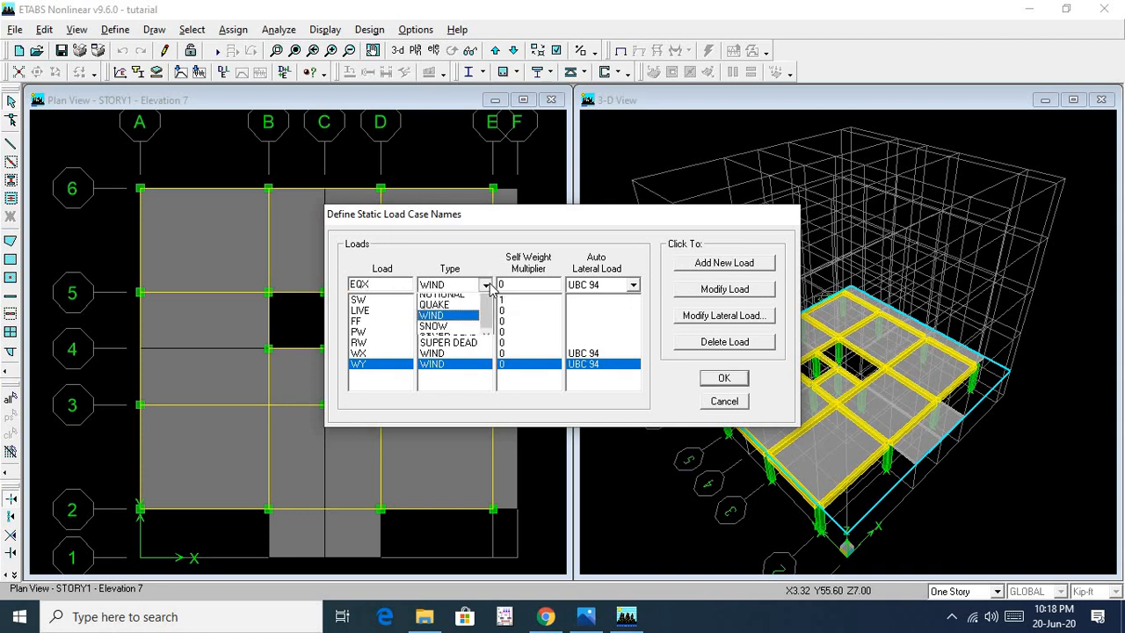
{"action": "left_click", "coordinate": [444, 342]}
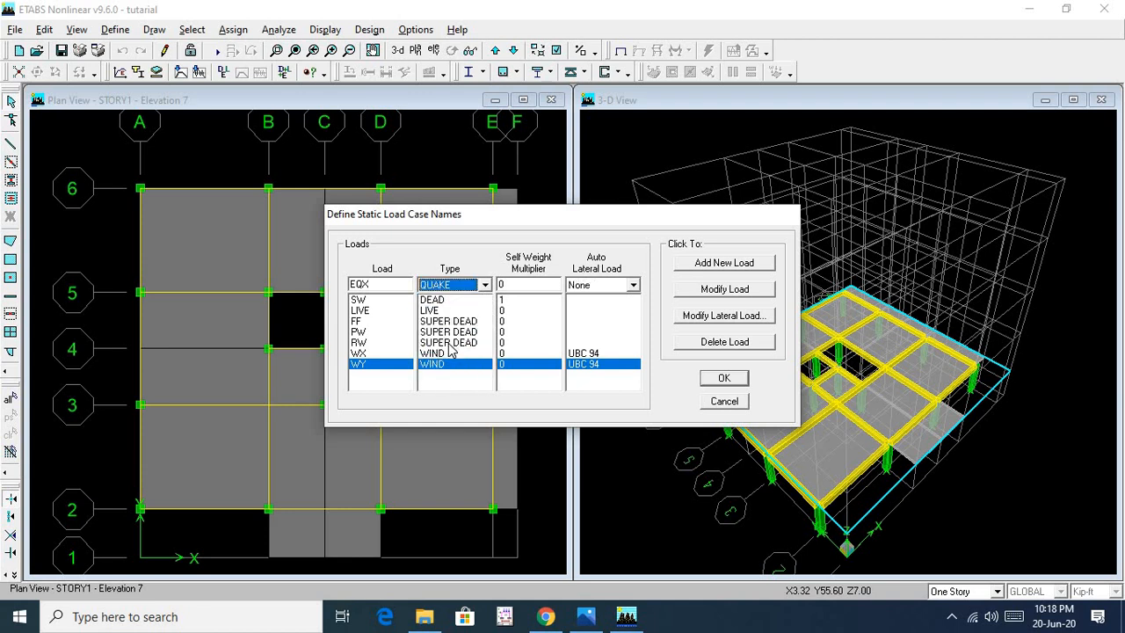
{"action": "left_click", "coordinate": [633, 284]}
{"action": "scroll", "coordinate": [615, 298], "scroll_direction": "up", "scroll_amount": 3}
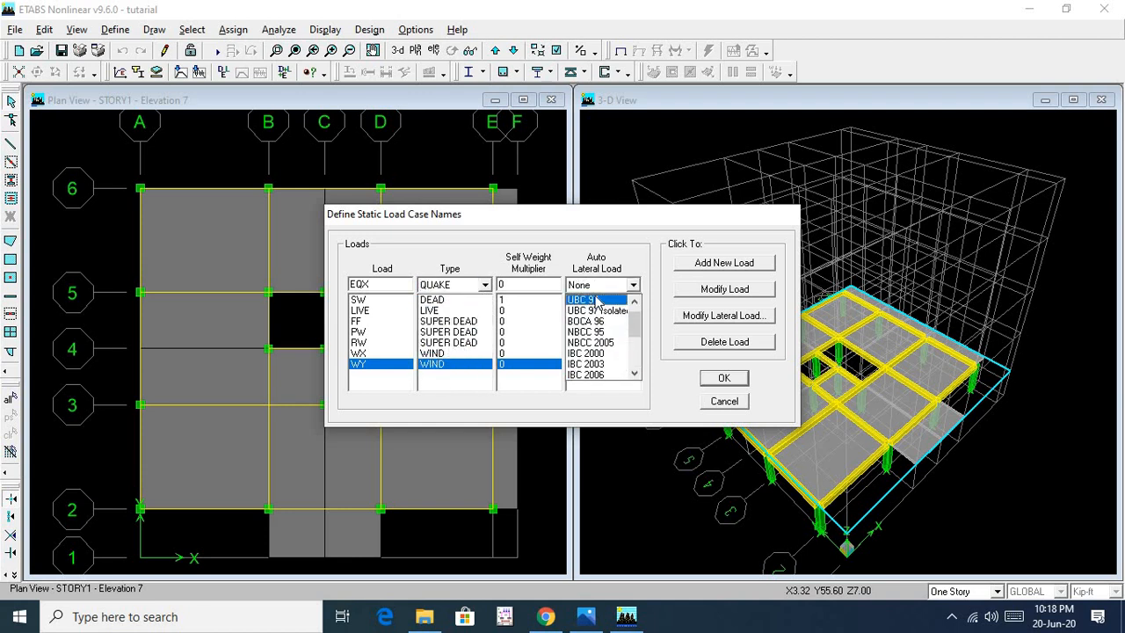
{"action": "left_click", "coordinate": [594, 301]}
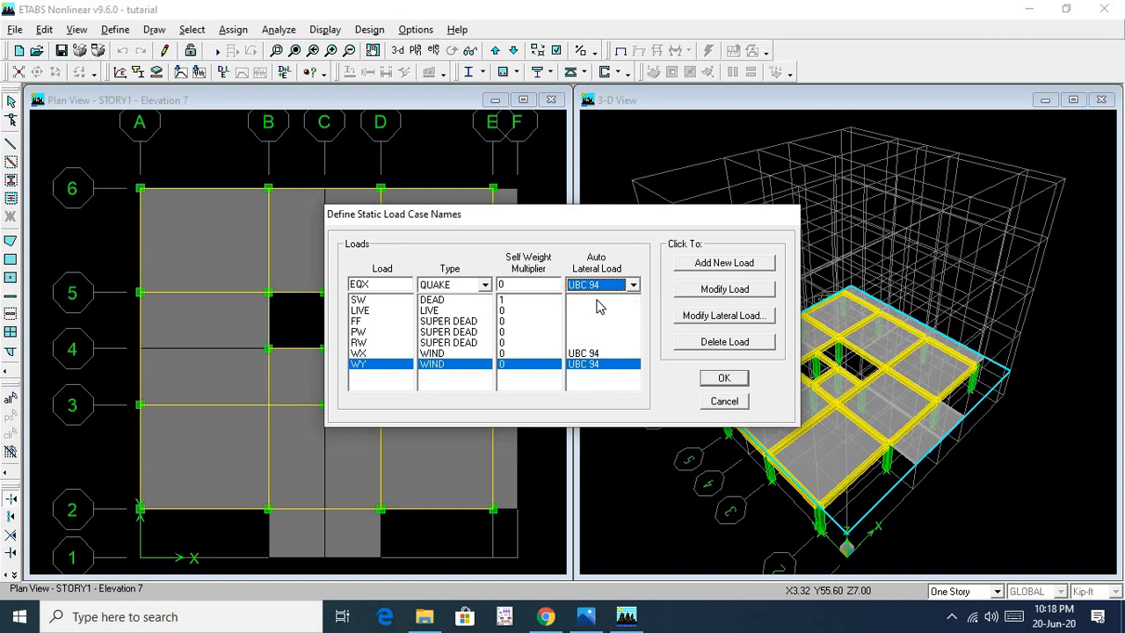
{"action": "left_click", "coordinate": [708, 266]}
Add a second QUAKE load case named EQY, also using the UBC 94 auto lateral load
{"action": "double_click", "coordinate": [393, 283]}
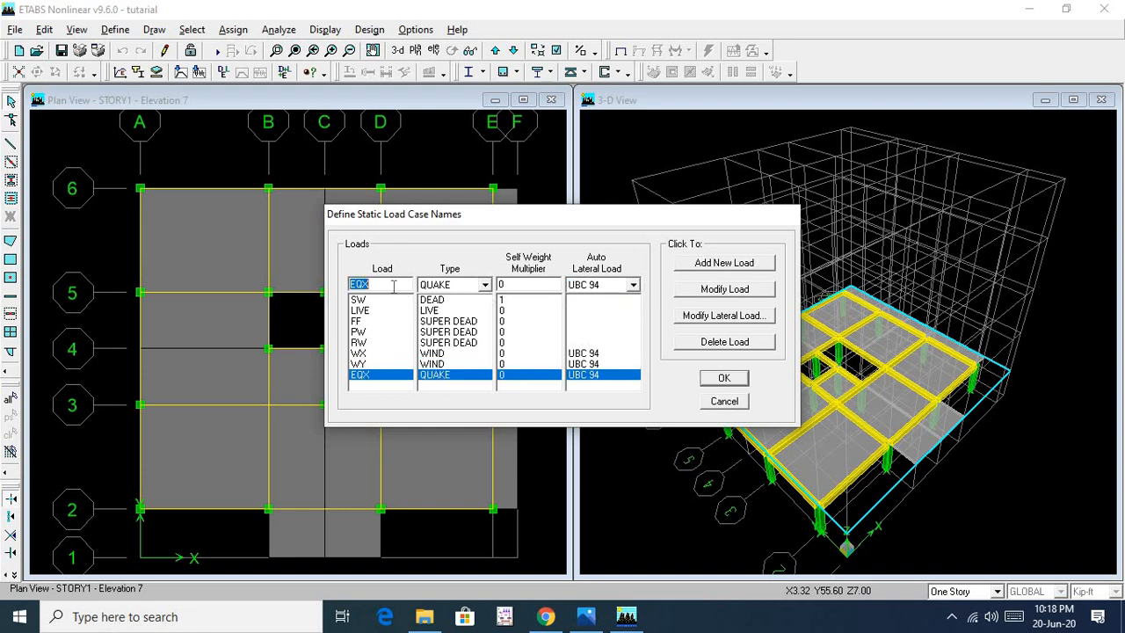
{"action": "left_click", "coordinate": [393, 283]}
{"action": "key", "text": "BackSpace"}
{"action": "type", "text": "Y"}
{"action": "left_click", "coordinate": [736, 262]}
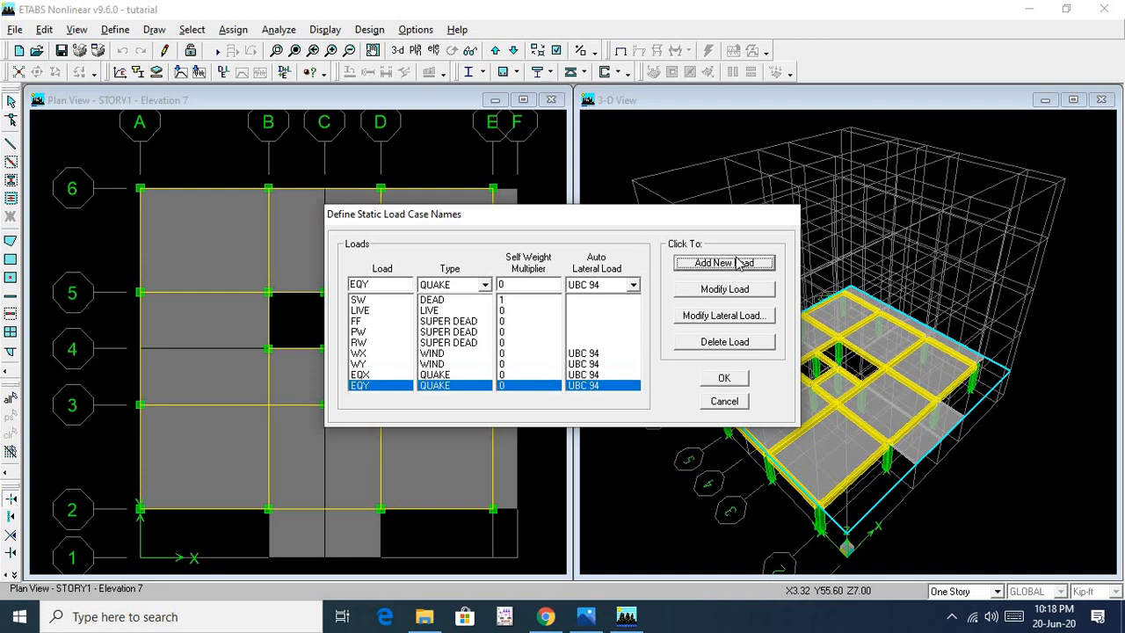
Select the WX load case and examine its wind loading parameters and the available auto lateral load codes
{"action": "left_click", "coordinate": [364, 354]}
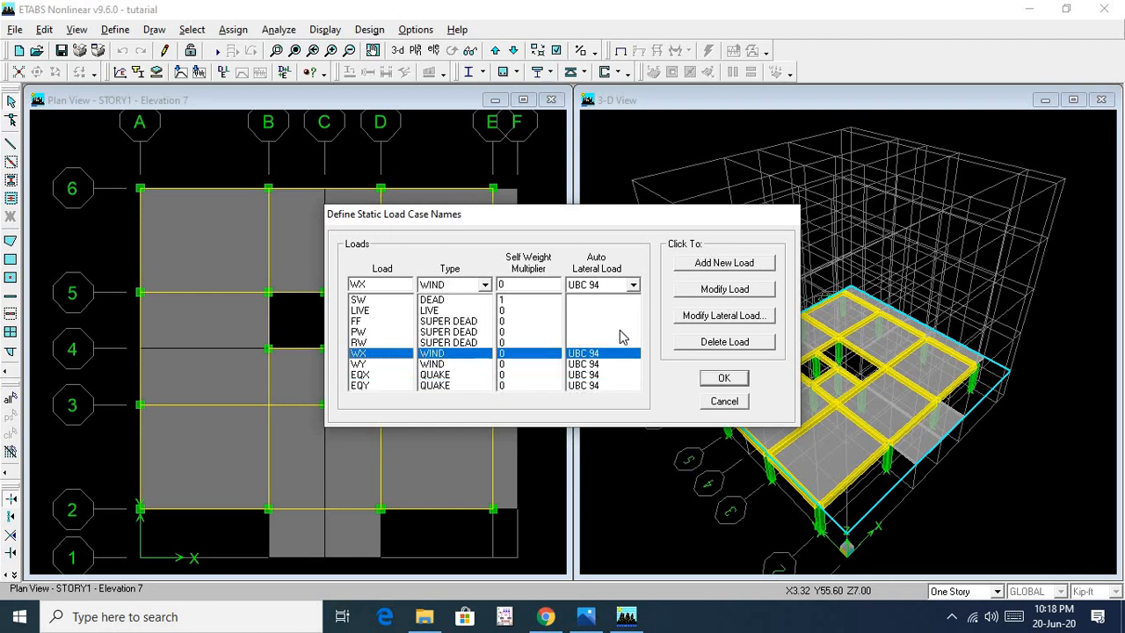
{"action": "left_click", "coordinate": [733, 316]}
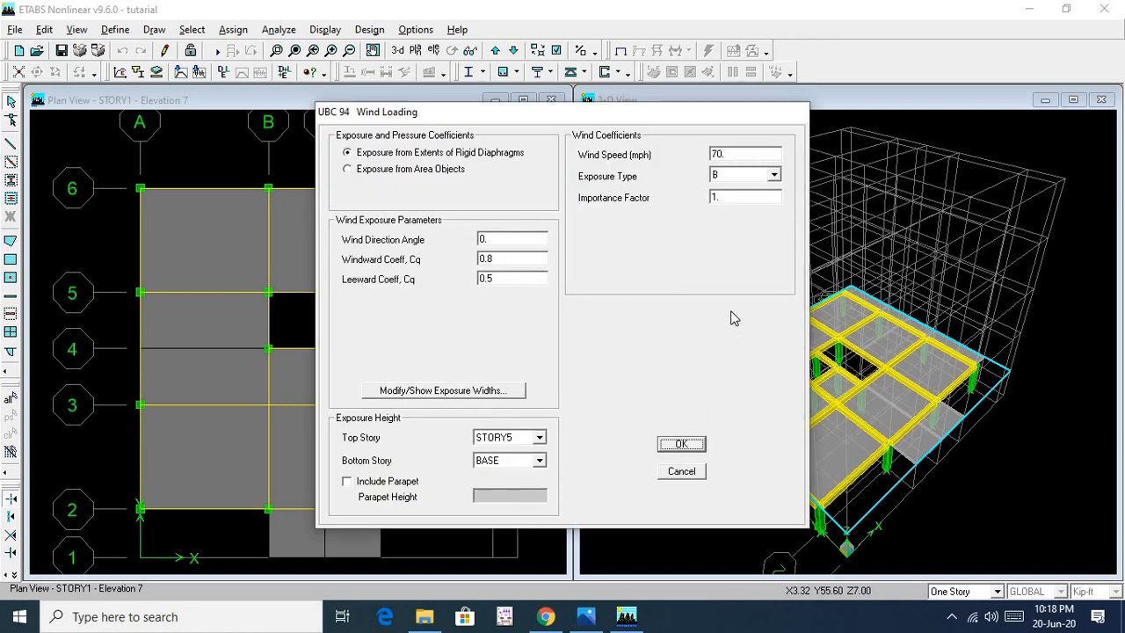
{"action": "left_click", "coordinate": [681, 471]}
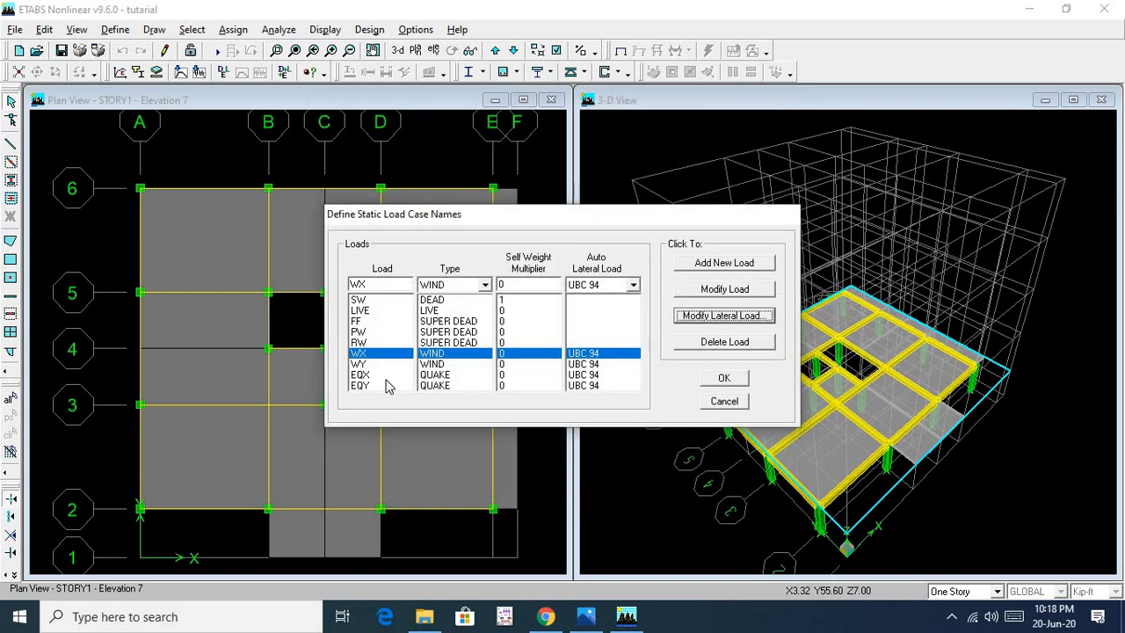
{"action": "left_click", "coordinate": [615, 288]}
{"action": "scroll", "coordinate": [620, 310], "scroll_direction": "down", "scroll_amount": 4}
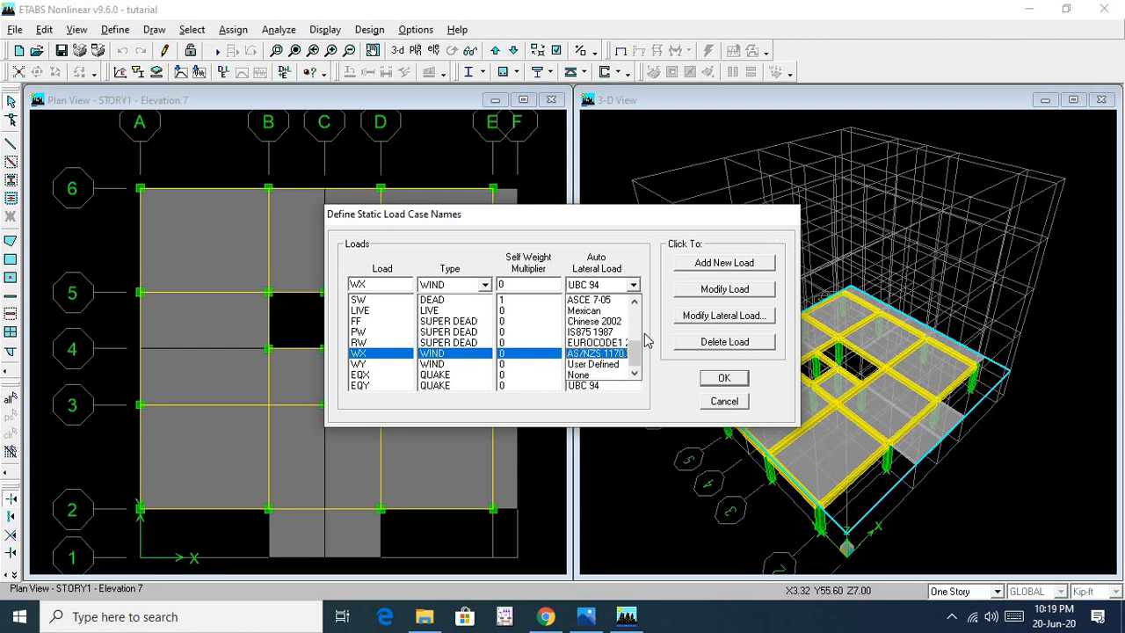
{"action": "left_click", "coordinate": [723, 318]}
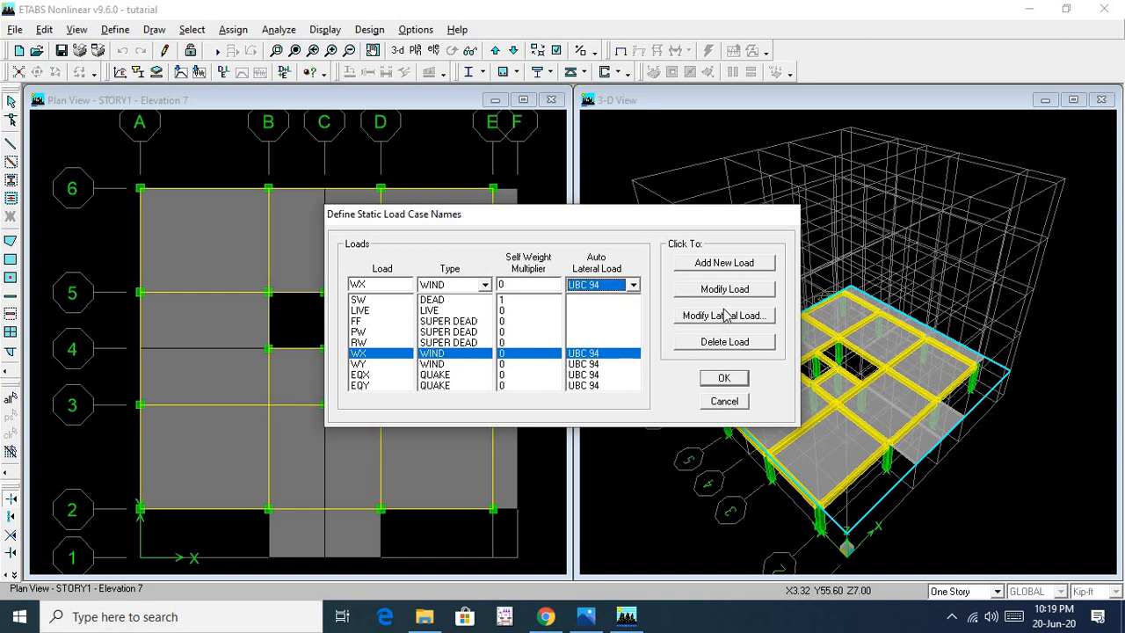
In the WX case's UBC 94 wind loading, set the wind speed to 130 mph and the exposure type to B
{"action": "left_click", "coordinate": [722, 316]}
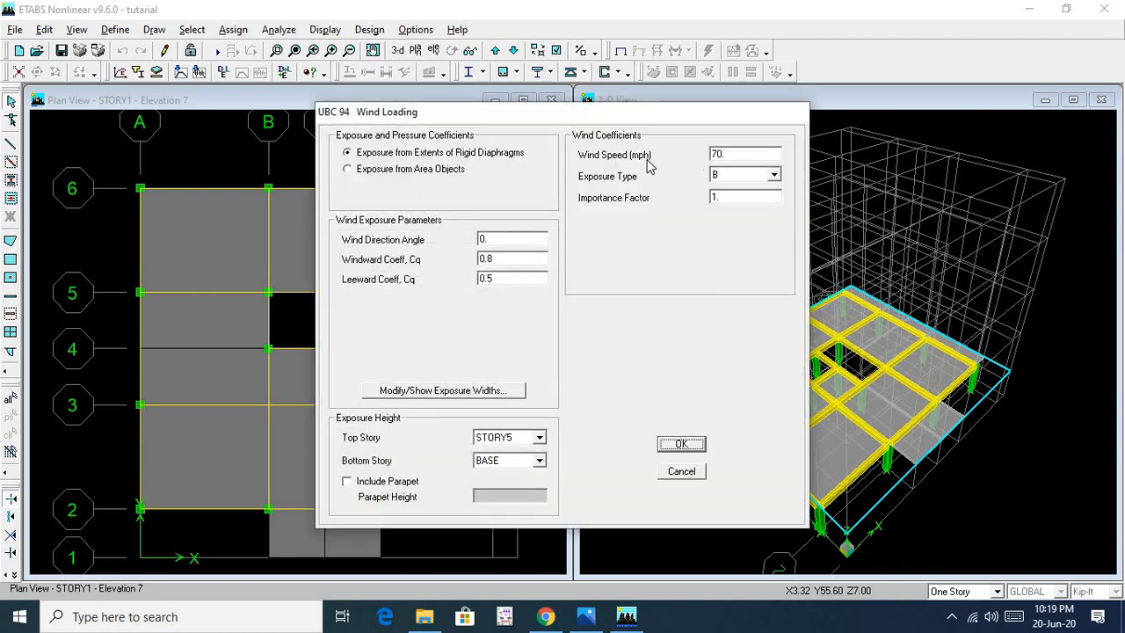
{"action": "left_click", "coordinate": [732, 155]}
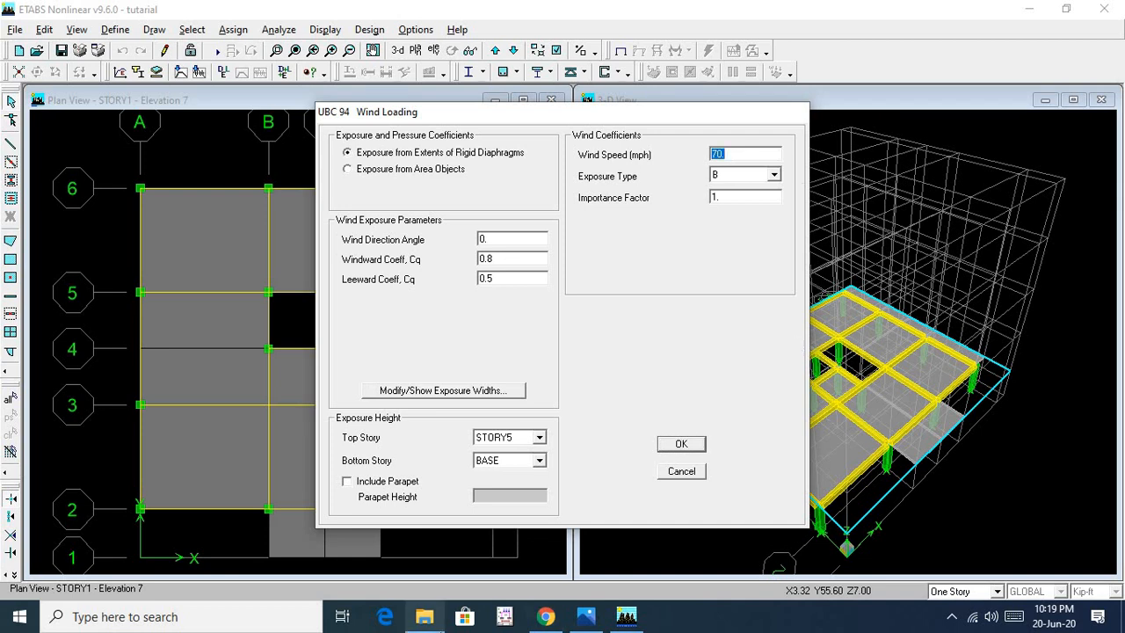
{"action": "mouse_move", "coordinate": [424, 616]}
{"action": "type", "text": "130"}
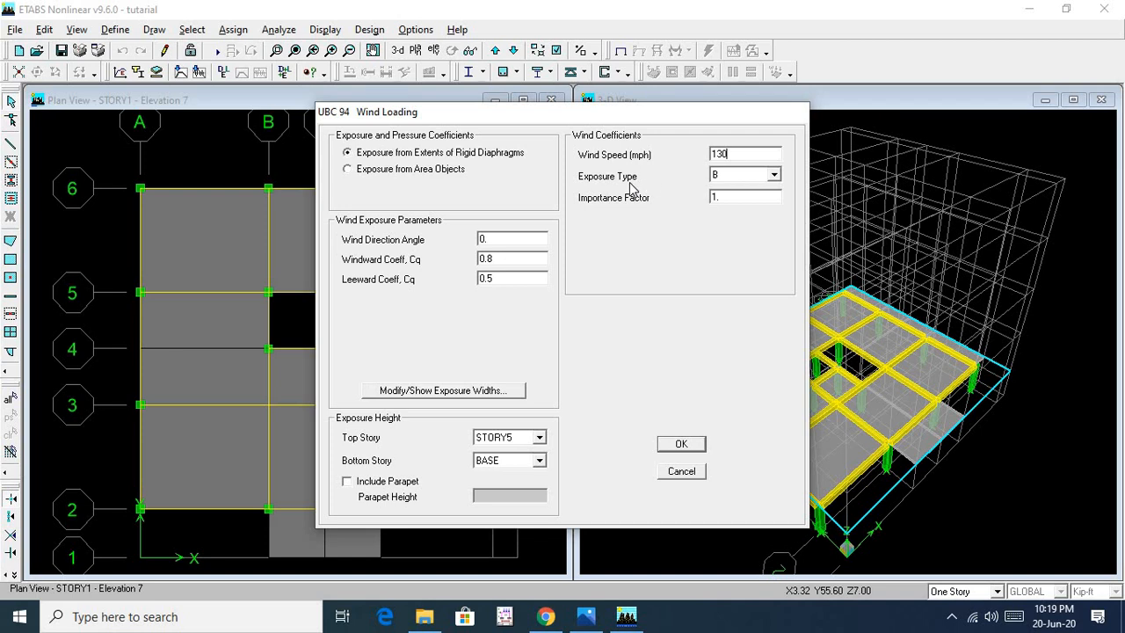
{"action": "left_click", "coordinate": [760, 176]}
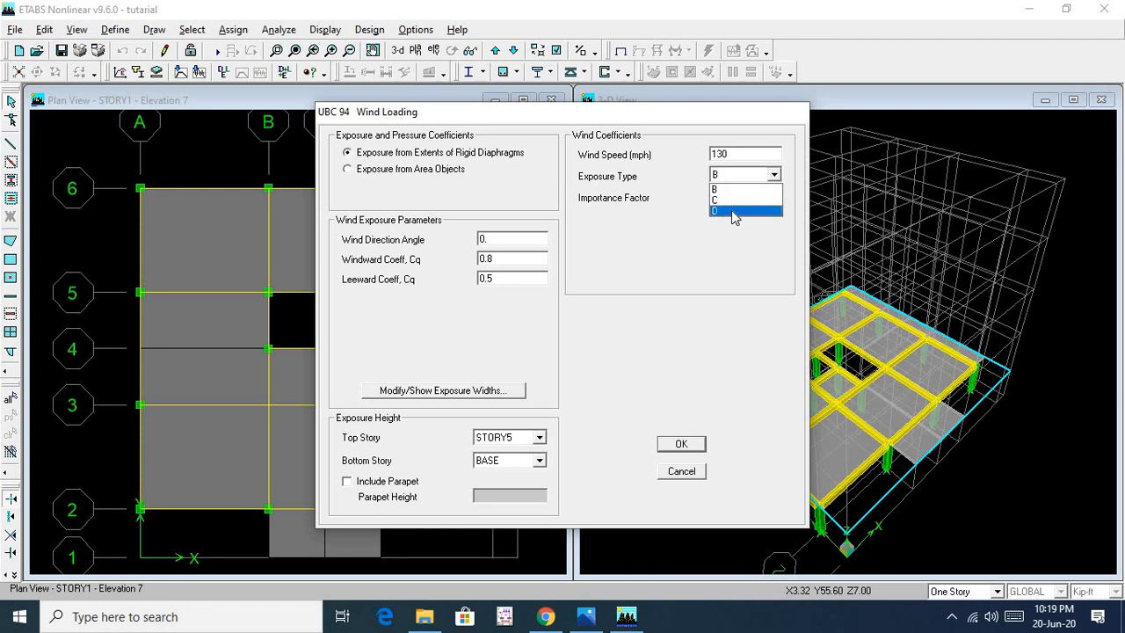
{"action": "left_click", "coordinate": [746, 180]}
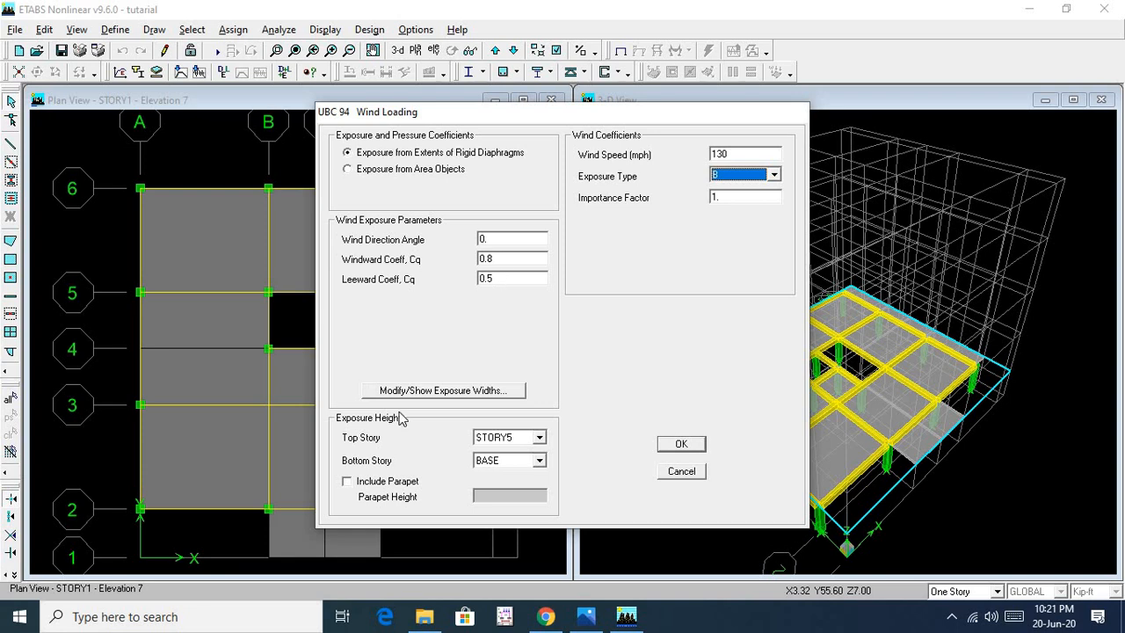
Examine the WX case's wind exposure width data for STORY1's diaphragm D1, leaving the data unmodified
{"action": "left_click", "coordinate": [418, 393]}
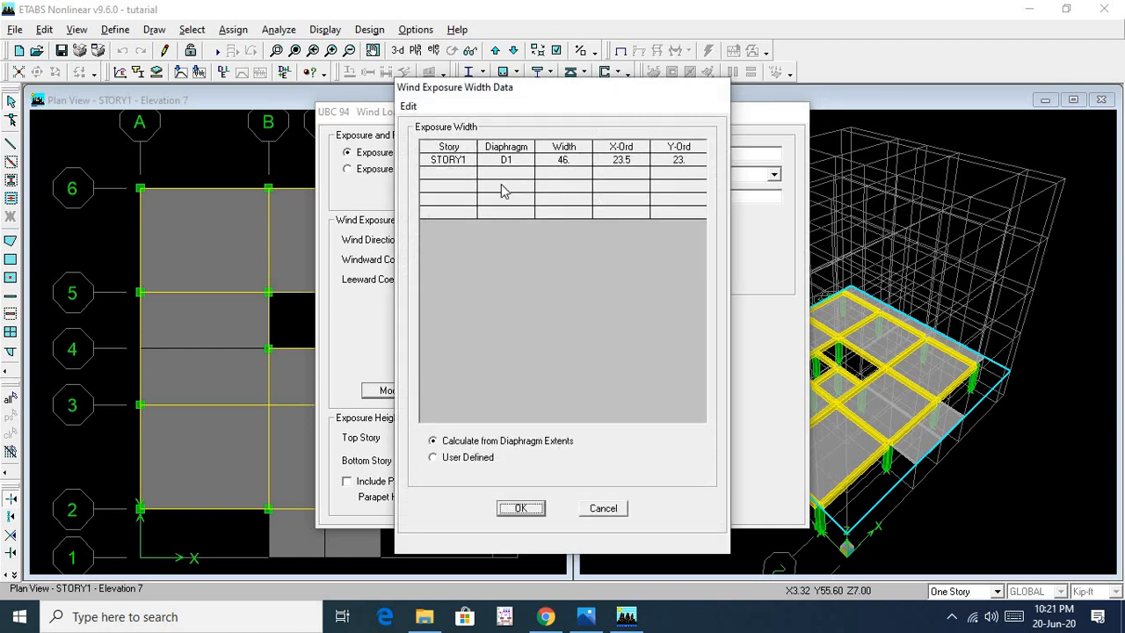
{"action": "left_click", "coordinate": [562, 161]}
{"action": "left_click", "coordinate": [615, 161]}
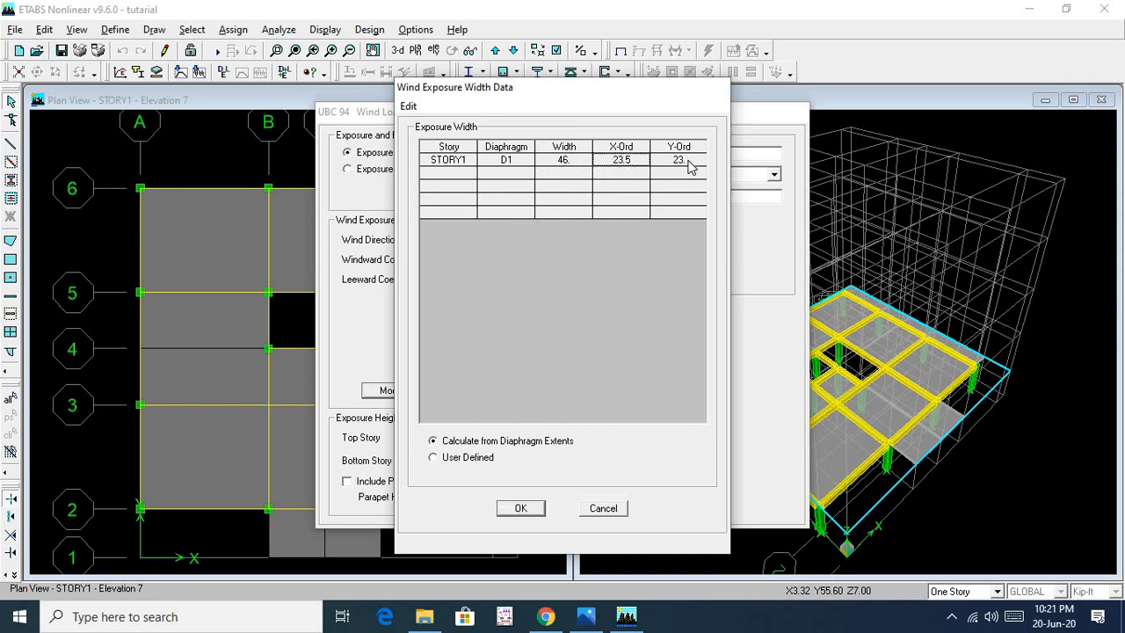
{"action": "left_click", "coordinate": [691, 163]}
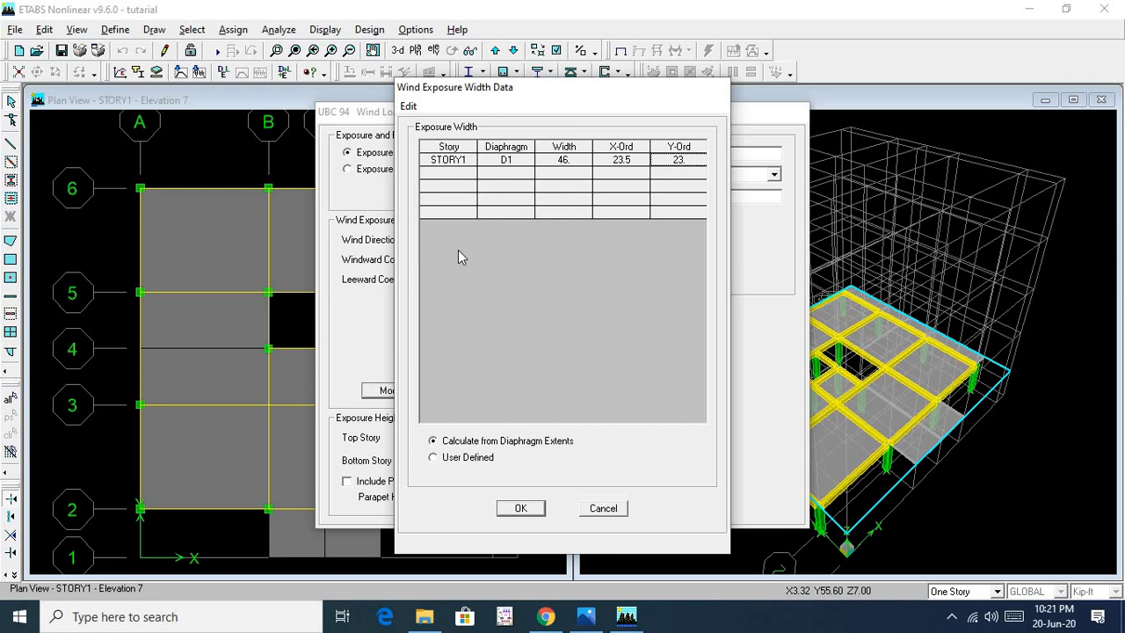
{"action": "left_click", "coordinate": [601, 508]}
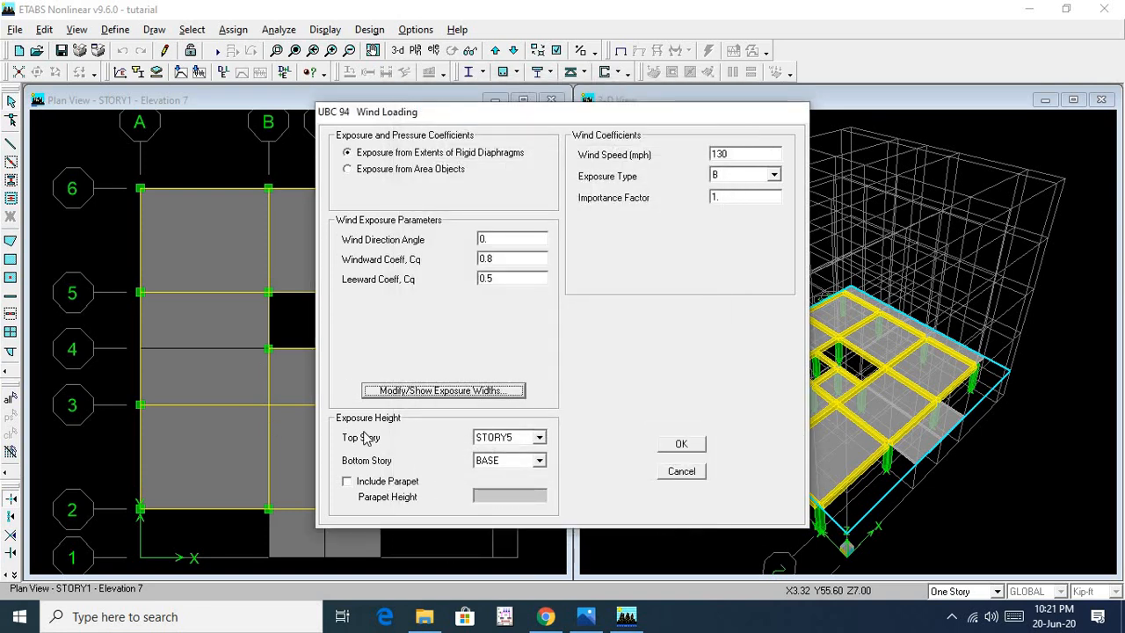
Set WX's exposure height to start at STORY1, include a parapet height of 3, and accept the wind loading
{"action": "left_click", "coordinate": [533, 464]}
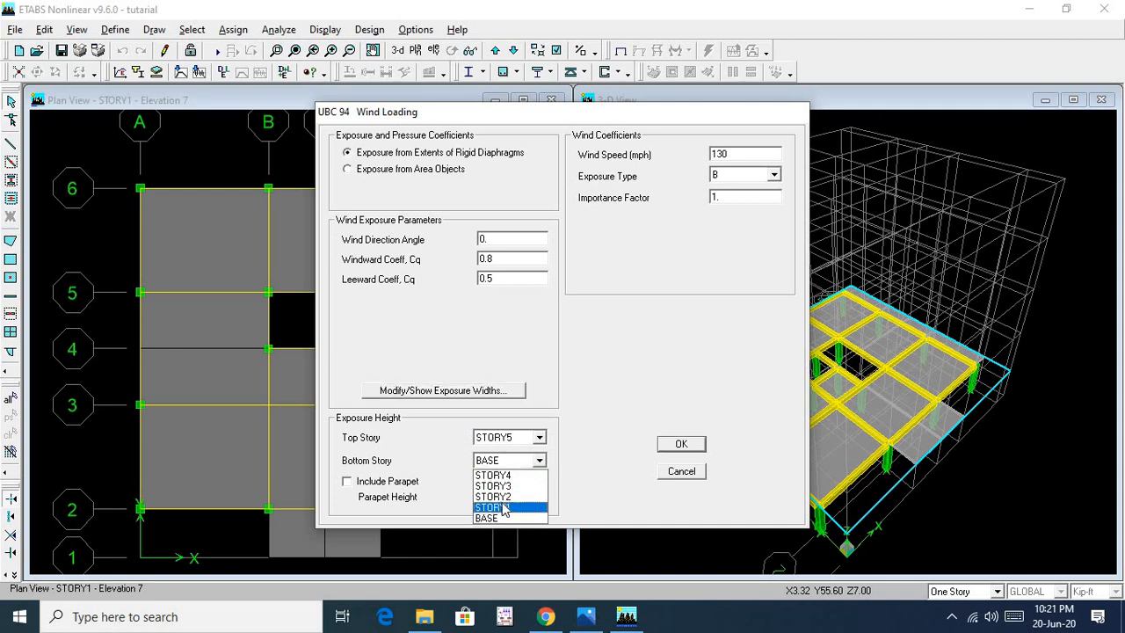
{"action": "left_click", "coordinate": [504, 508]}
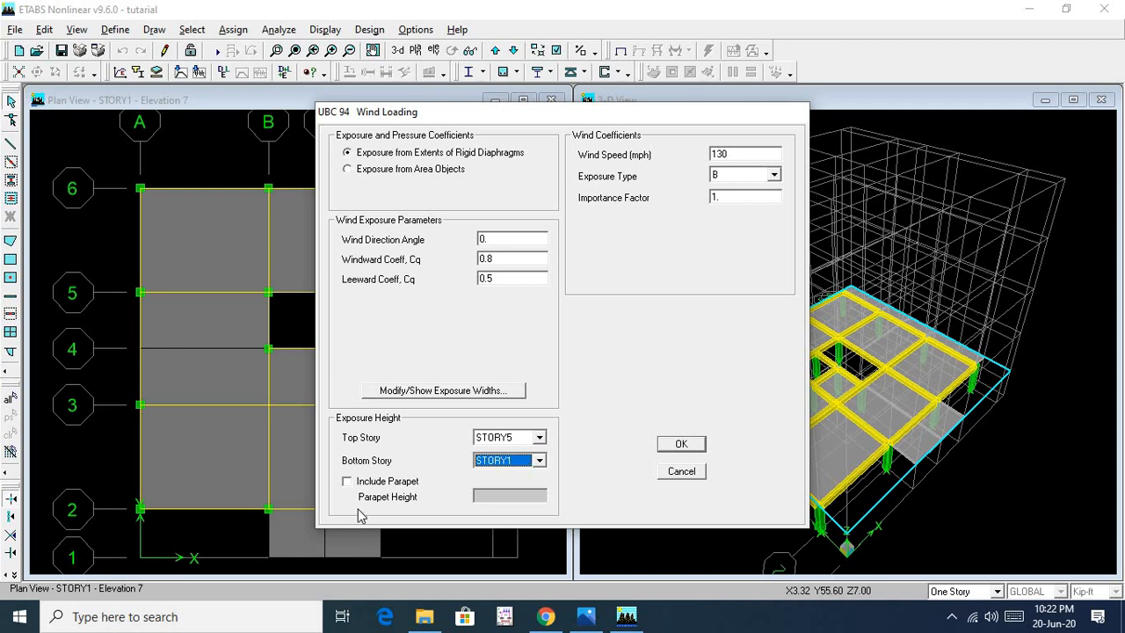
{"action": "left_click", "coordinate": [347, 481]}
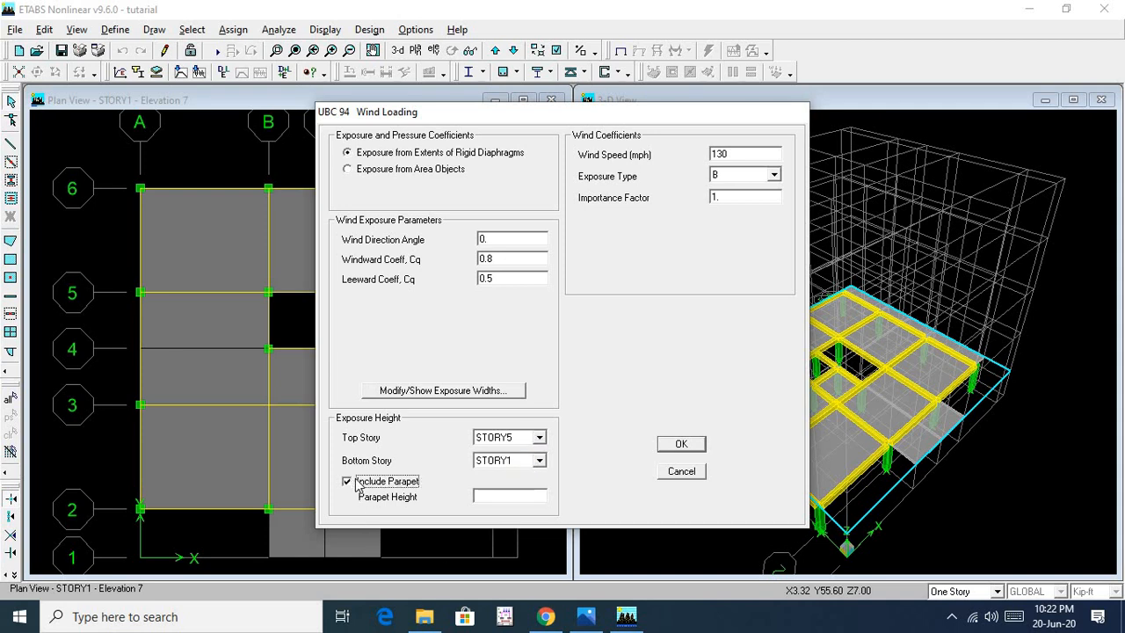
{"action": "left_click", "coordinate": [524, 495]}
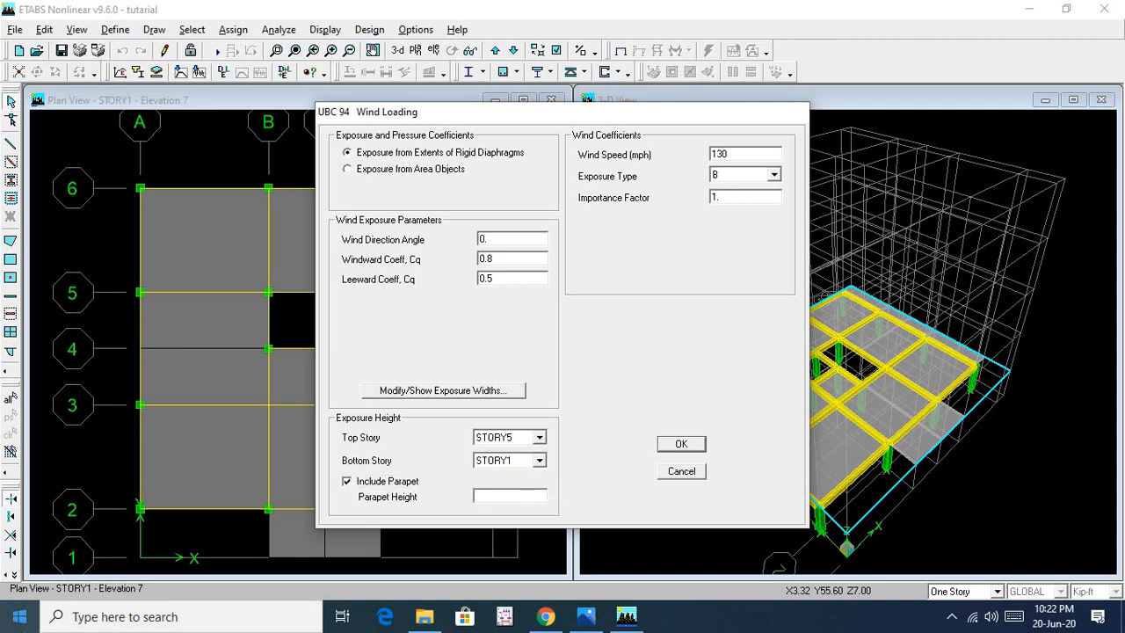
{"action": "type", "text": "3"}
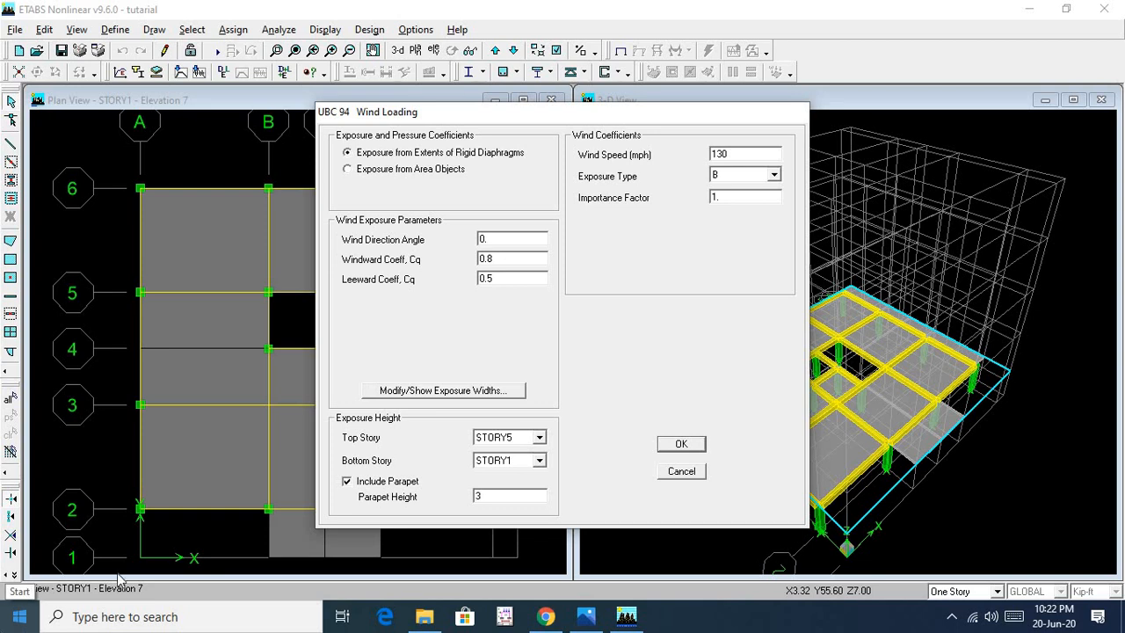
{"action": "left_click", "coordinate": [685, 444]}
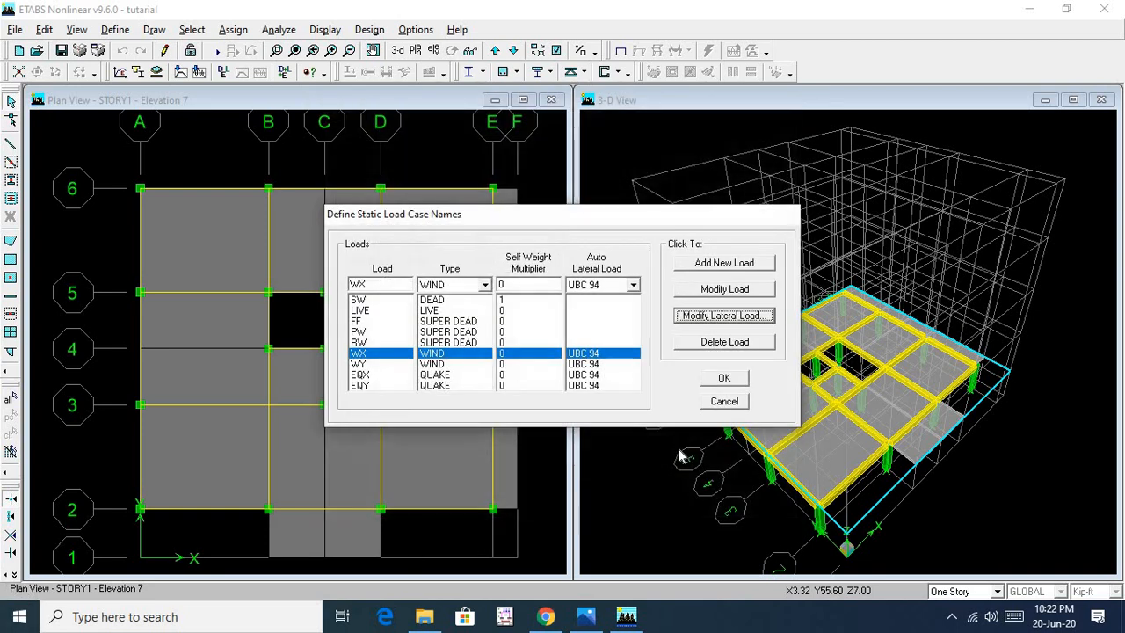
In the WY case's UBC 94 wind loading, set the wind speed to 130 mph and the wind direction angle to 90
{"action": "left_click", "coordinate": [360, 364]}
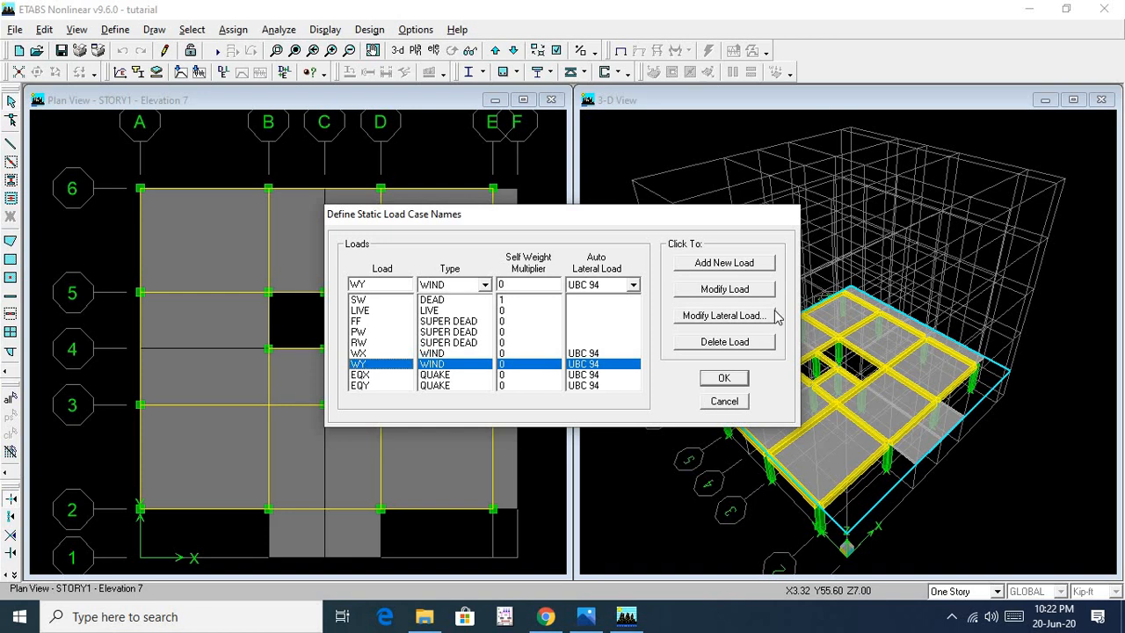
{"action": "left_click", "coordinate": [749, 318]}
{"action": "double_click", "coordinate": [738, 152]}
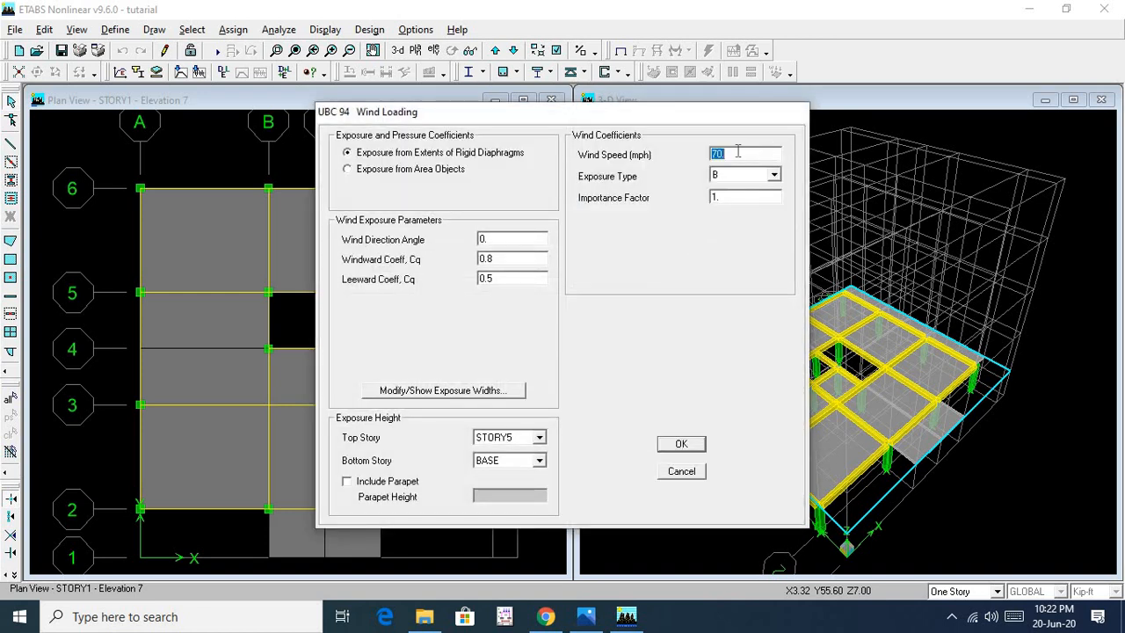
{"action": "type", "text": "130"}
{"action": "double_click", "coordinate": [487, 239]}
{"action": "type", "text": "90"}
Set WY's bottom story to STORY1, include a parapet height of 3, and accept the wind loading
{"action": "left_click", "coordinate": [505, 470]}
{"action": "left_click", "coordinate": [511, 493]}
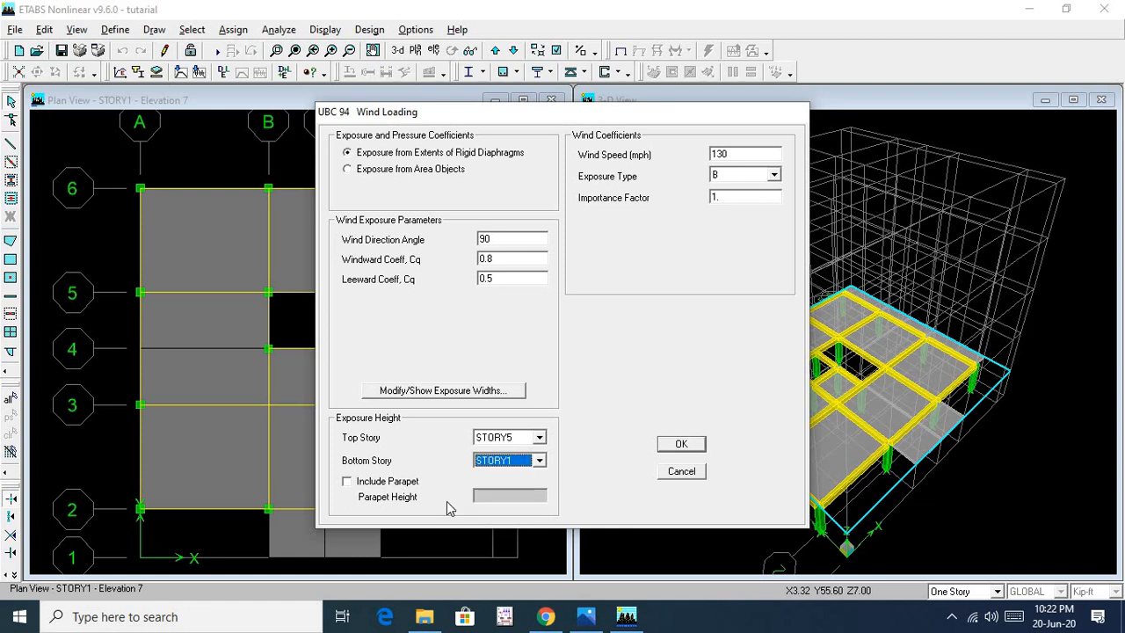
{"action": "left_click", "coordinate": [366, 488]}
{"action": "left_click", "coordinate": [497, 495]}
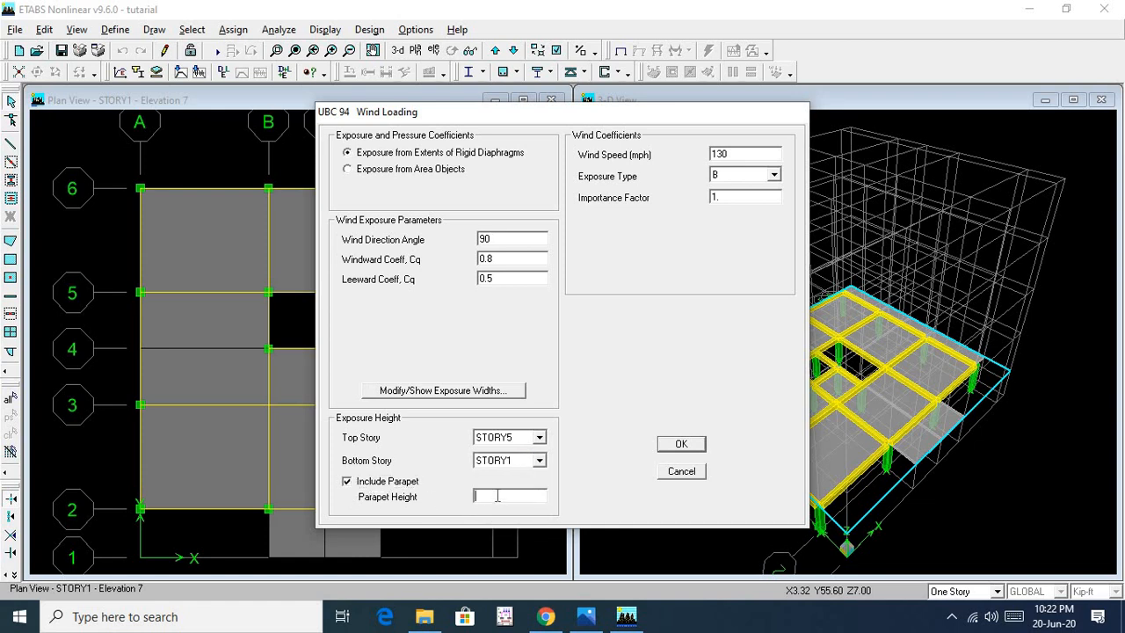
{"action": "type", "text": "3"}
{"action": "left_click", "coordinate": [695, 446]}
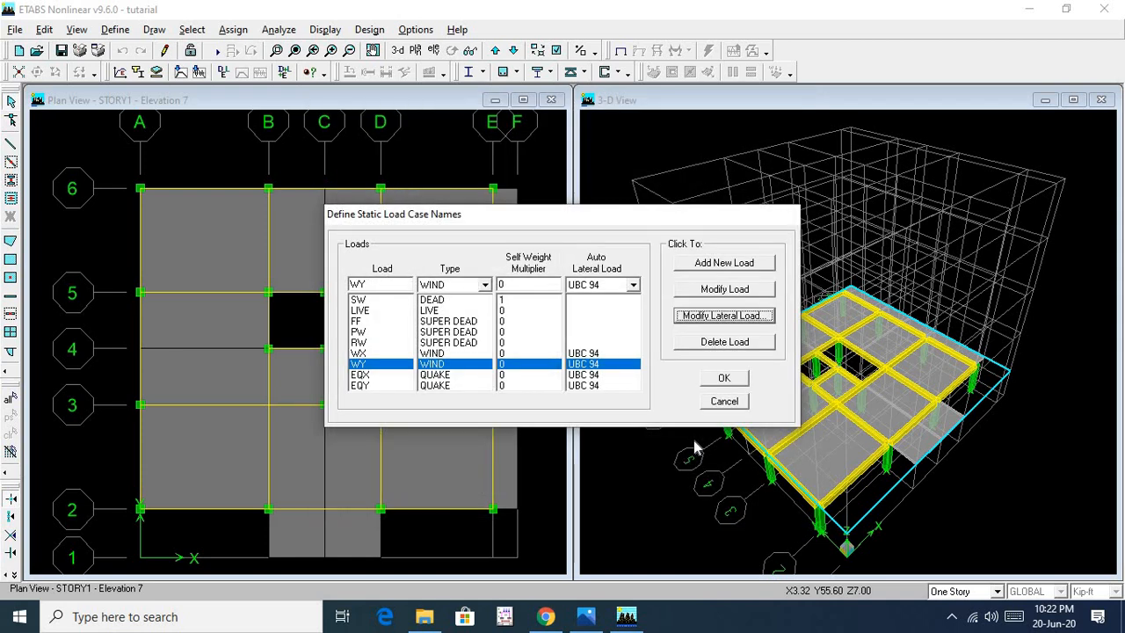
In the EQX case's UBC 94 seismic loading, set the per-code seismic zone factor to 0.15 and the site coefficient to 1.2
{"action": "left_click", "coordinate": [431, 378]}
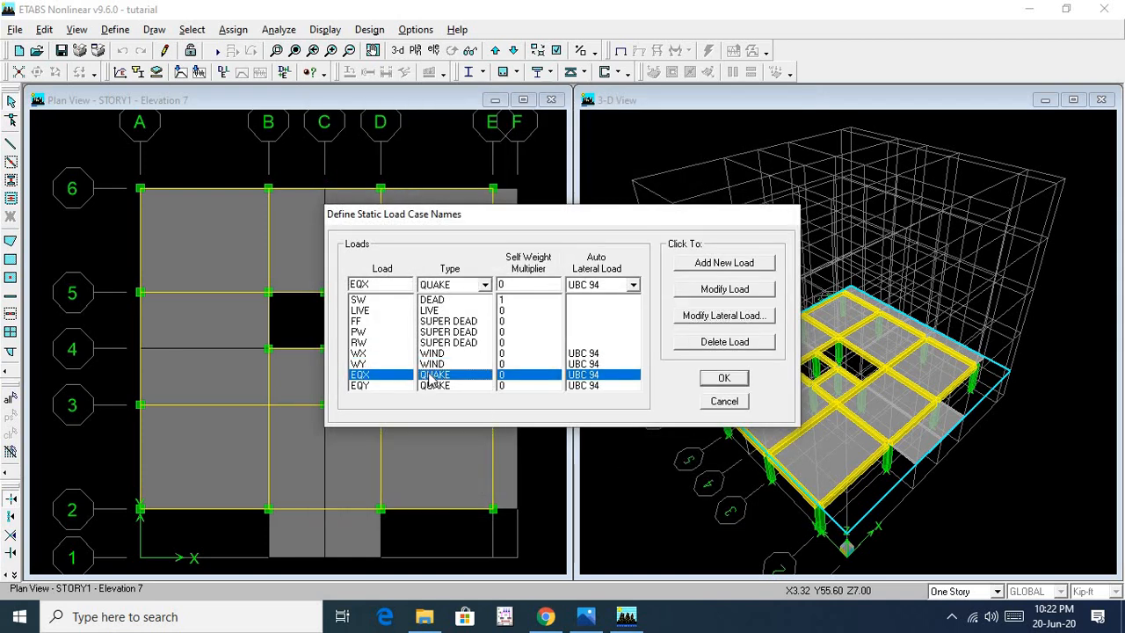
{"action": "left_click", "coordinate": [722, 315]}
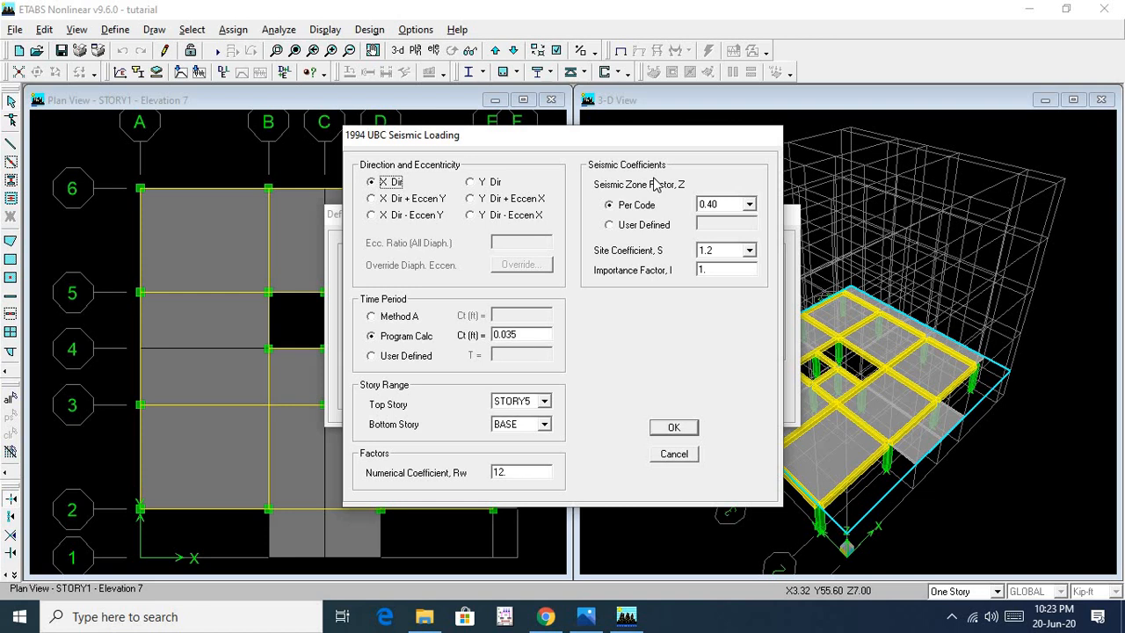
{"action": "left_click", "coordinate": [749, 205]}
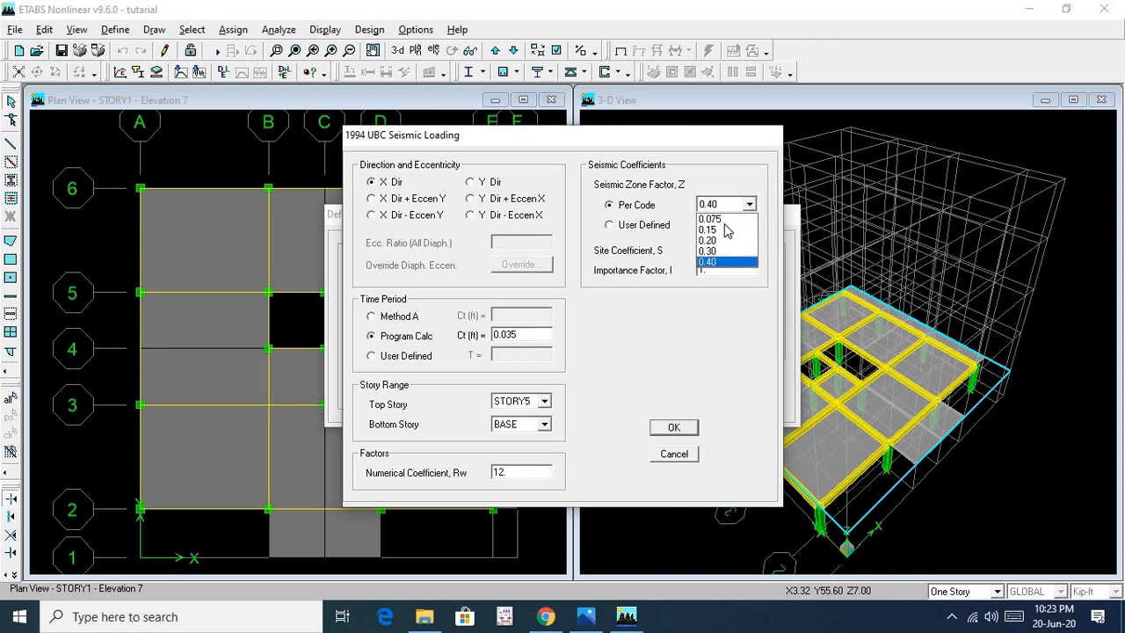
{"action": "left_click", "coordinate": [726, 231]}
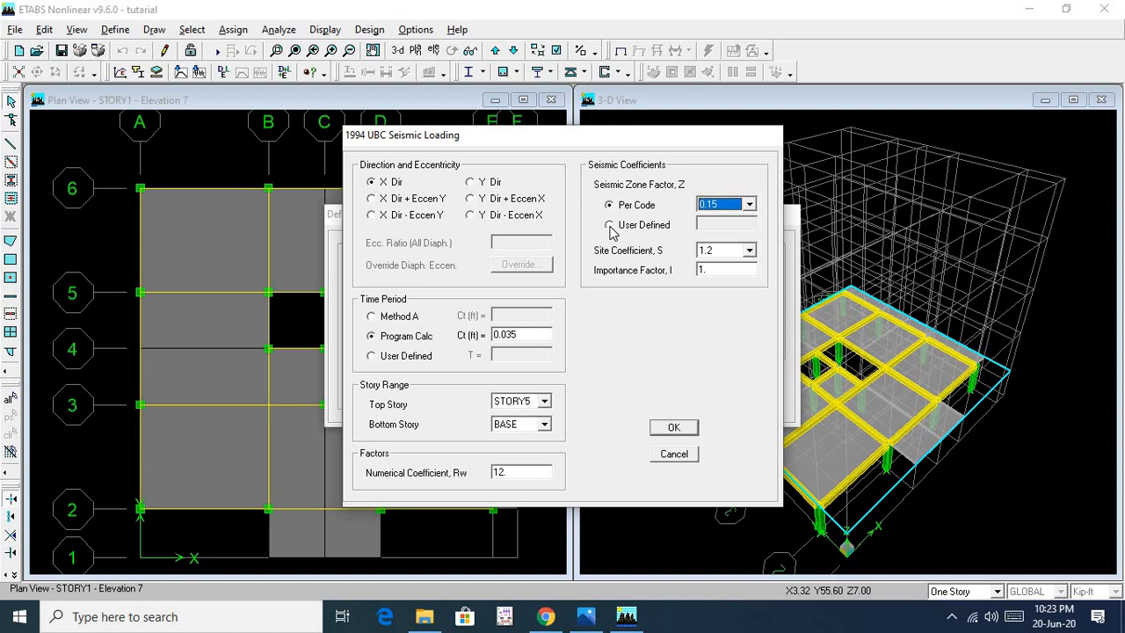
{"action": "left_click", "coordinate": [745, 253]}
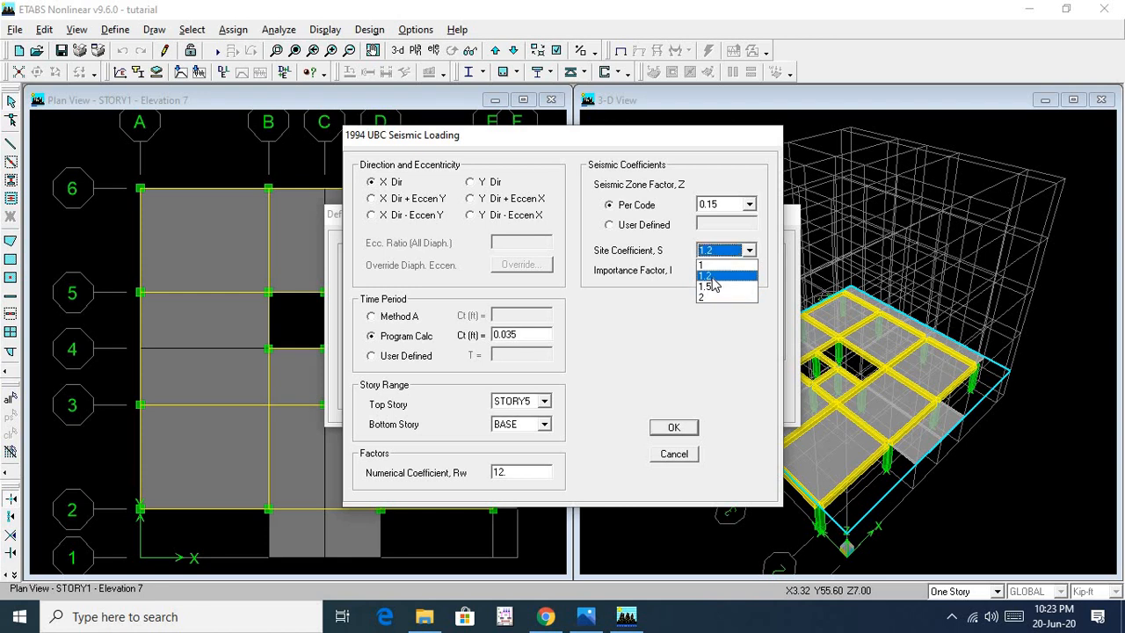
{"action": "left_click", "coordinate": [715, 276]}
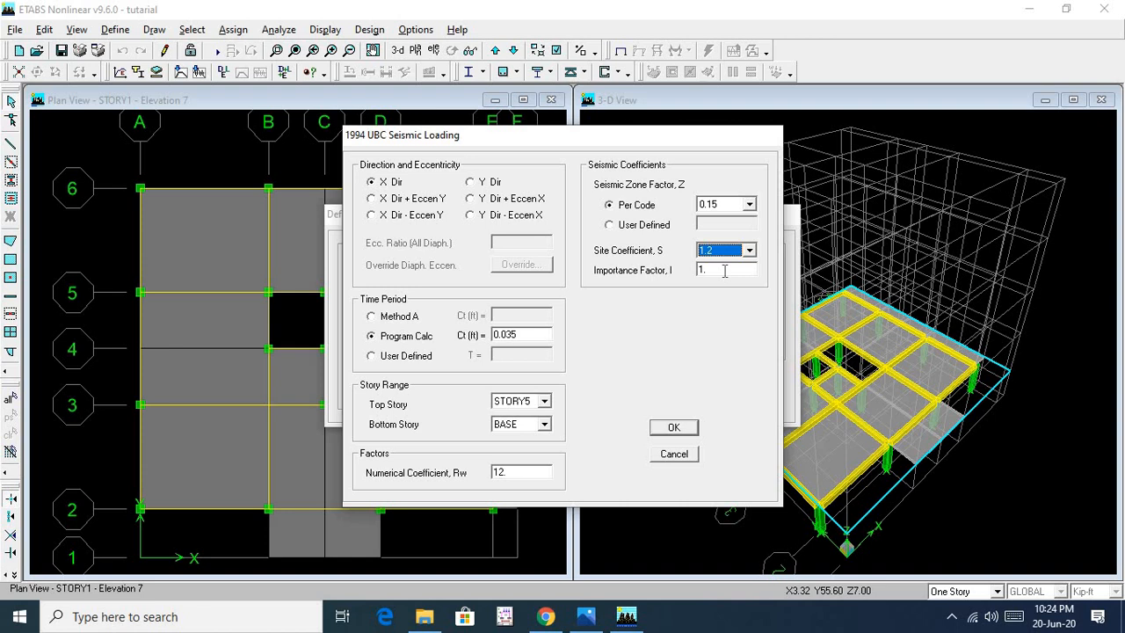
Examine EQX's Method A, Program Calc and User Defined time period options, keeping Program Calc
{"action": "left_click", "coordinate": [372, 316]}
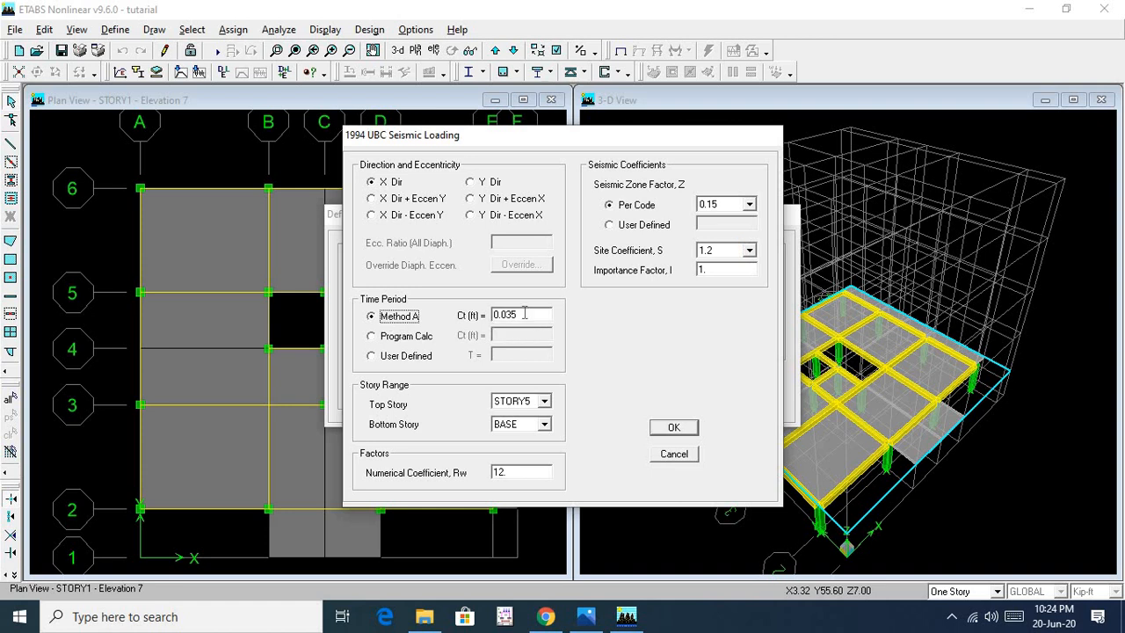
{"action": "left_click", "coordinate": [384, 336]}
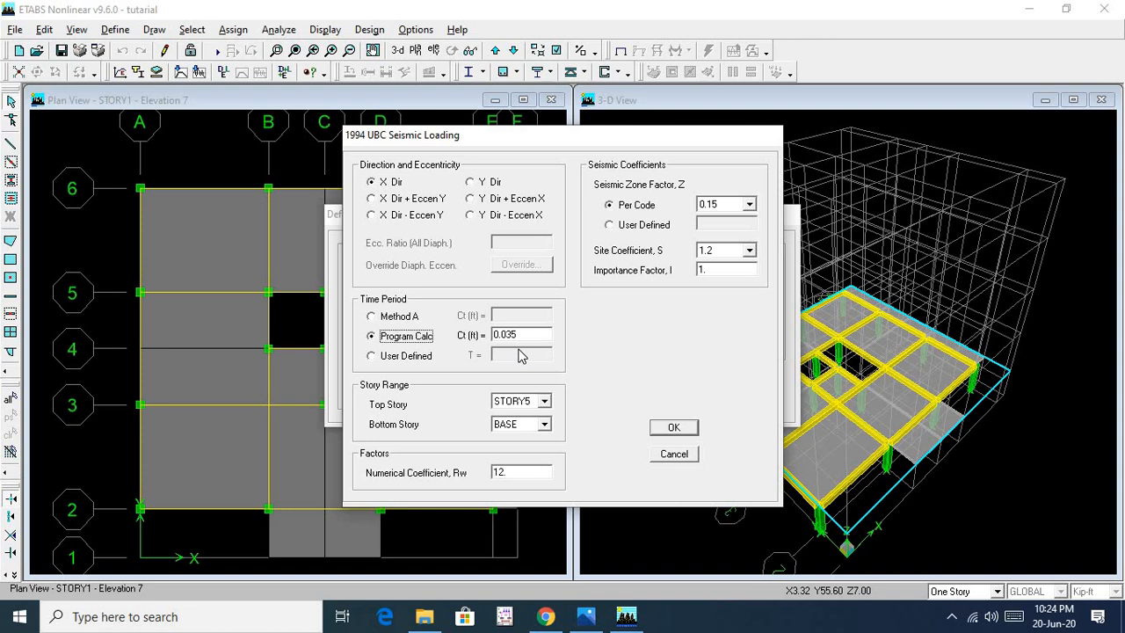
{"action": "left_click", "coordinate": [372, 356]}
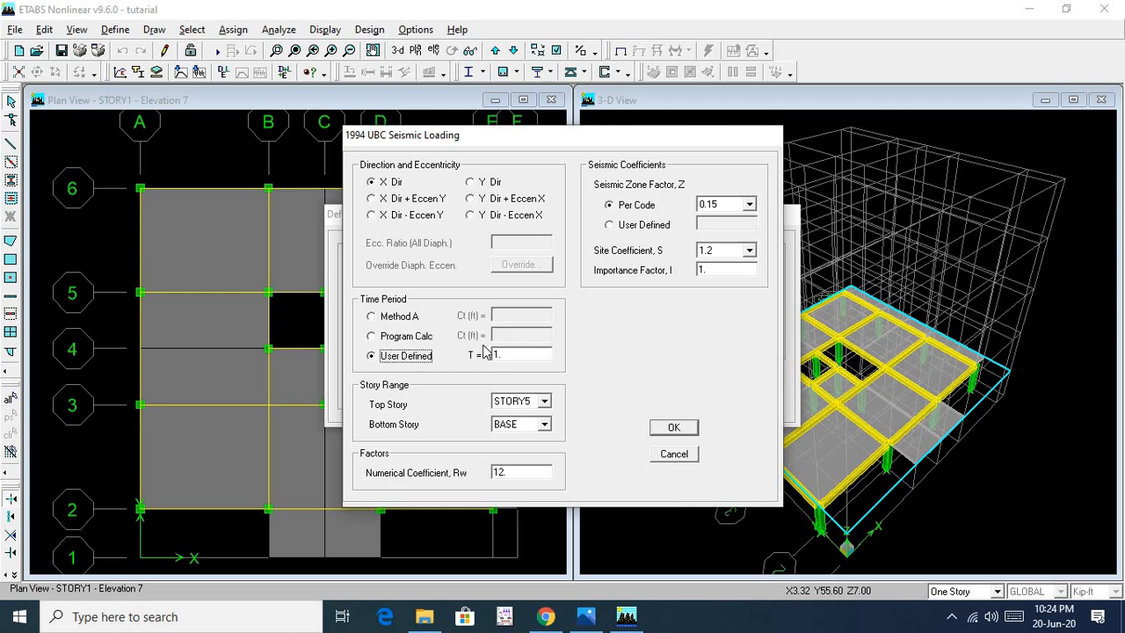
{"action": "left_click", "coordinate": [385, 338]}
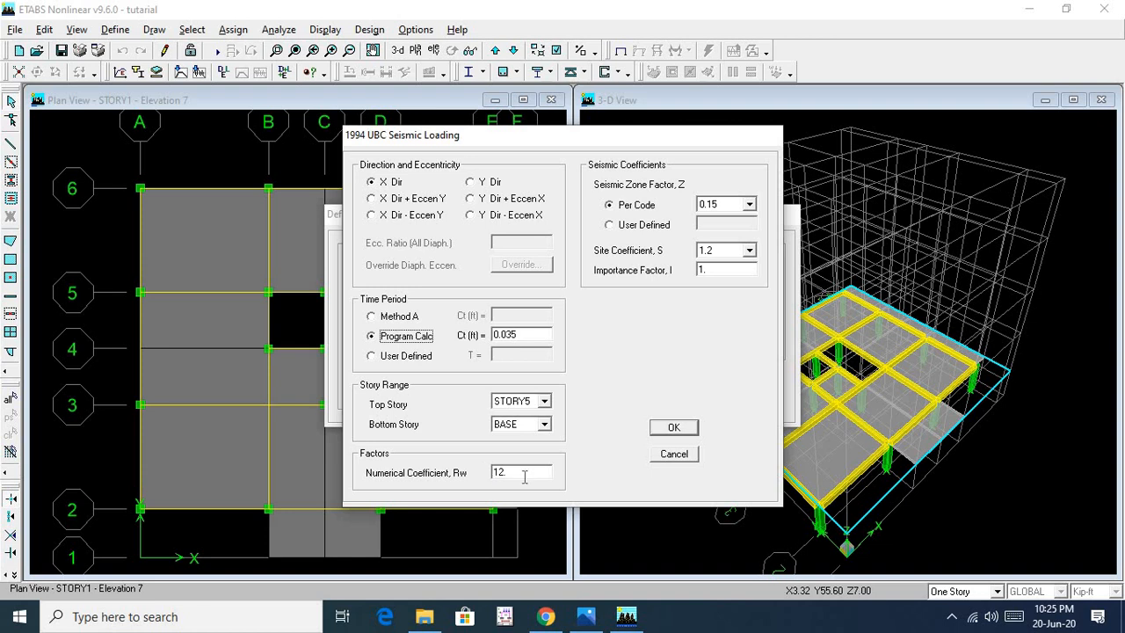
Set EQX's numerical coefficient Rw to 8 and accept the seismic loading
{"action": "double_click", "coordinate": [525, 473]}
{"action": "type", "text": "8"}
{"action": "left_click", "coordinate": [664, 429]}
In the EQY case's UBC 94 seismic loading, set the direction to Y Dir and the per-code zone factor to 0.15
{"action": "left_click", "coordinate": [450, 387]}
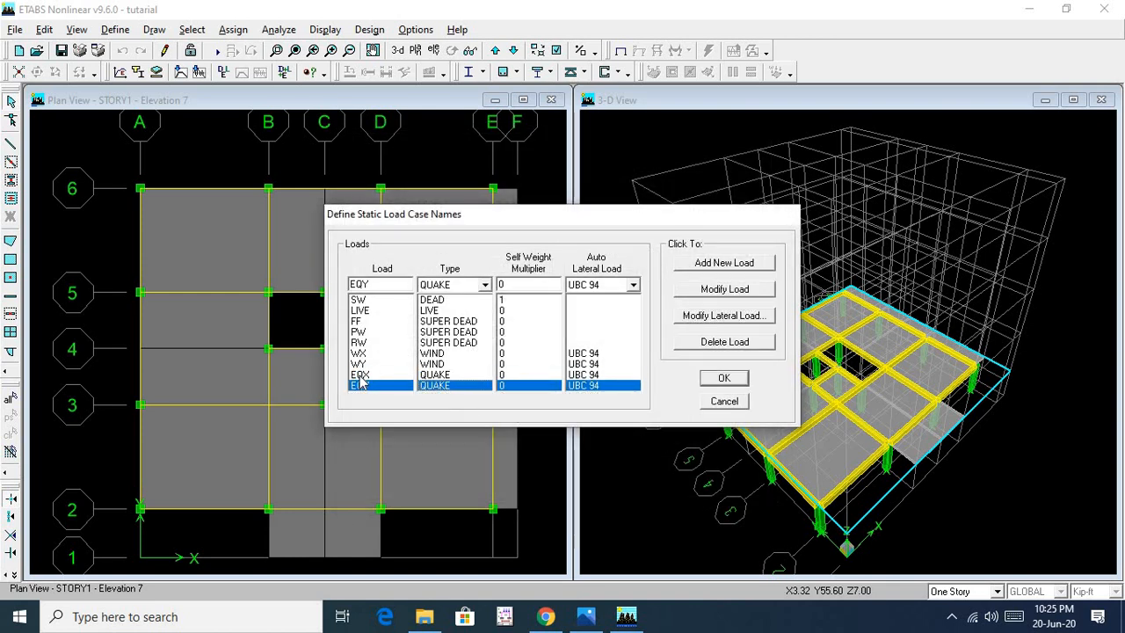
{"action": "left_click", "coordinate": [723, 318]}
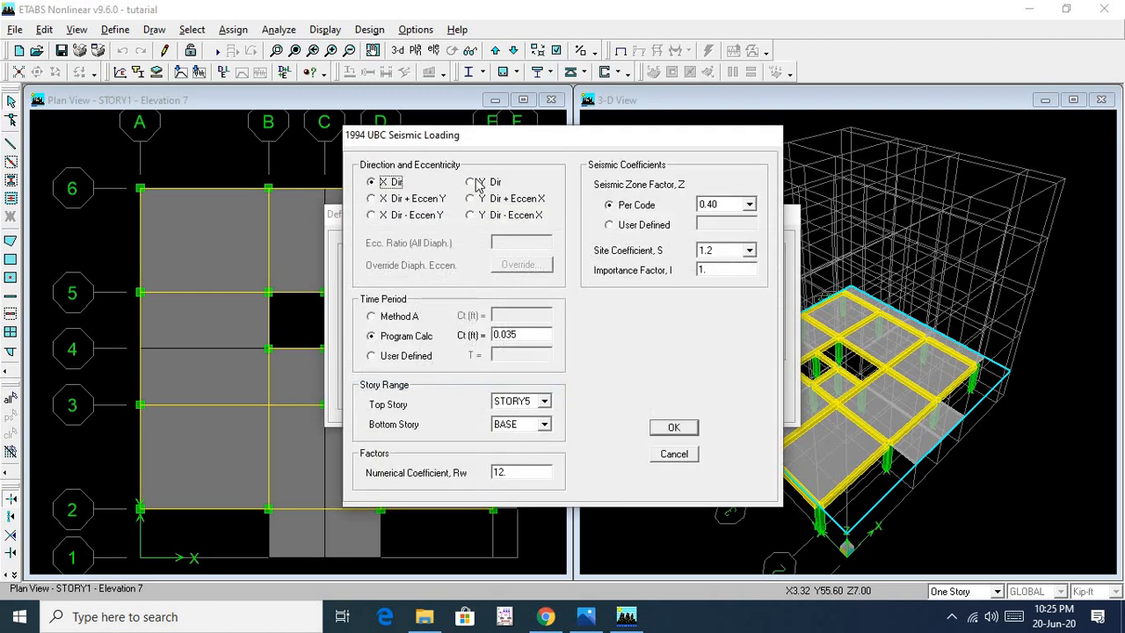
{"action": "left_click", "coordinate": [474, 182]}
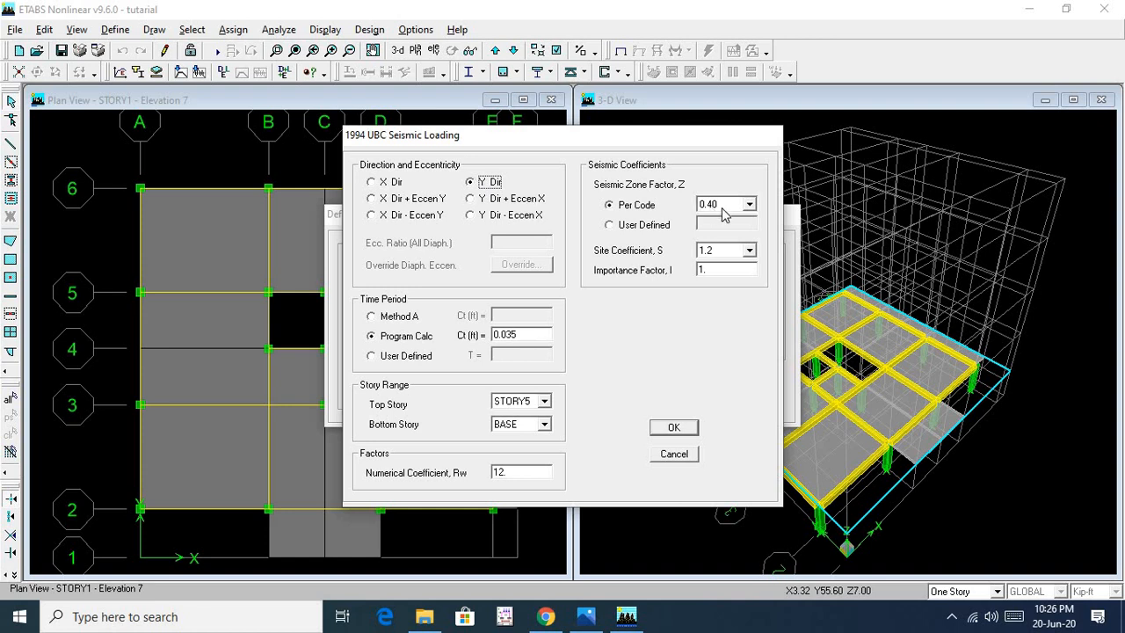
{"action": "left_click", "coordinate": [740, 205]}
{"action": "left_click", "coordinate": [708, 229]}
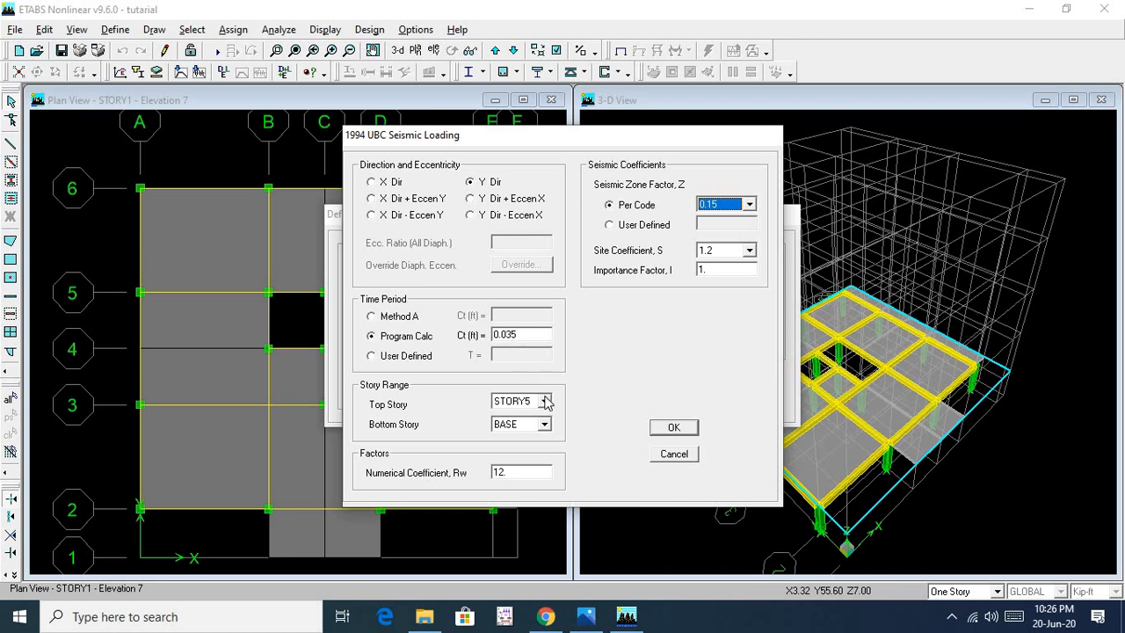
Set EQY's numerical coefficient Rw to 8 and accept the seismic loading and the static load case definitions
{"action": "double_click", "coordinate": [505, 470]}
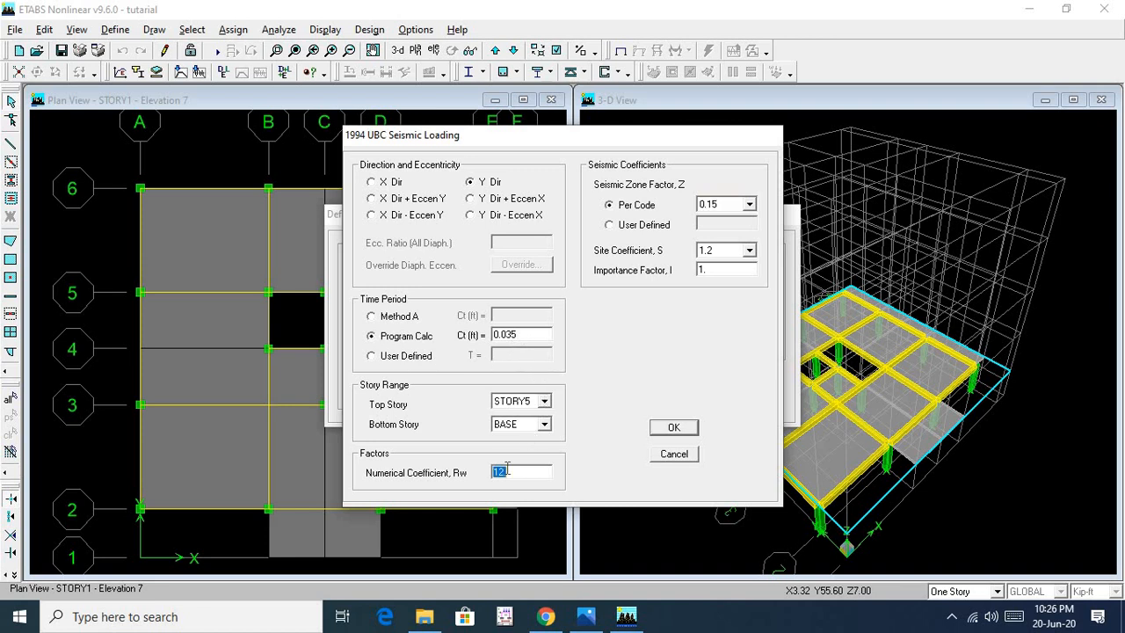
{"action": "type", "text": "8"}
{"action": "left_click", "coordinate": [676, 426]}
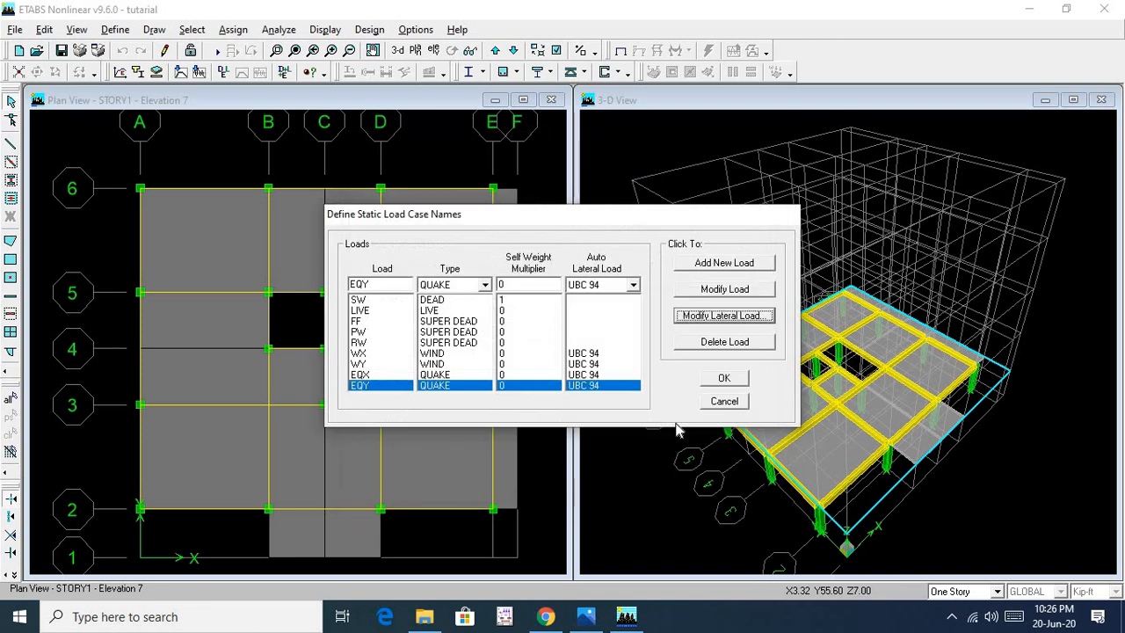
{"action": "left_click", "coordinate": [722, 379]}
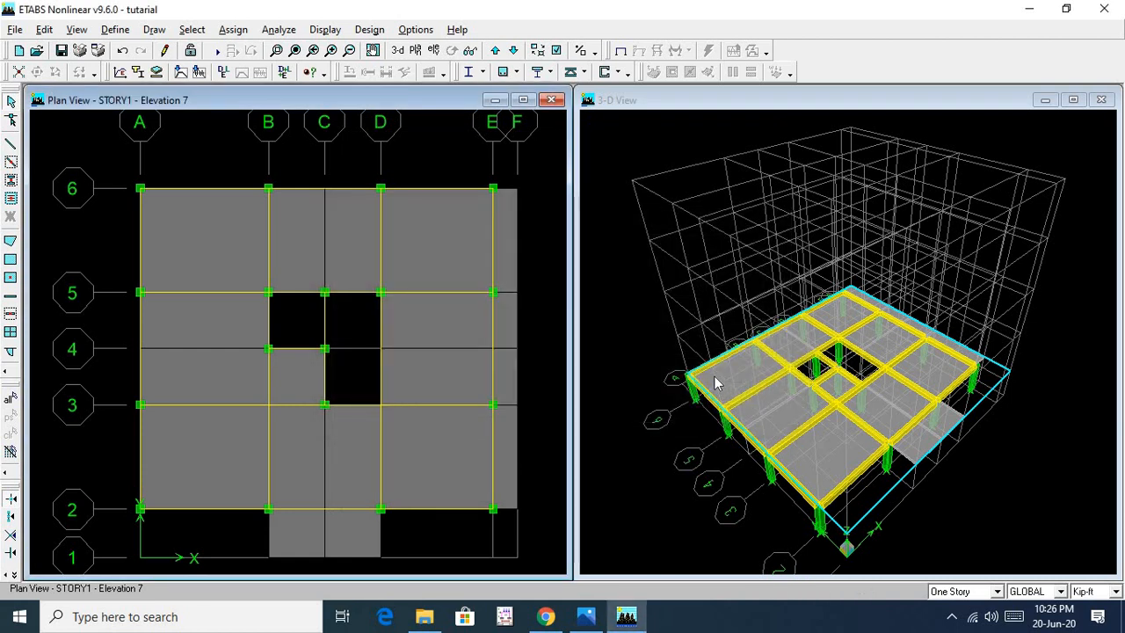
Open the load combinations definition and switch to Photos to consult the code's load combinations in Capture.PNG
{"action": "left_click", "coordinate": [115, 29]}
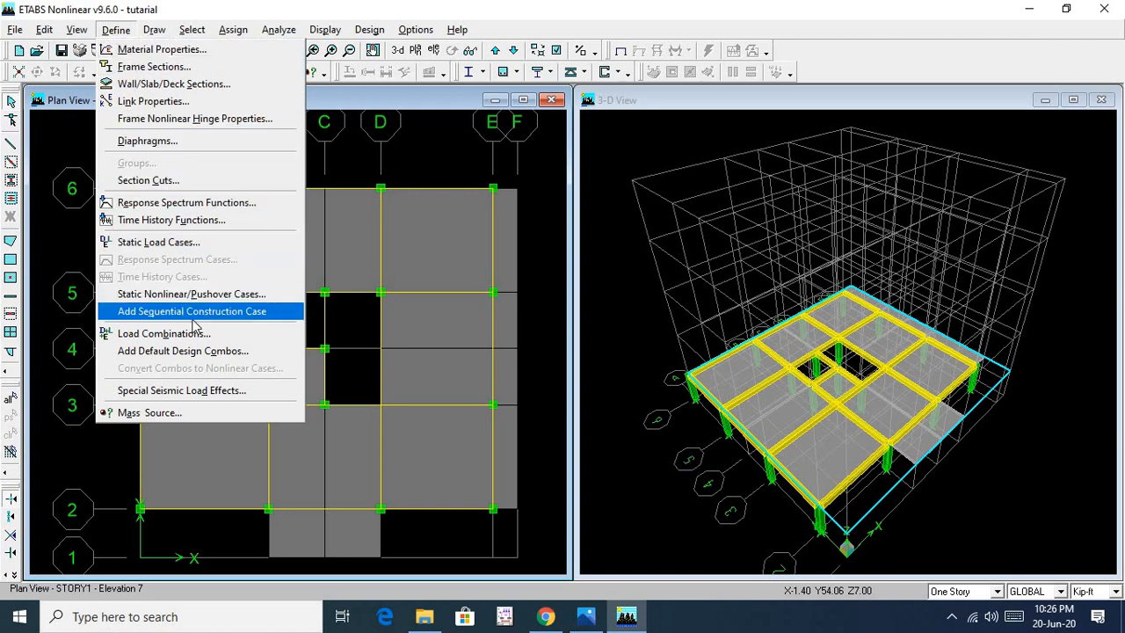
{"action": "left_click", "coordinate": [167, 334]}
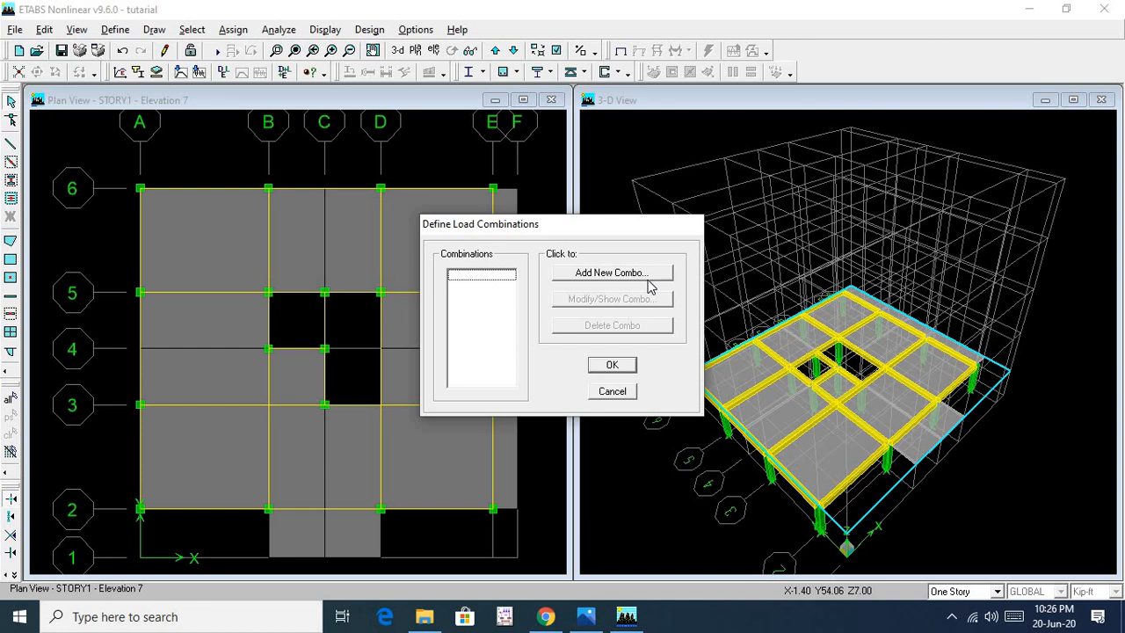
{"action": "left_click", "coordinate": [634, 621]}
{"action": "left_click", "coordinate": [585, 618]}
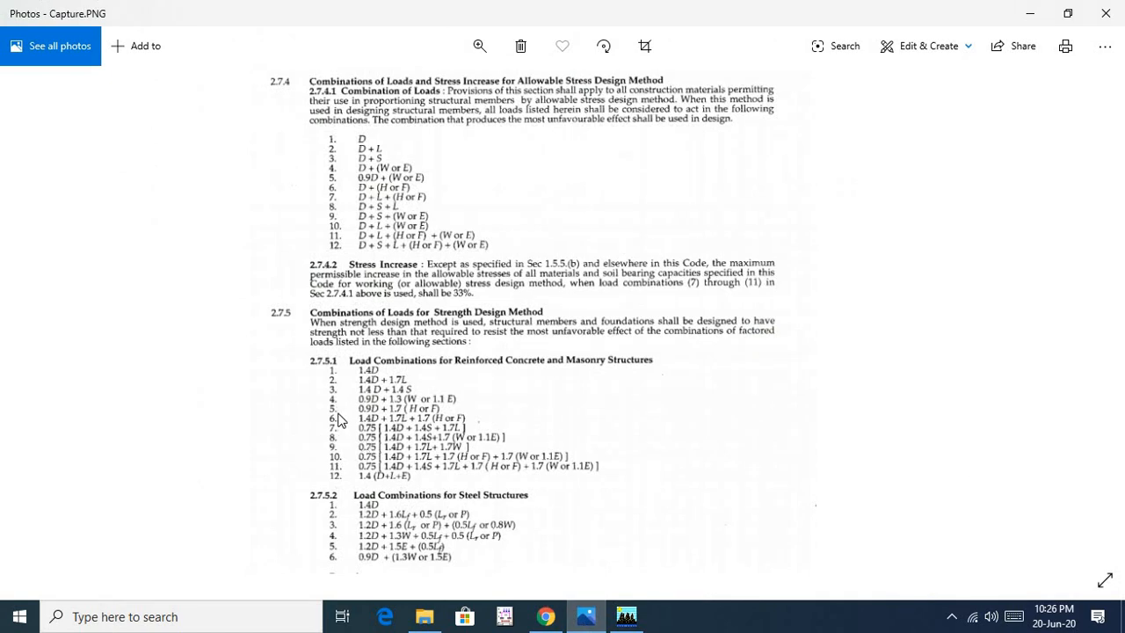
Examine the code's load combinations for reinforced concrete and masonry structures in section 2.7.5.1, and switch back to ETABS
{"action": "scroll", "coordinate": [371, 450], "scroll_direction": "up", "scroll_amount": 1}
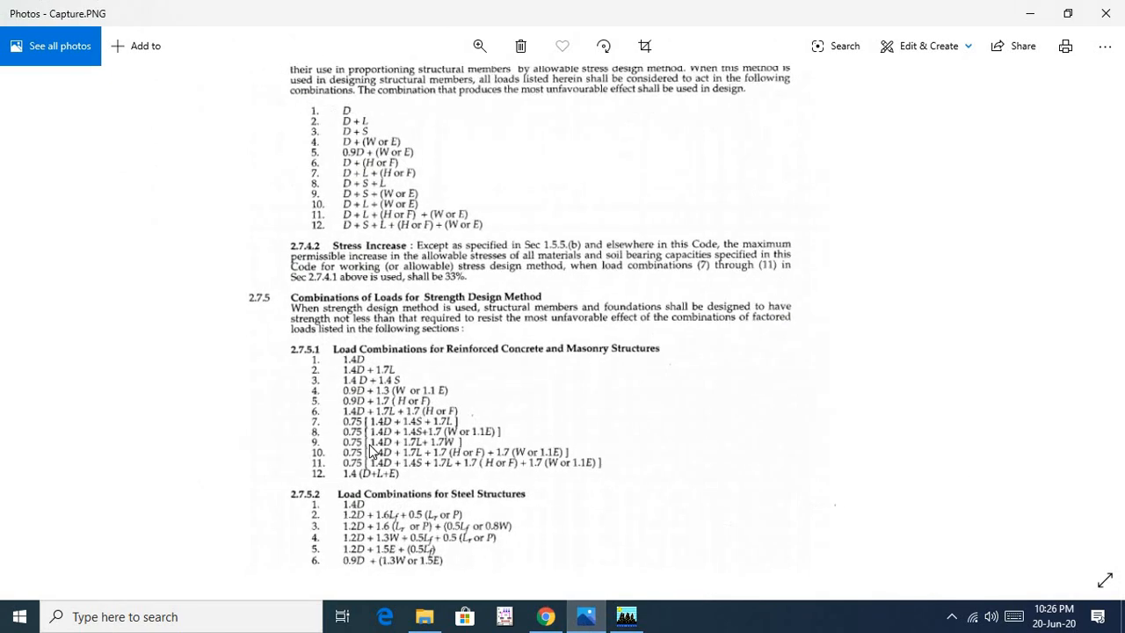
{"action": "scroll", "coordinate": [370, 449], "scroll_direction": "up", "scroll_amount": 2}
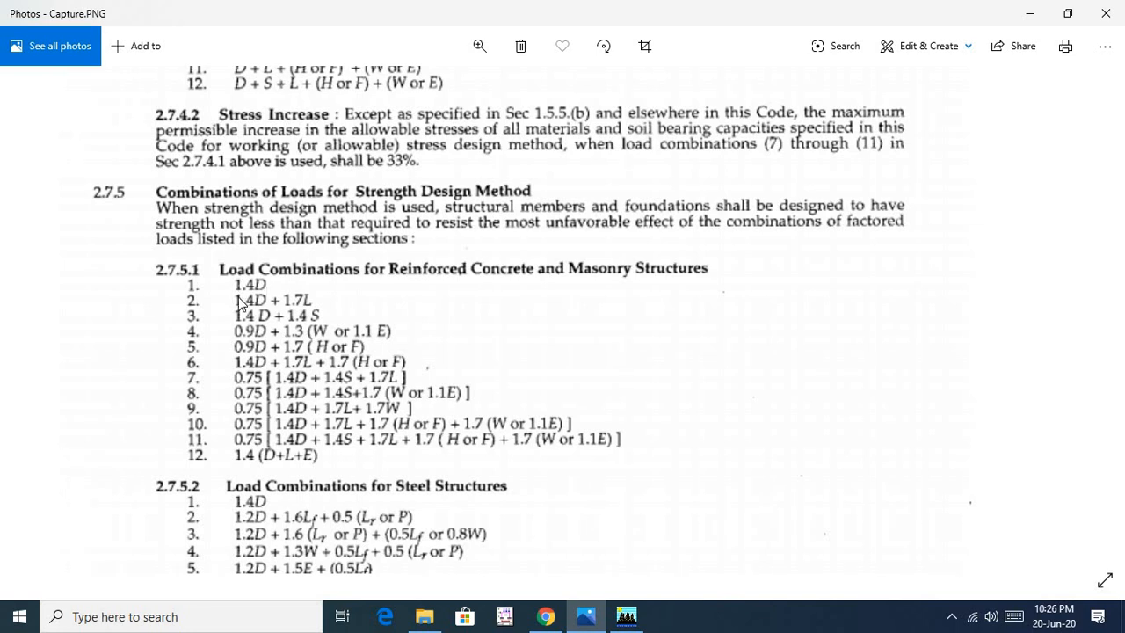
{"action": "mouse_move", "coordinate": [626, 621]}
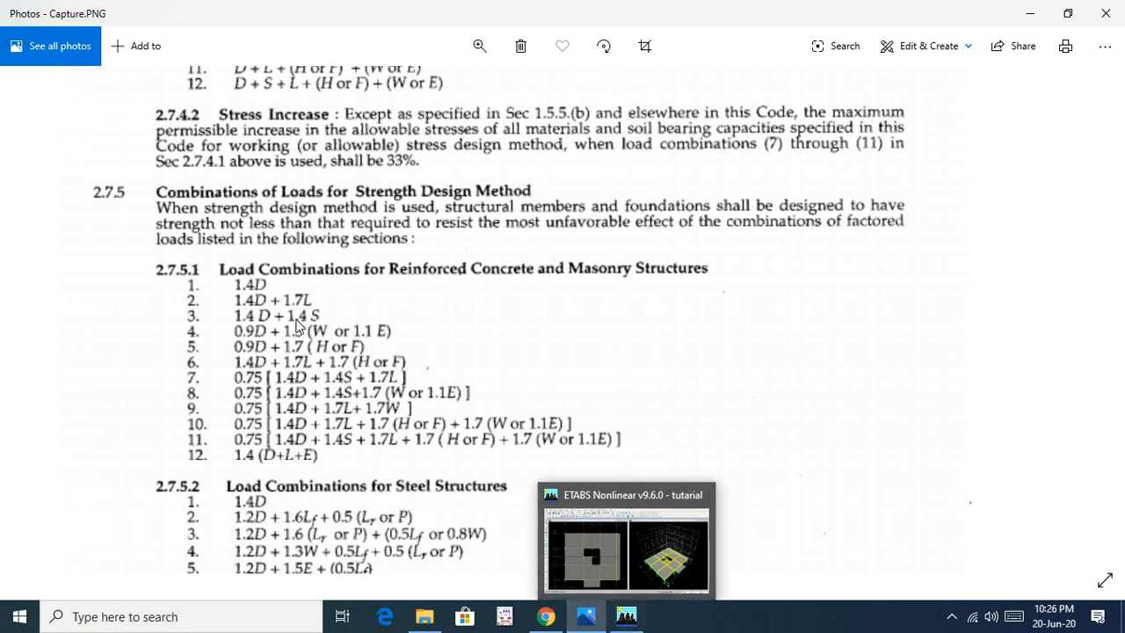
{"action": "left_click", "coordinate": [627, 616]}
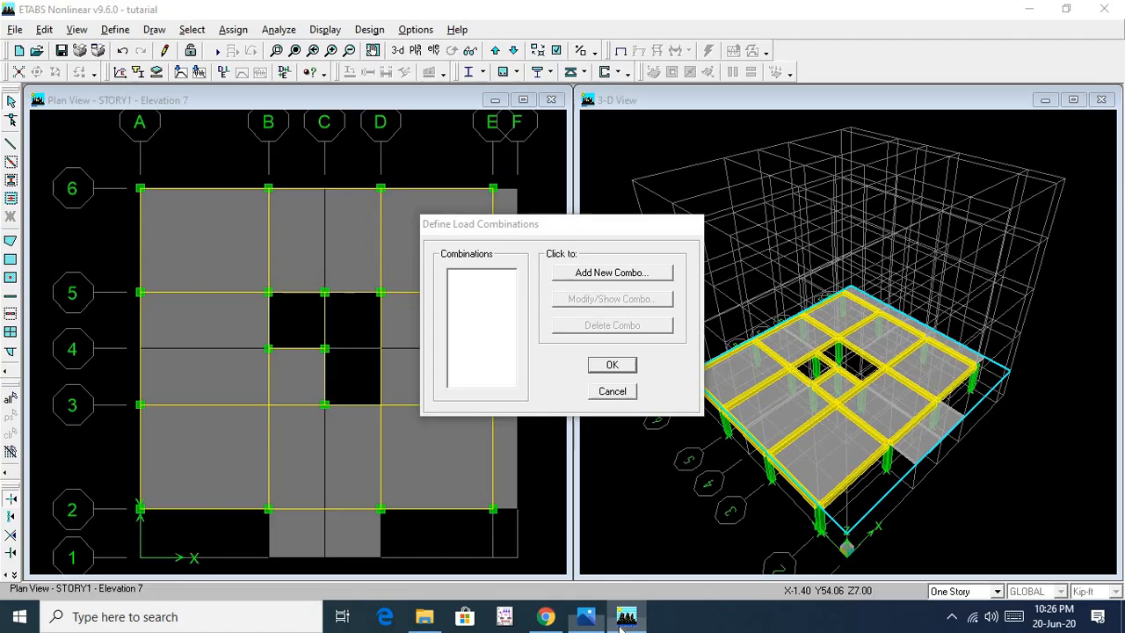
Create a load combination named BNBC1 of type ADD, including the SW and FF static loads with scale factor 1.4
{"action": "left_click", "coordinate": [601, 274]}
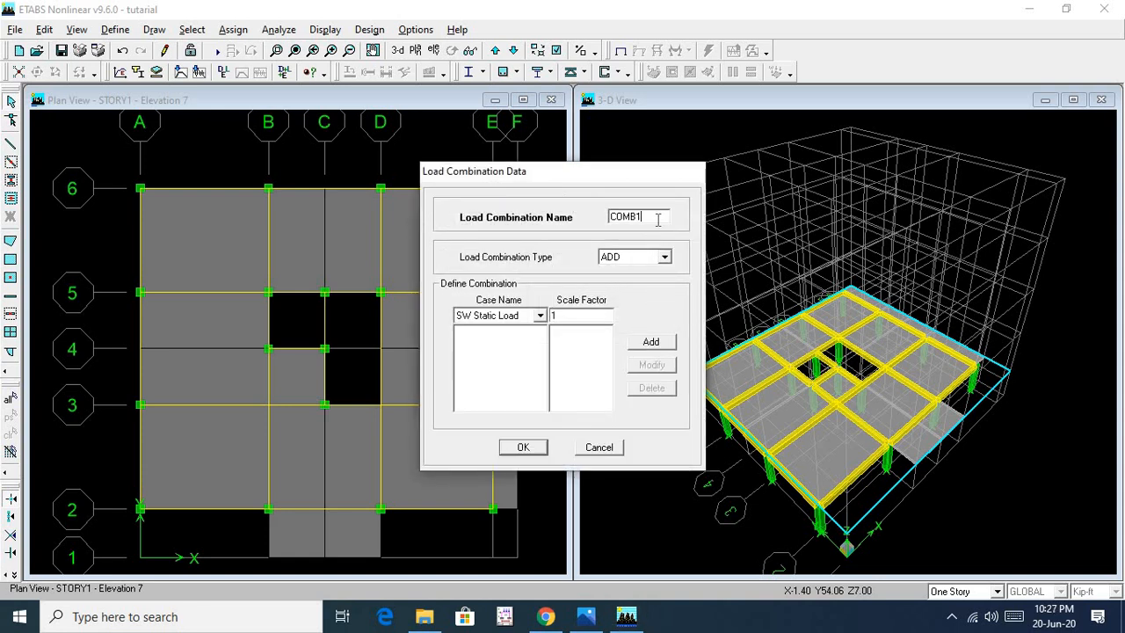
{"action": "type", "text": "BNBC1"}
{"action": "double_click", "coordinate": [602, 317]}
{"action": "left_click", "coordinate": [648, 343]}
{"action": "left_click", "coordinate": [524, 318]}
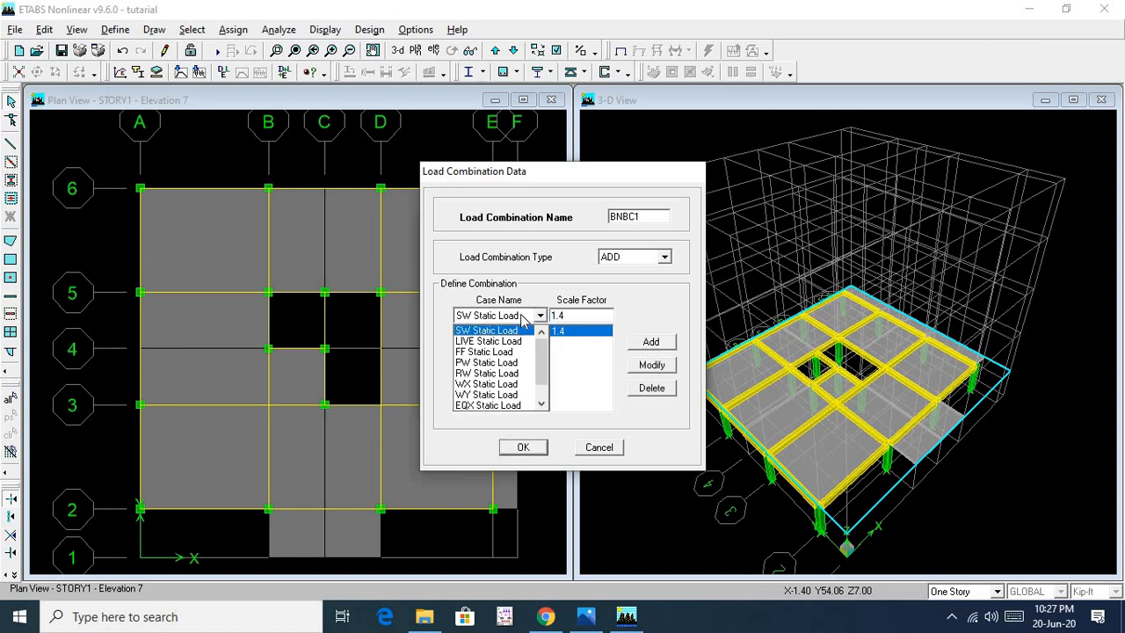
{"action": "left_click", "coordinate": [490, 351]}
{"action": "left_click", "coordinate": [672, 342]}
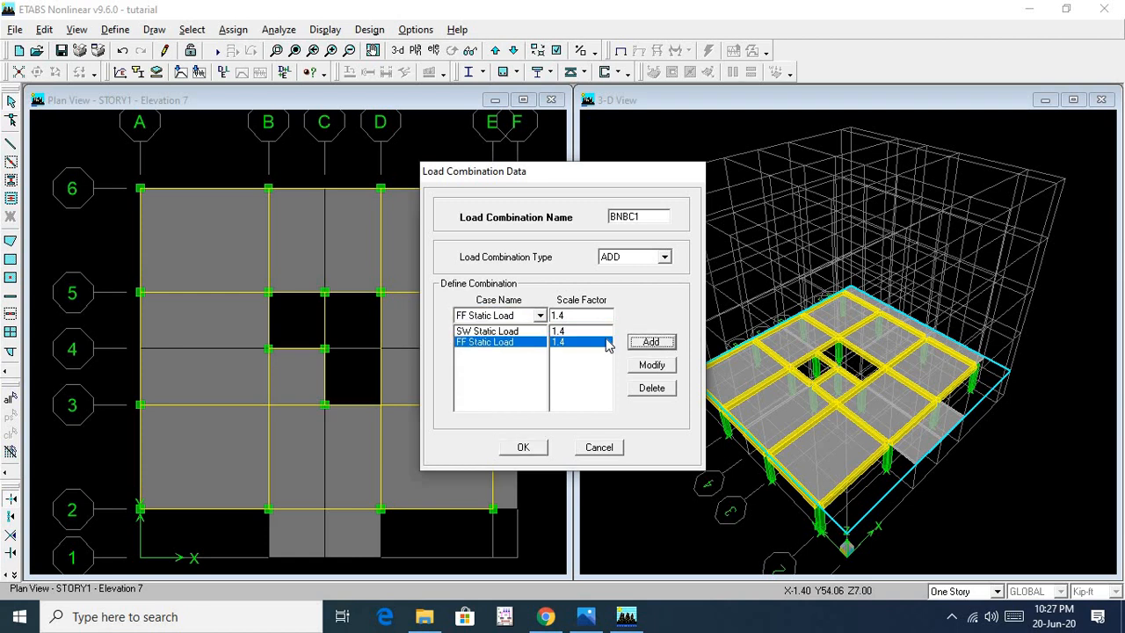
Add the RW and PW static loads to BNBC1 with scale factor 1.4 and accept the combination
{"action": "left_click", "coordinate": [529, 315]}
{"action": "left_click", "coordinate": [488, 352]}
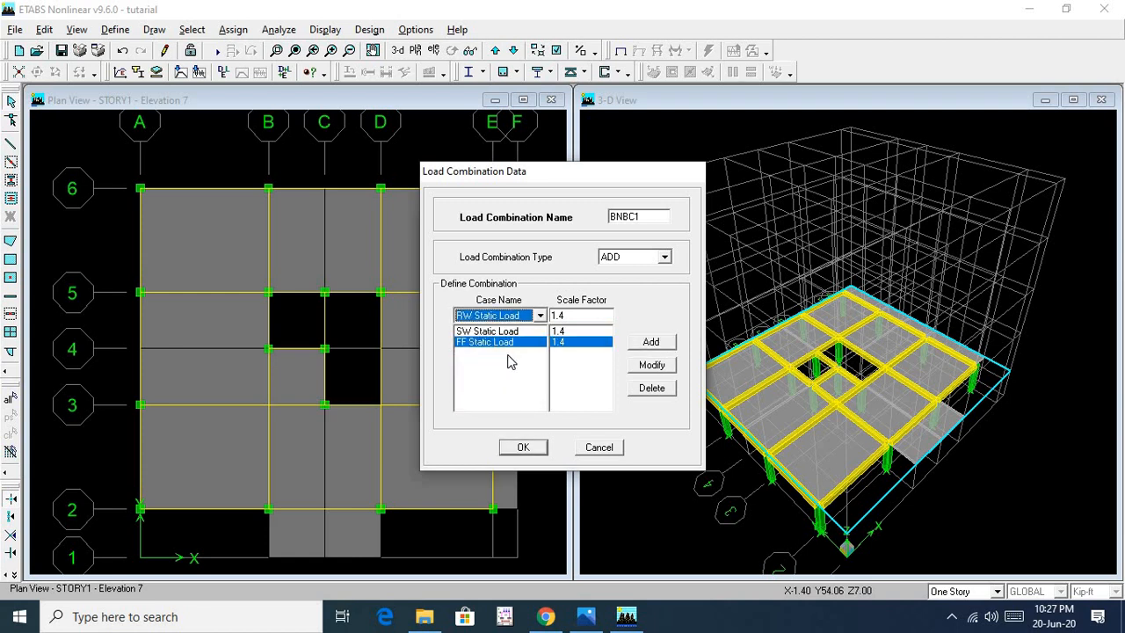
{"action": "left_click", "coordinate": [650, 343]}
{"action": "left_click", "coordinate": [538, 315]}
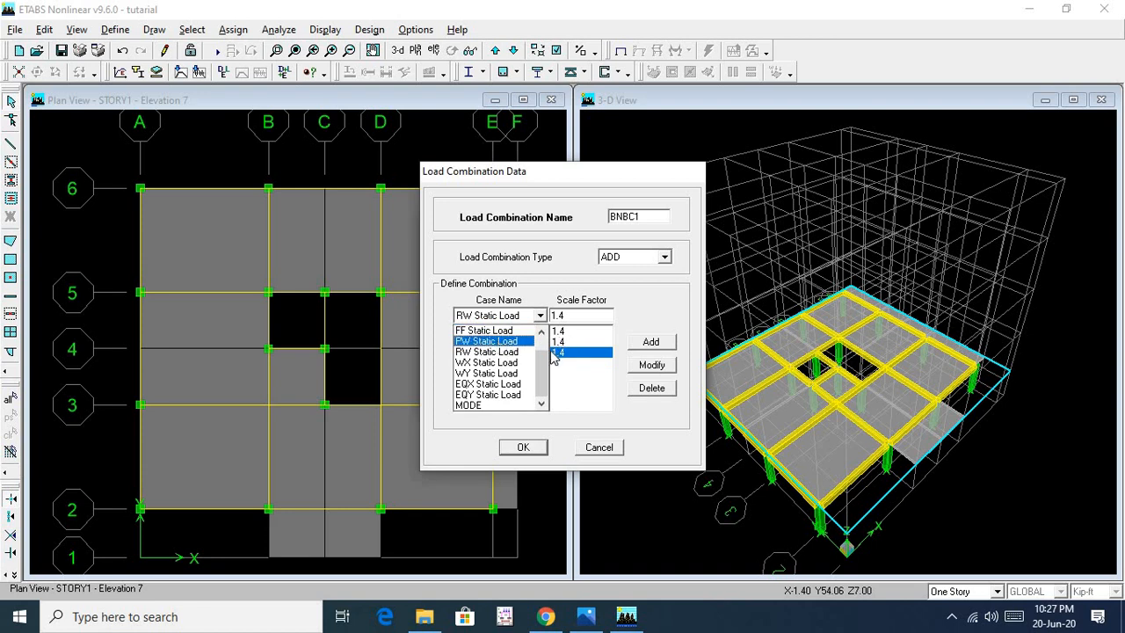
{"action": "left_click", "coordinate": [606, 409]}
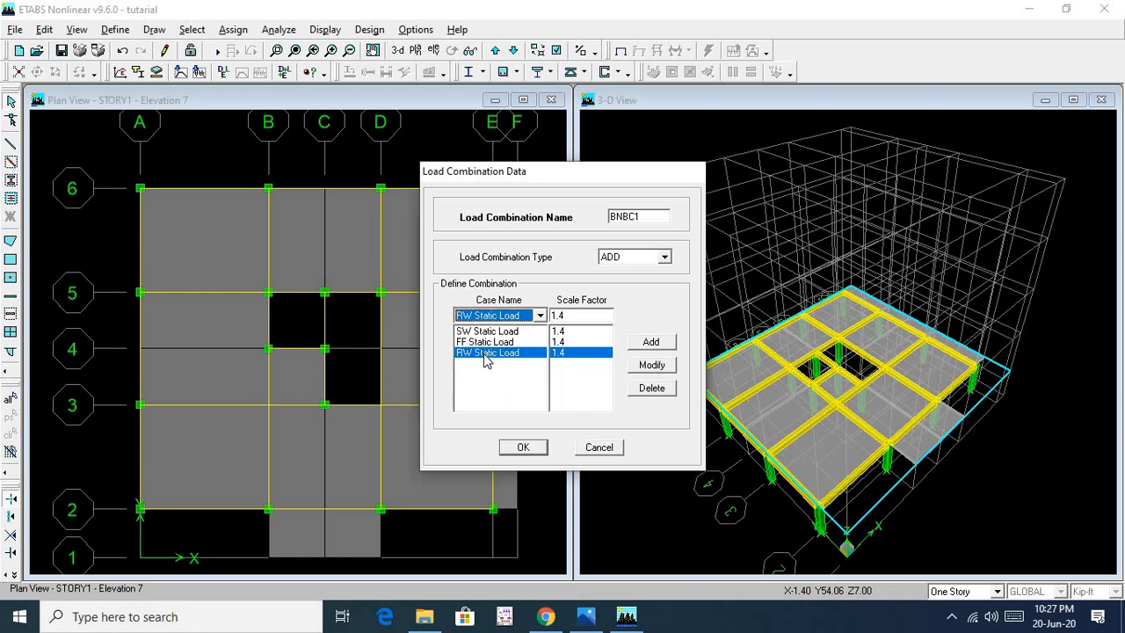
{"action": "left_click", "coordinate": [527, 316]}
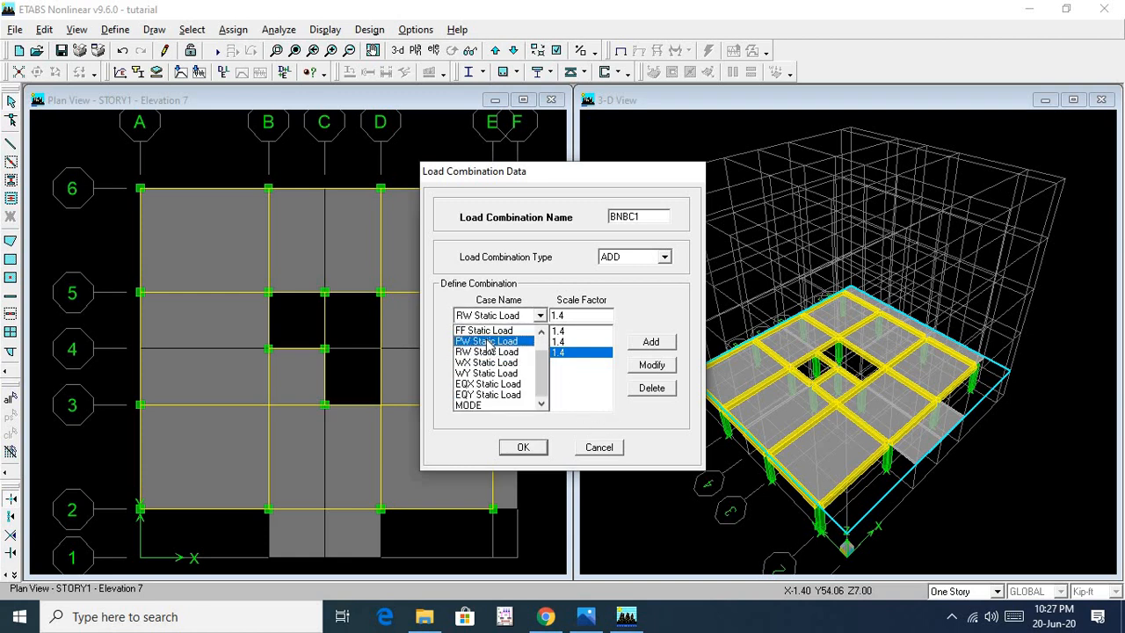
{"action": "left_click", "coordinate": [492, 341]}
{"action": "left_click", "coordinate": [657, 344]}
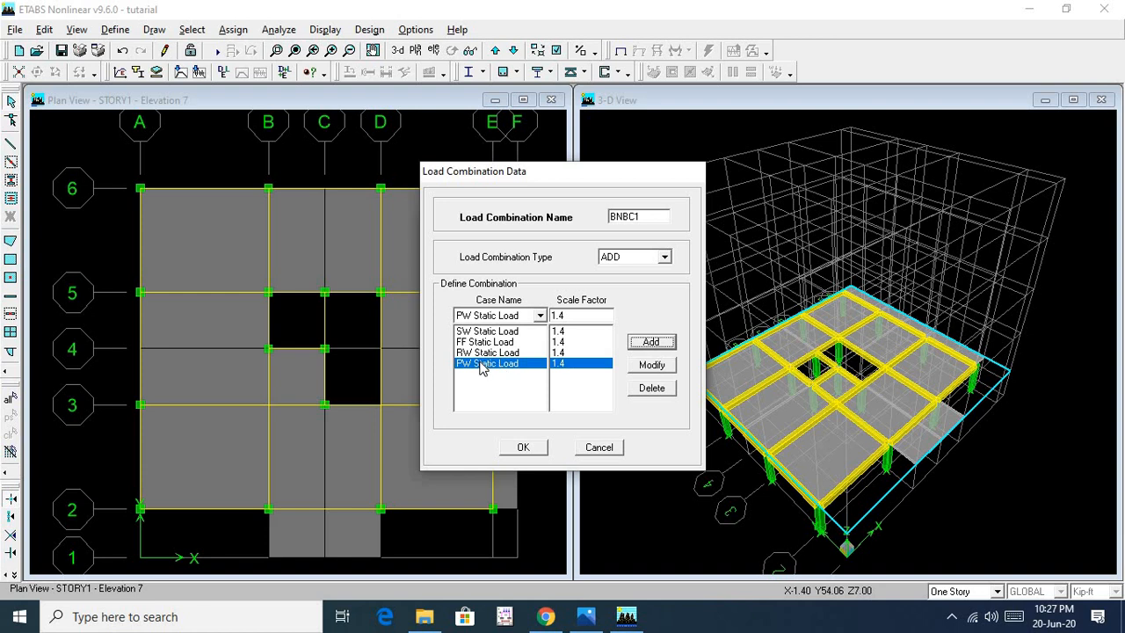
{"action": "left_click", "coordinate": [520, 448]}
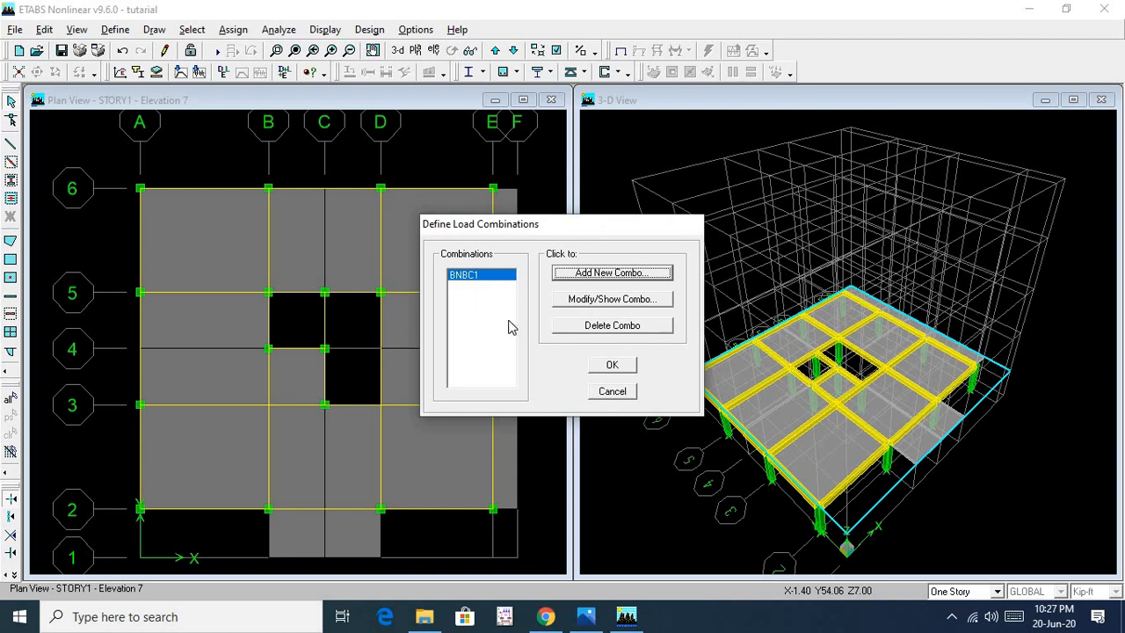
Add a second load combination that includes the LIVE static load with scale factor 1.7, and accept the load combination definitions
{"action": "left_click", "coordinate": [613, 273]}
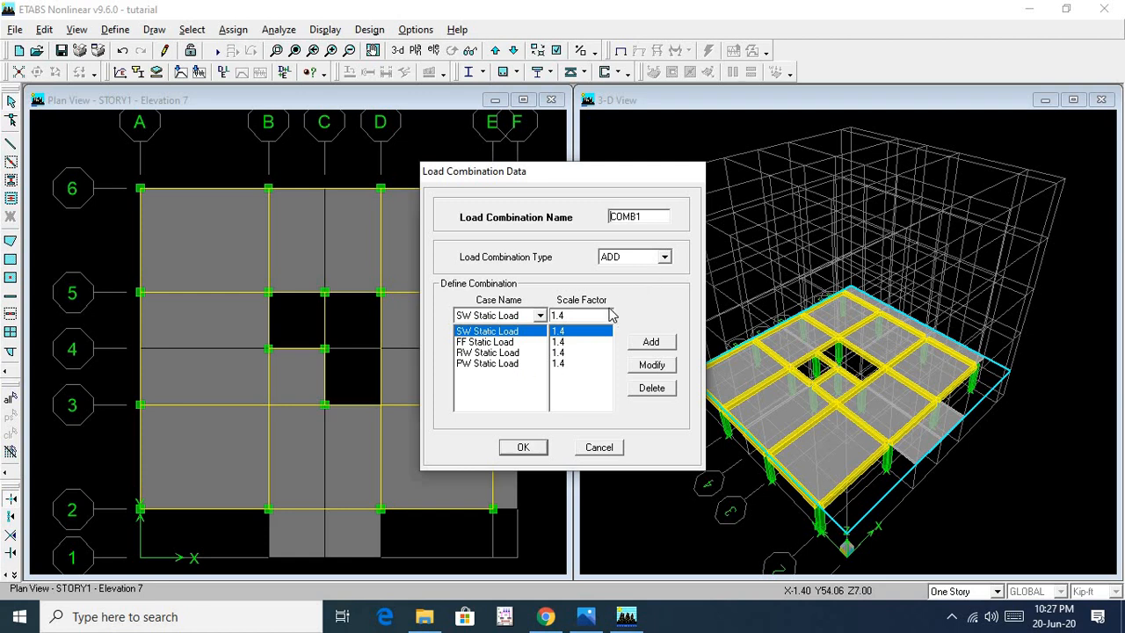
{"action": "left_click", "coordinate": [532, 315]}
{"action": "left_click", "coordinate": [523, 344]}
{"action": "left_click", "coordinate": [596, 314]}
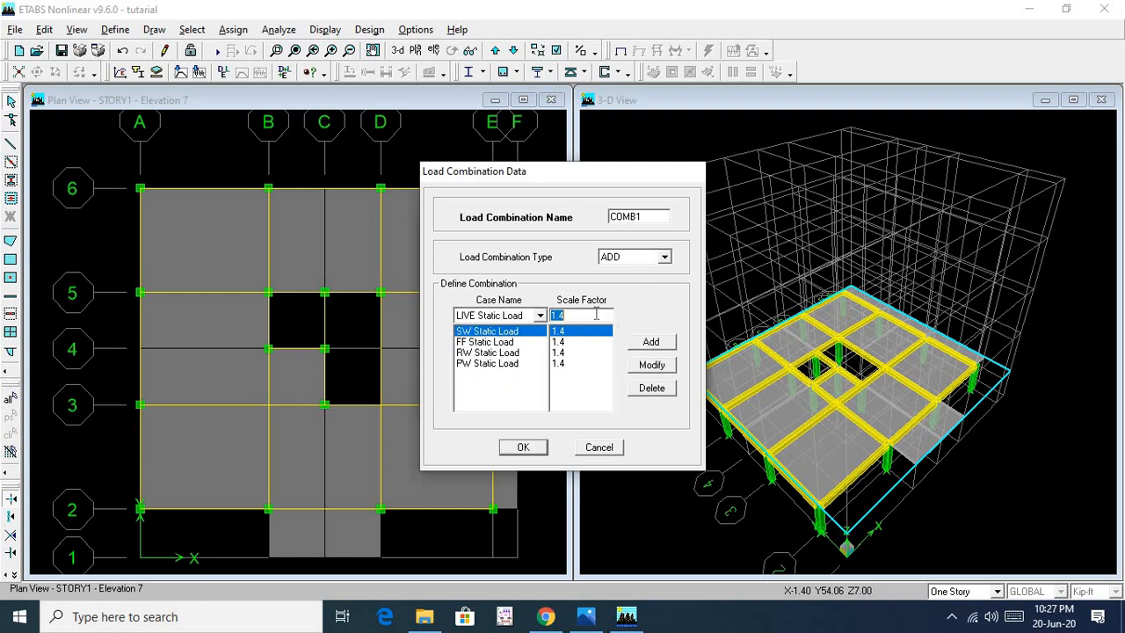
{"action": "type", "text": "1.7"}
{"action": "left_click", "coordinate": [651, 342]}
{"action": "left_click", "coordinate": [522, 446]}
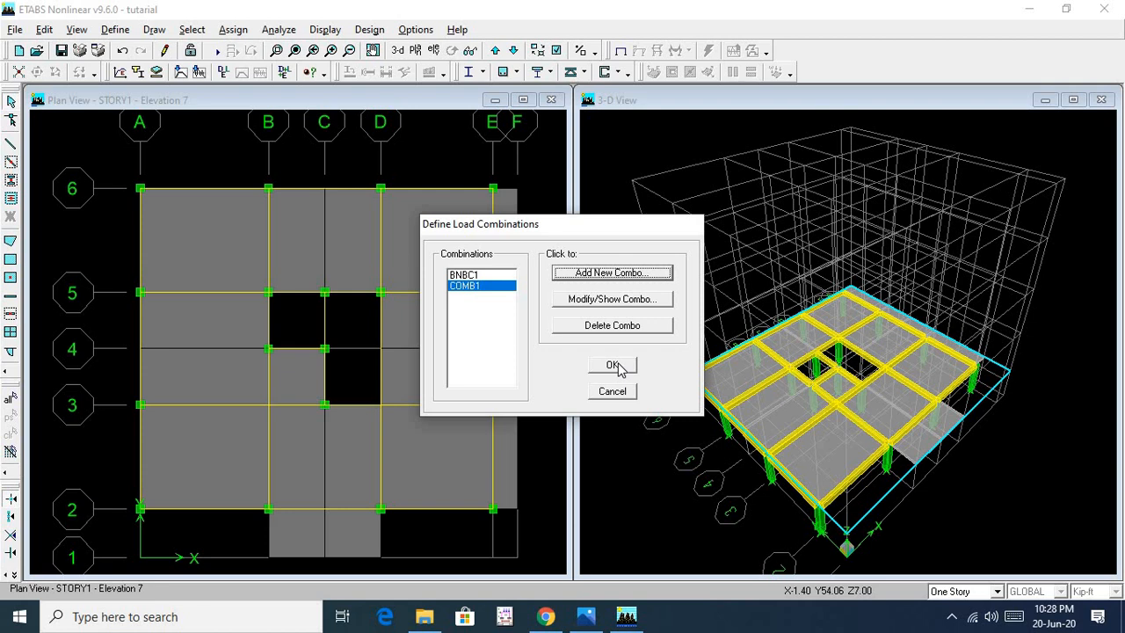
{"action": "left_click", "coordinate": [613, 366]}
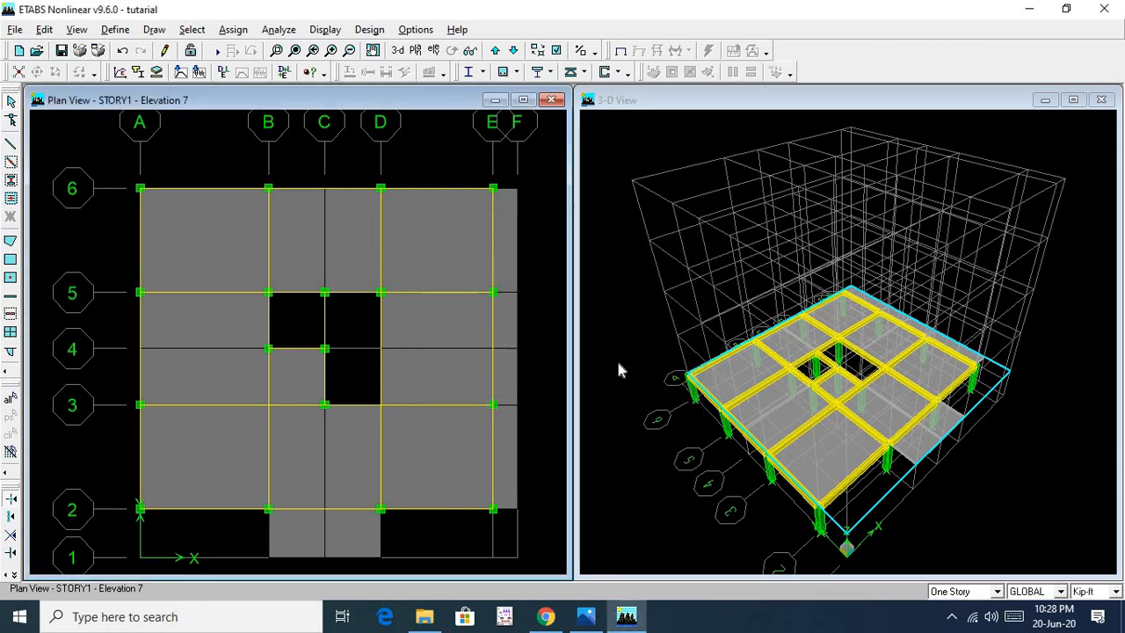
Set the design code in the concrete frame design preferences to ACI 318-99 and accept
{"action": "left_click", "coordinate": [115, 30]}
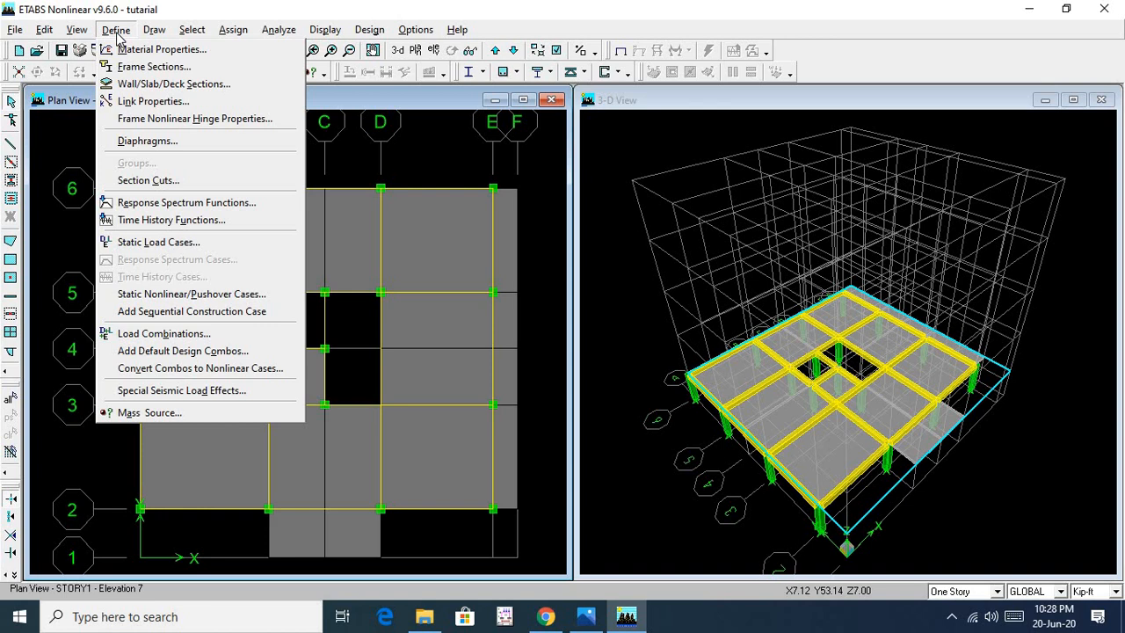
{"action": "left_click", "coordinate": [369, 31]}
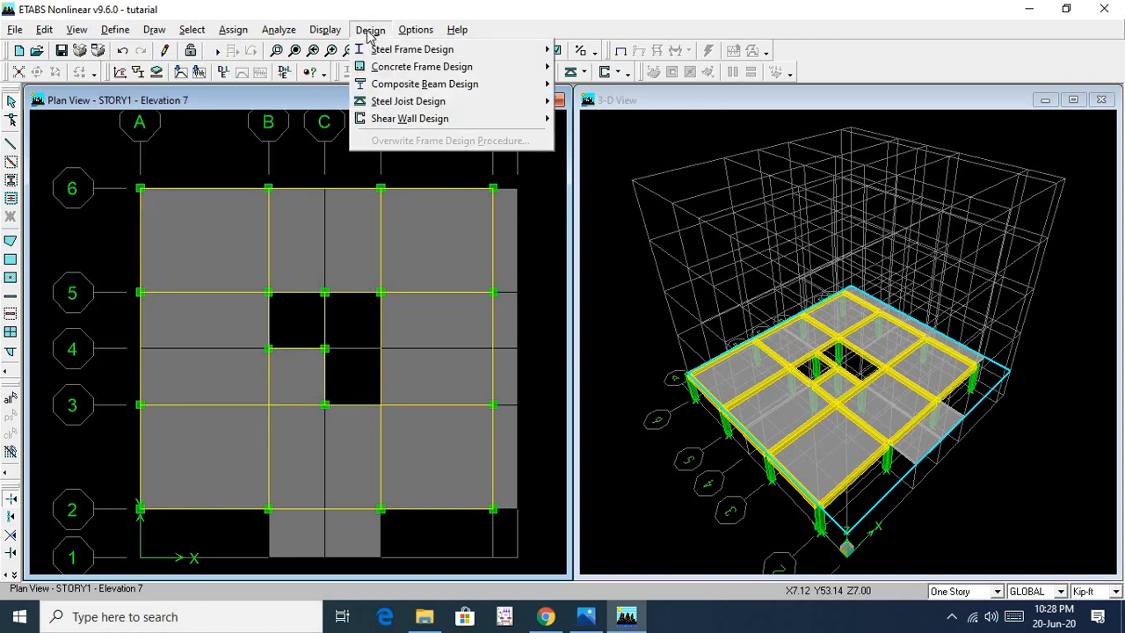
{"action": "mouse_move", "coordinate": [406, 34]}
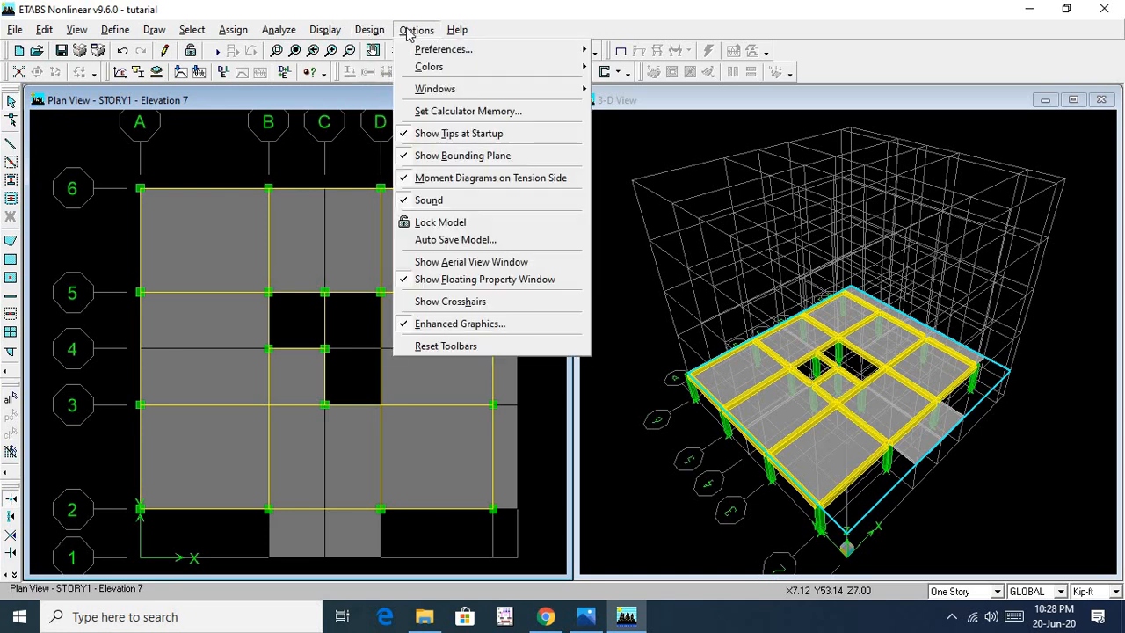
{"action": "mouse_move", "coordinate": [423, 51]}
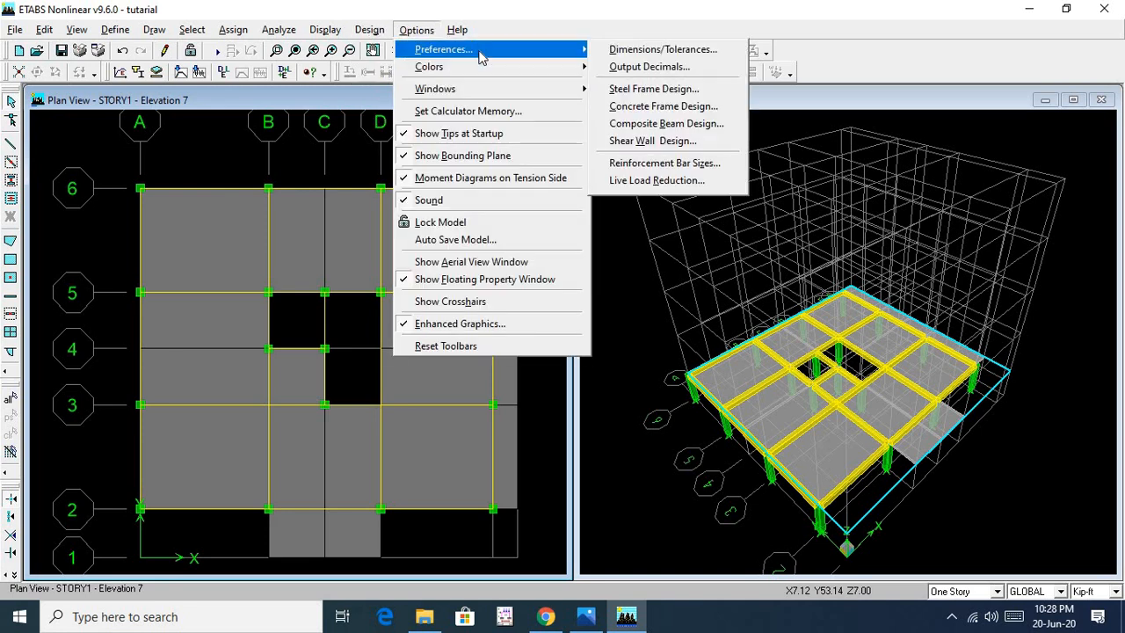
{"action": "left_click", "coordinate": [648, 107]}
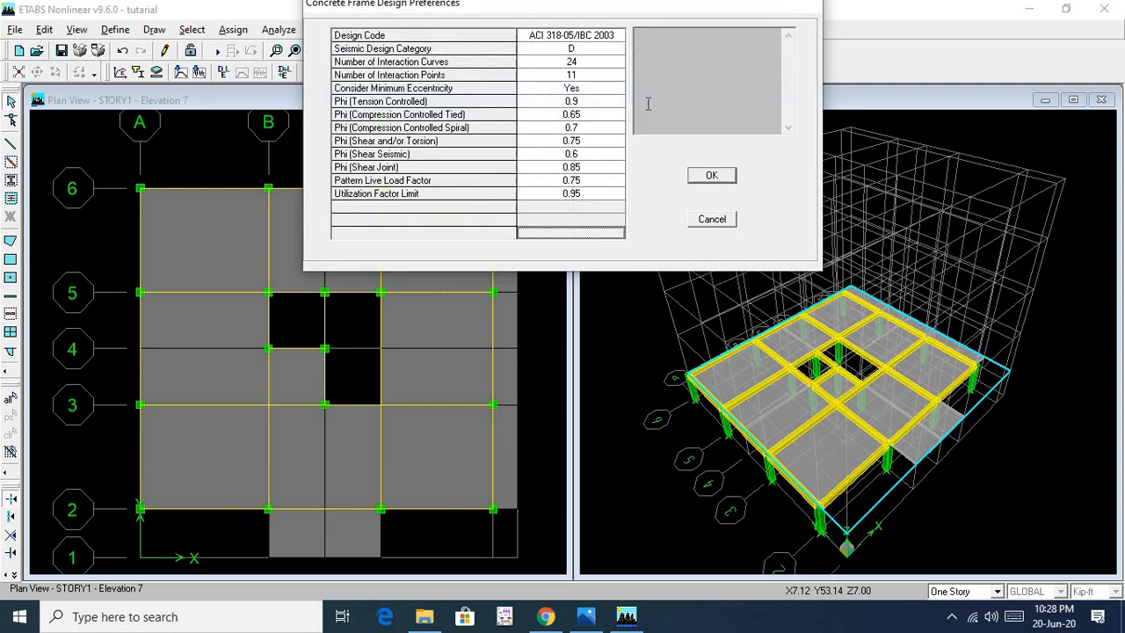
{"action": "left_click", "coordinate": [573, 36]}
{"action": "left_click", "coordinate": [575, 42]}
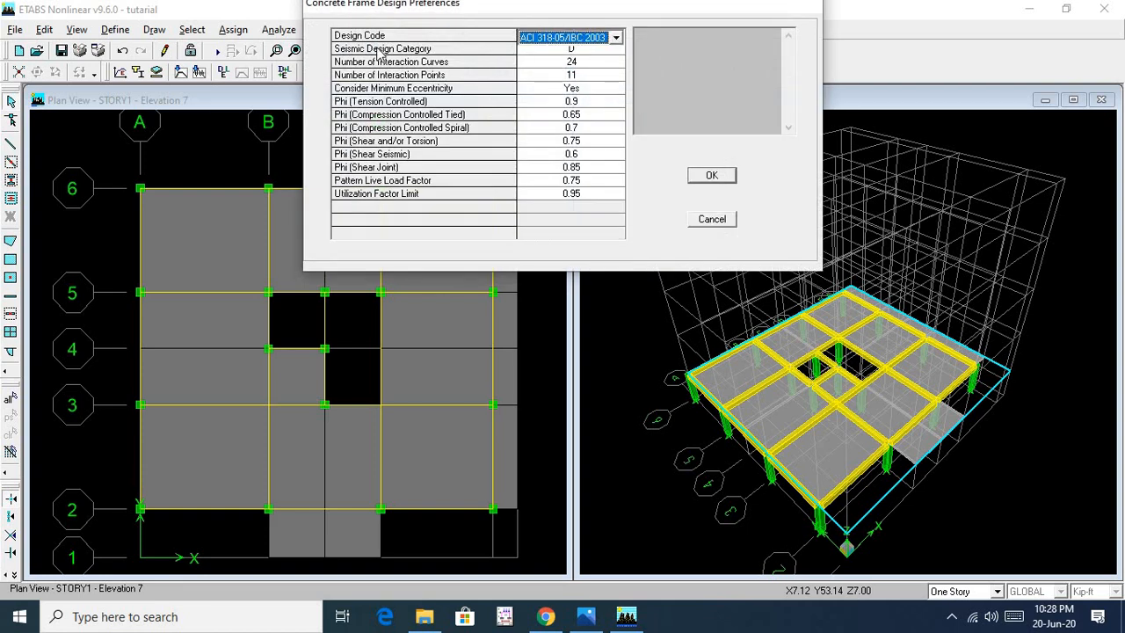
{"action": "left_click", "coordinate": [616, 38]}
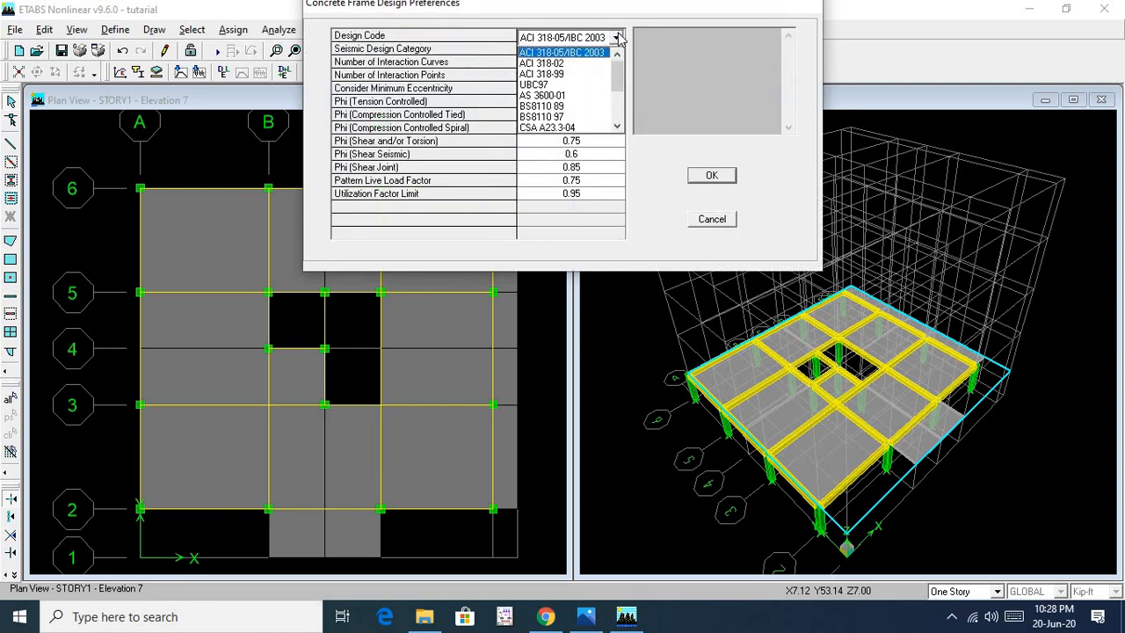
{"action": "left_click", "coordinate": [557, 74]}
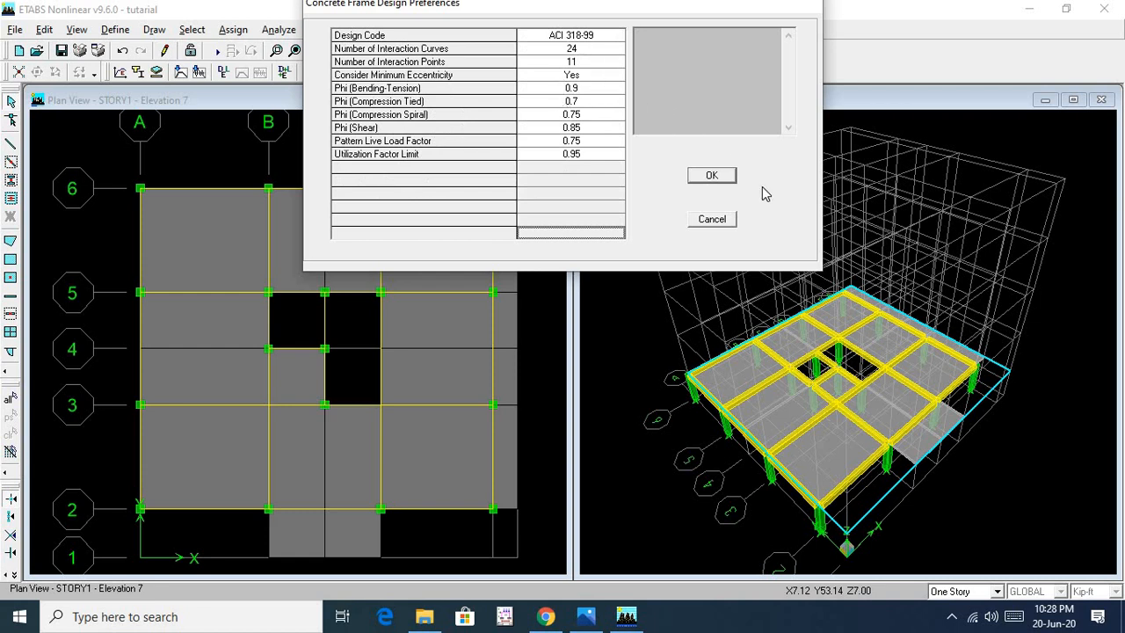
{"action": "left_click", "coordinate": [713, 177]}
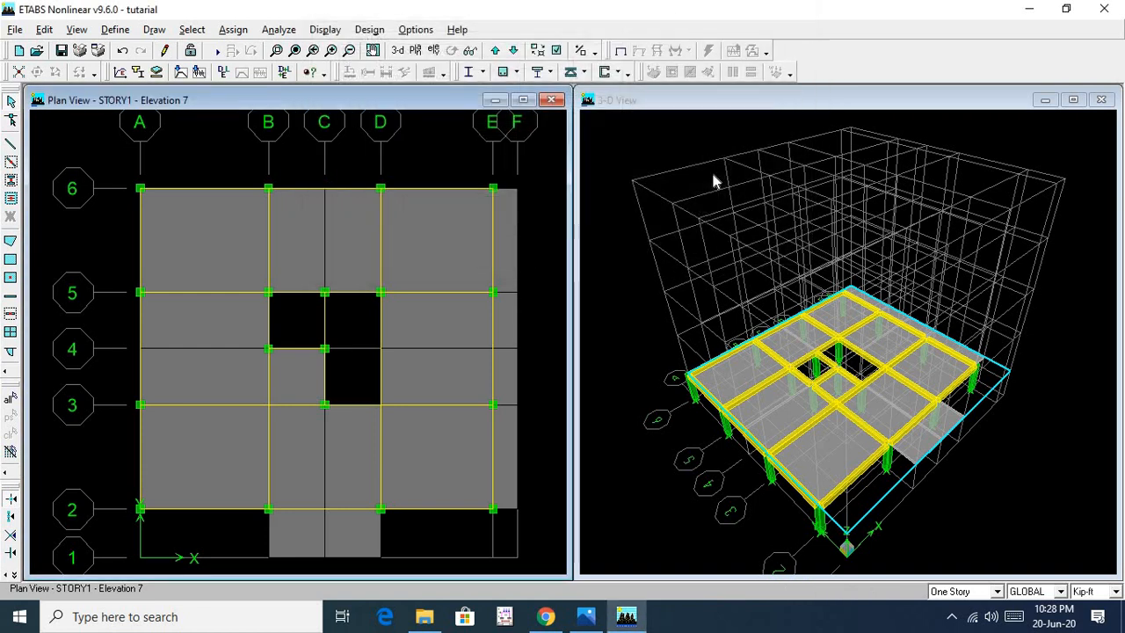
Delete the load combinations COMB1 and BNBC1 and accept the emptied combination list
{"action": "left_click", "coordinate": [115, 29]}
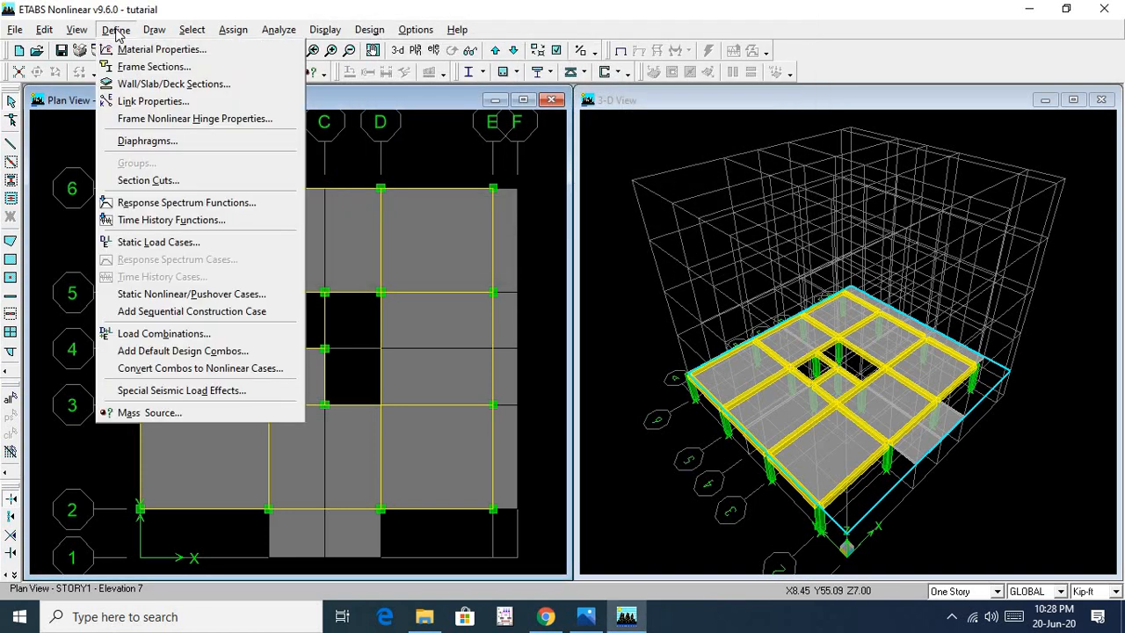
{"action": "left_click", "coordinate": [161, 333]}
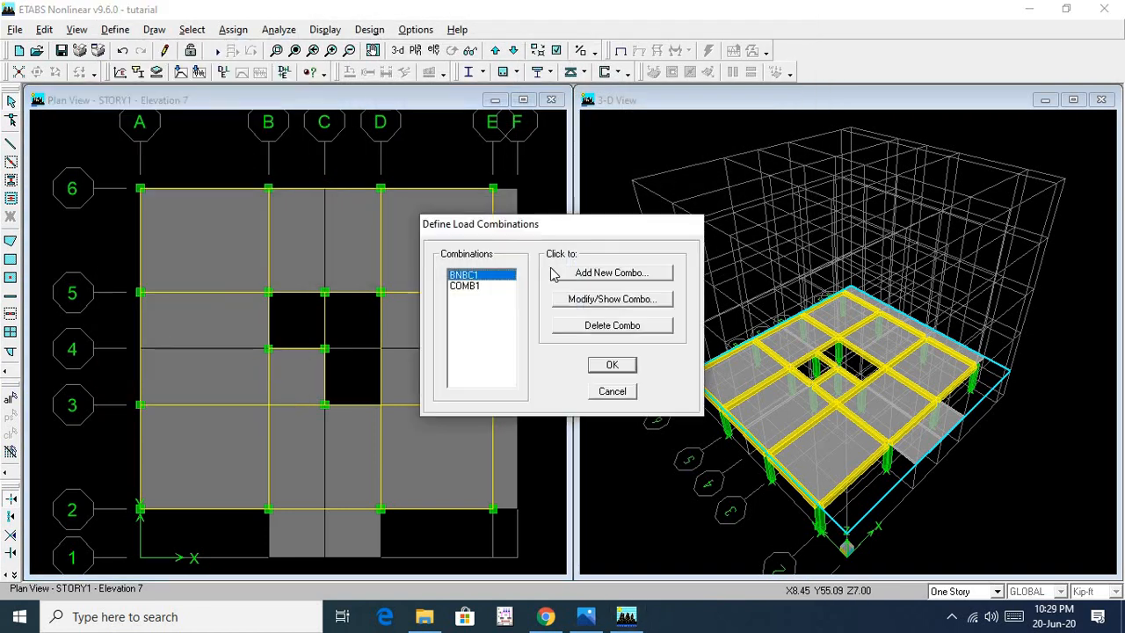
{"action": "left_click", "coordinate": [489, 286]}
{"action": "left_click", "coordinate": [597, 331]}
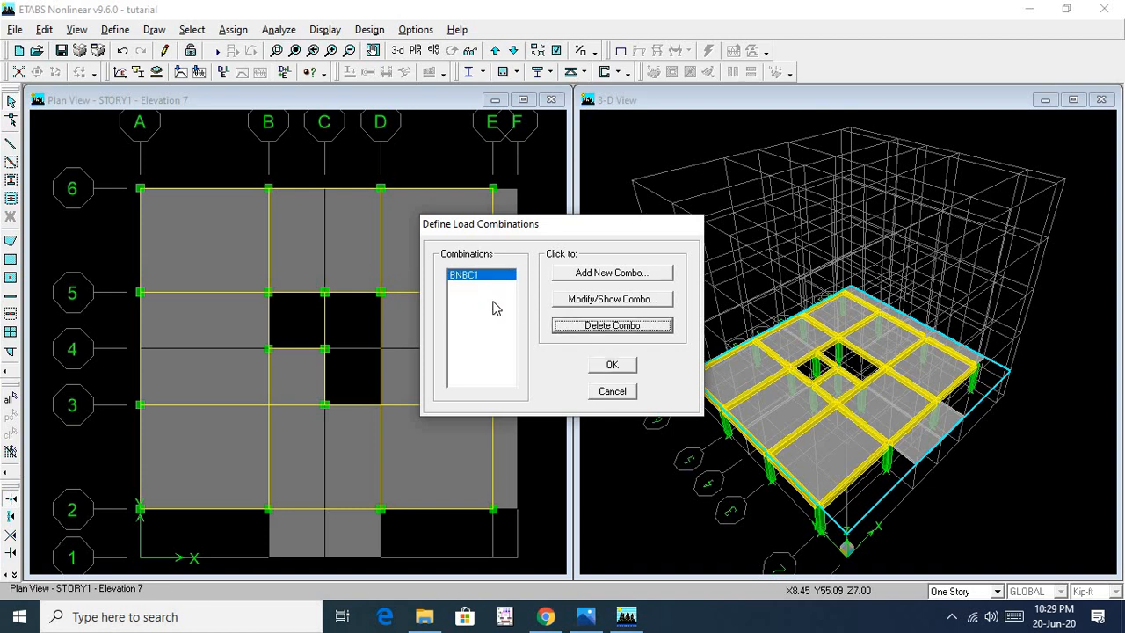
{"action": "left_click", "coordinate": [594, 324]}
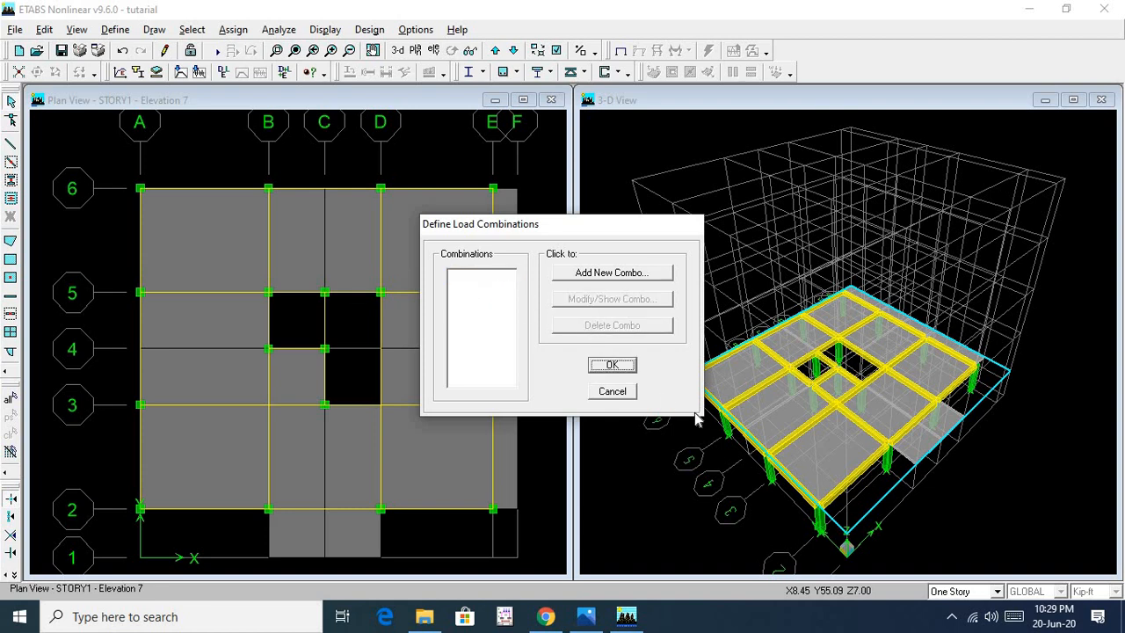
{"action": "left_click", "coordinate": [613, 364]}
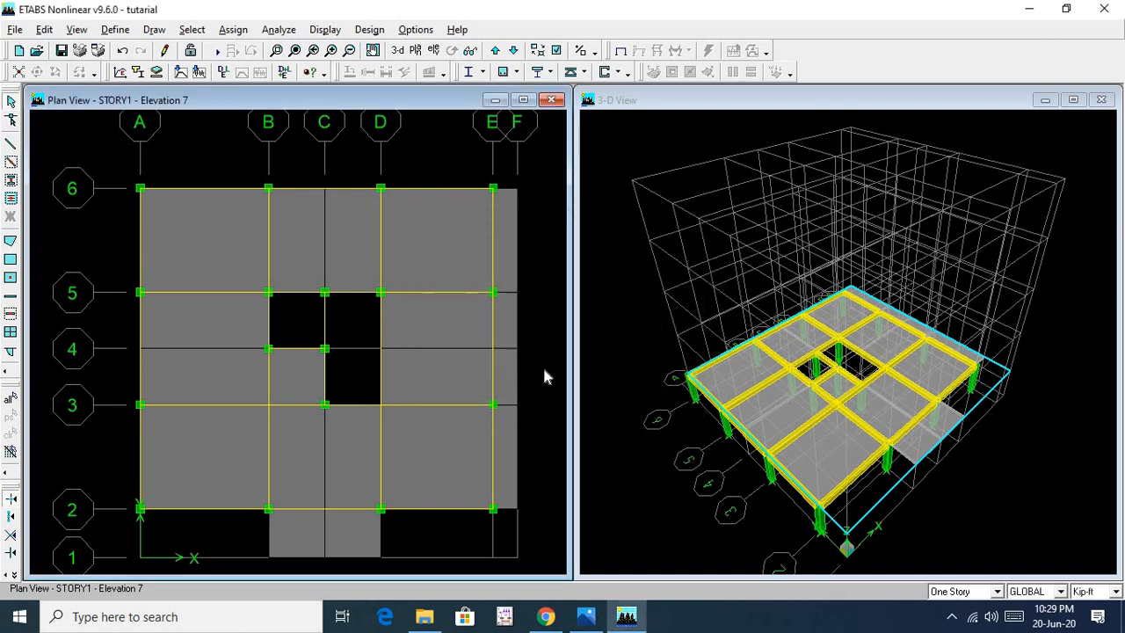
Add the default design combinations for concrete frame and concrete shearwall design, converted to editable user combinations
{"action": "left_click", "coordinate": [115, 29]}
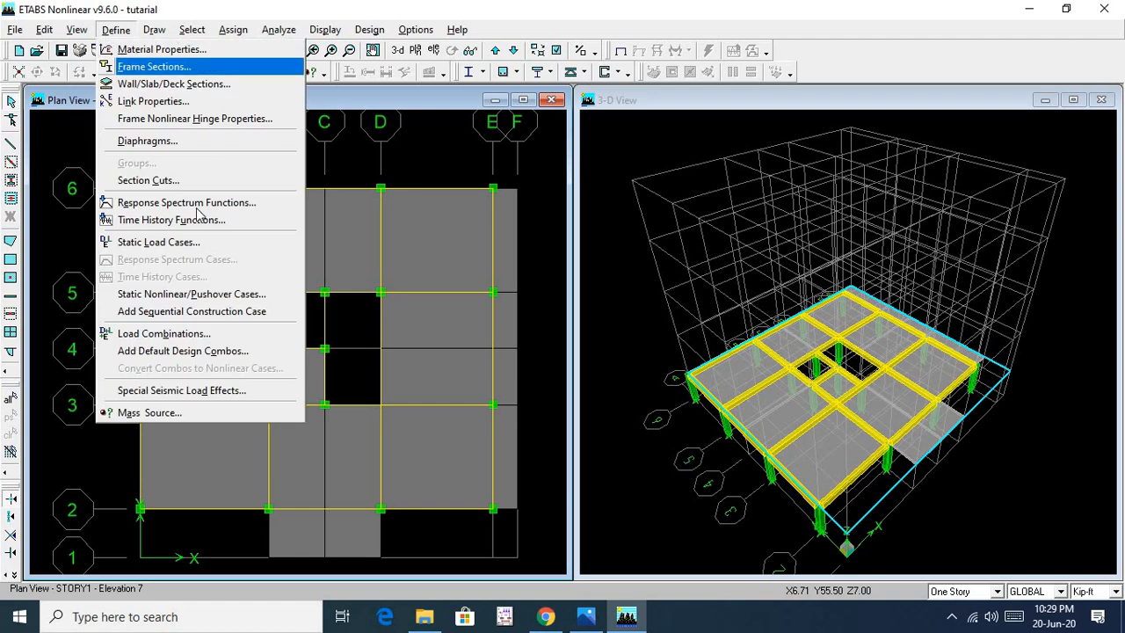
{"action": "left_click", "coordinate": [180, 352]}
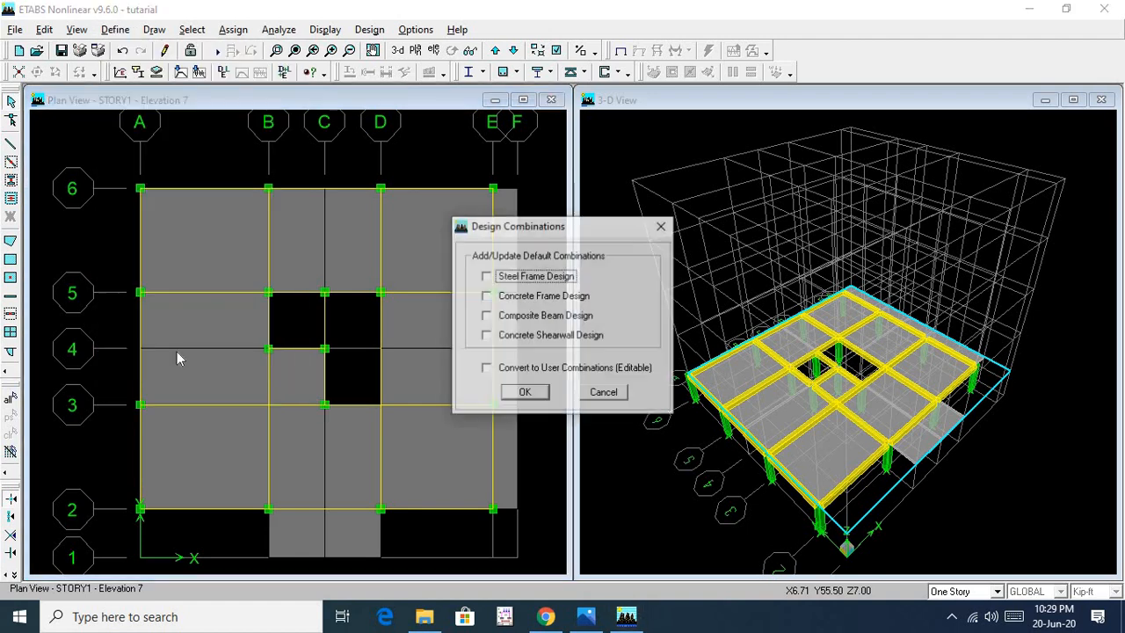
{"action": "left_click", "coordinate": [498, 297]}
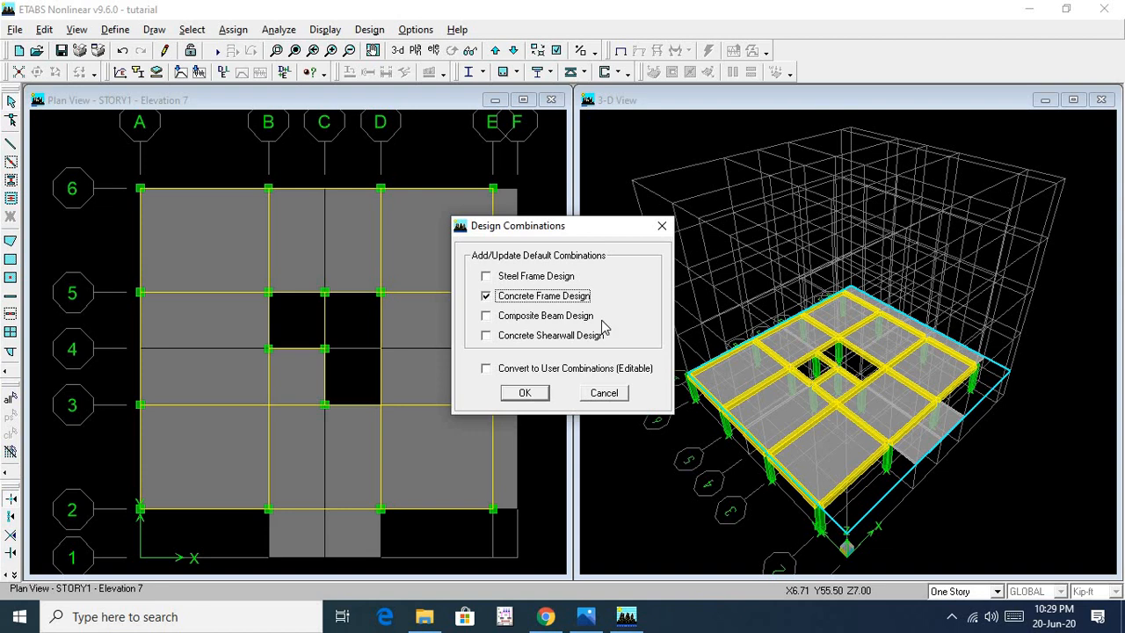
{"action": "left_click", "coordinate": [559, 338]}
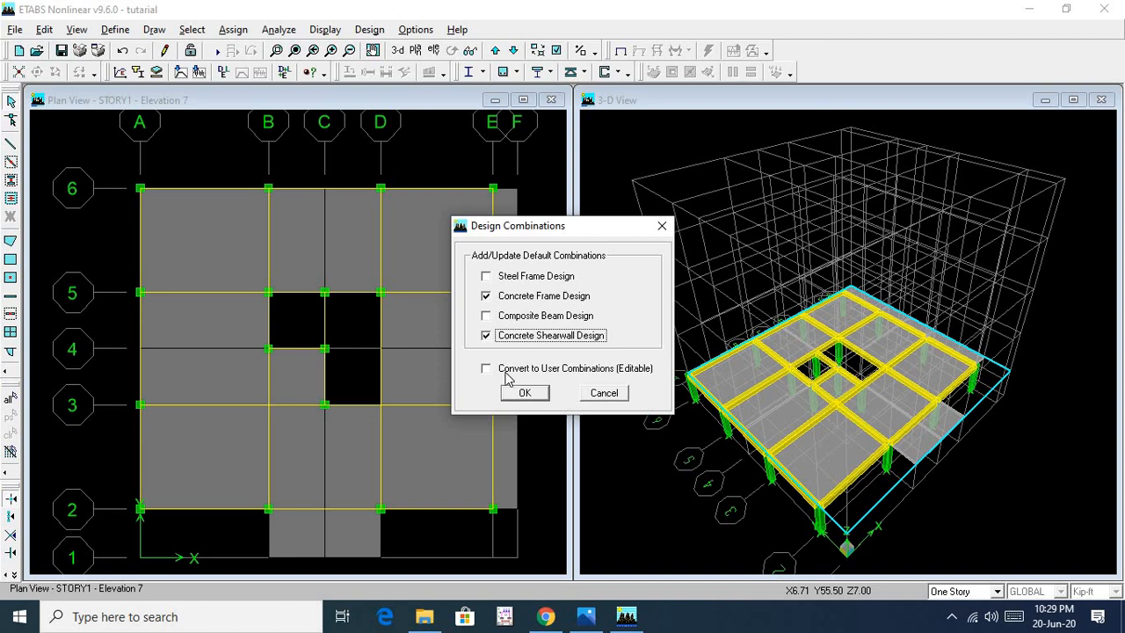
{"action": "left_click", "coordinate": [533, 369]}
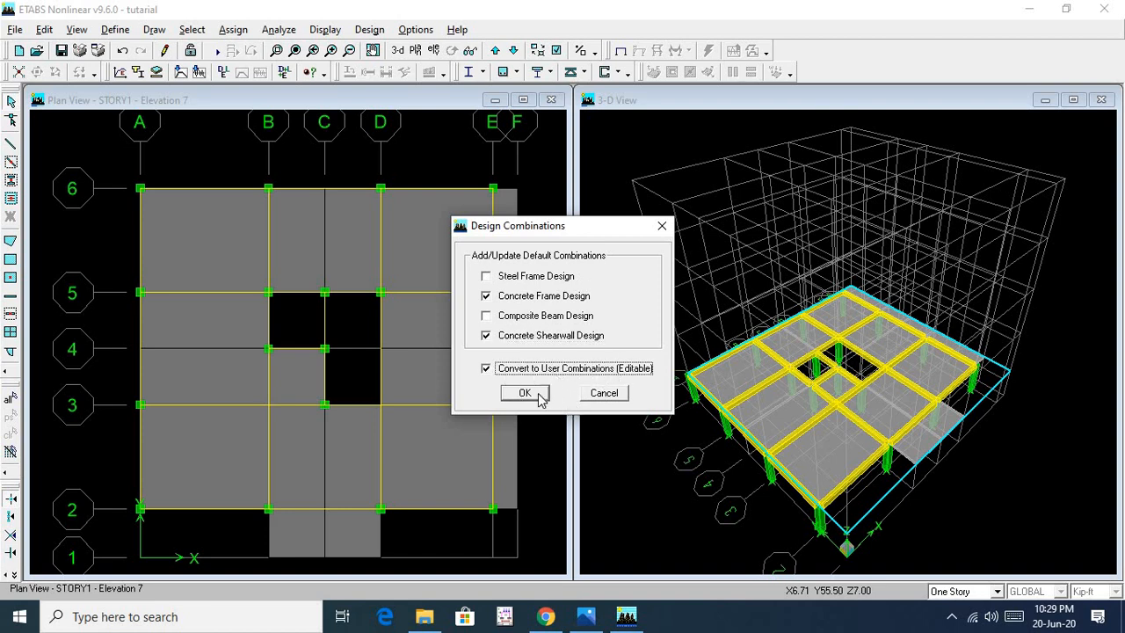
{"action": "left_click", "coordinate": [535, 396]}
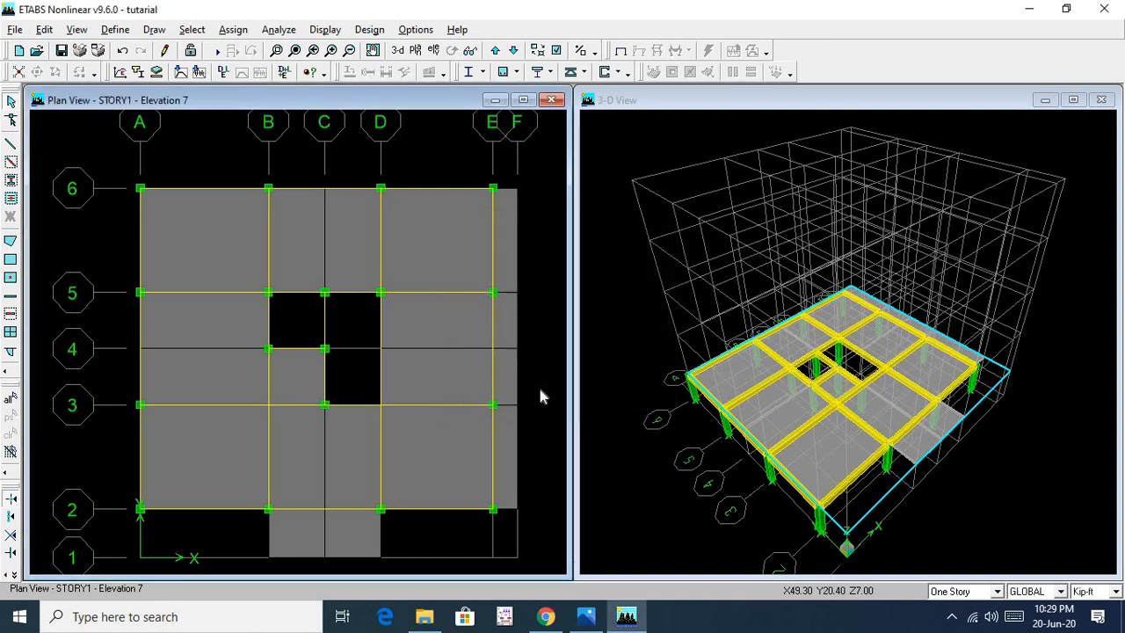
Examine the generated load combination list and the reinforced concrete load combinations of section 2.7.5.1 in the Capture.PNG image in Photos
{"action": "left_click", "coordinate": [115, 29]}
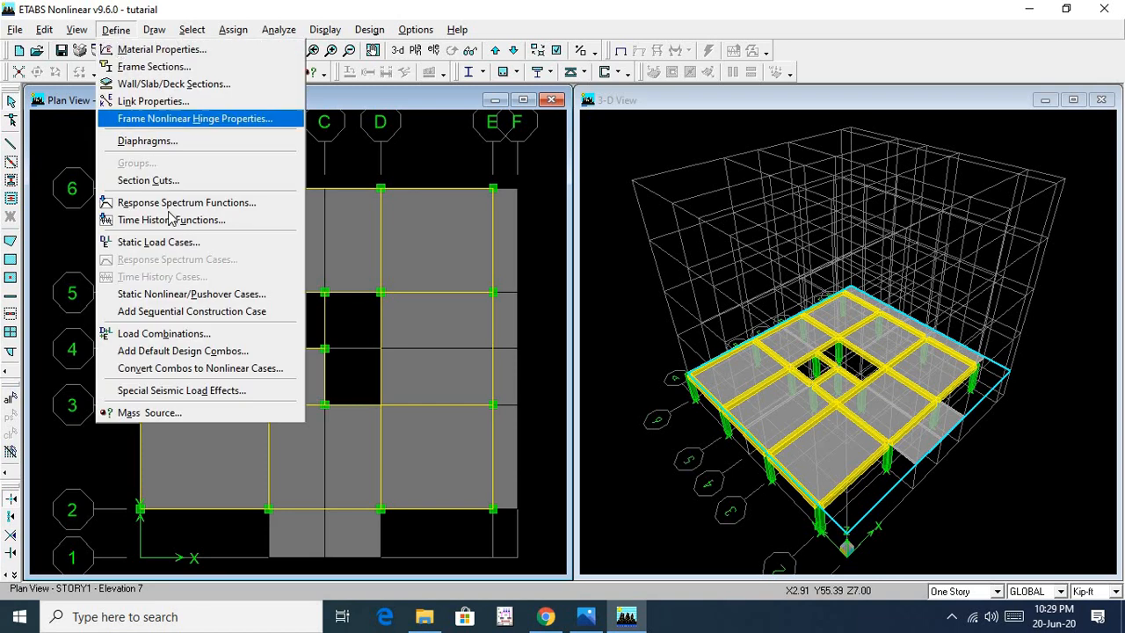
{"action": "left_click", "coordinate": [165, 333]}
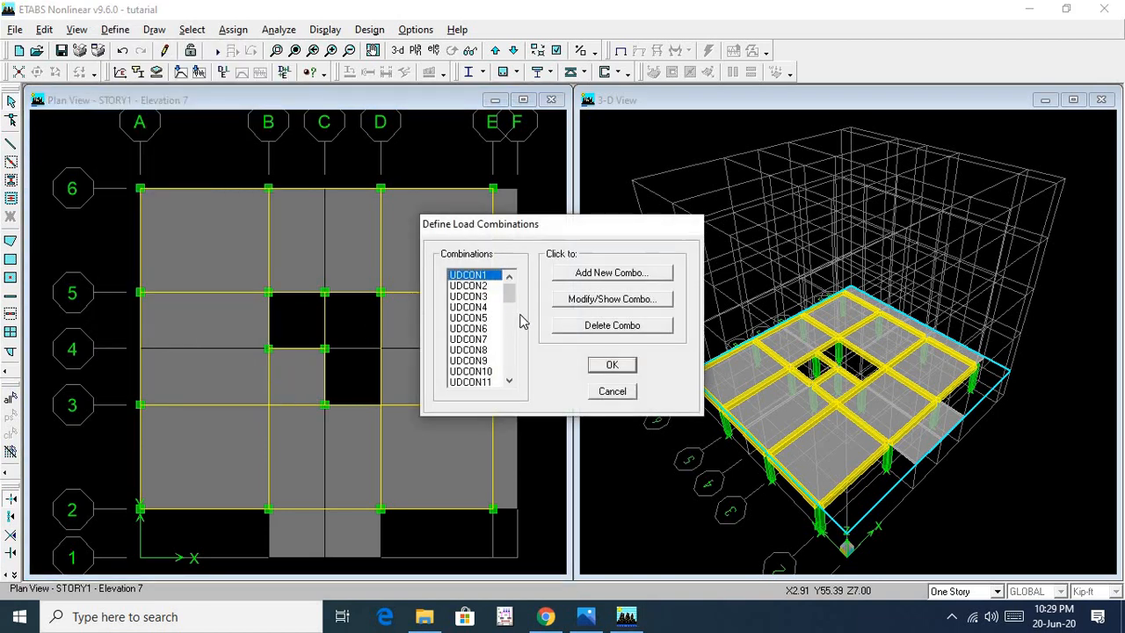
{"action": "scroll", "coordinate": [488, 332], "scroll_direction": "down", "scroll_amount": 15}
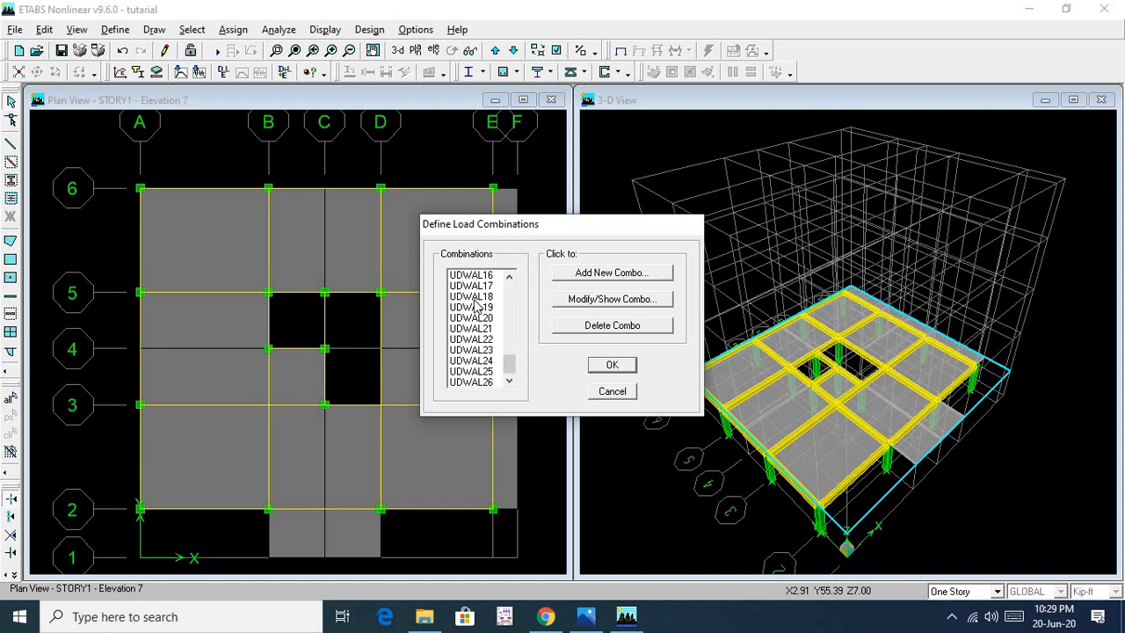
{"action": "scroll", "coordinate": [502, 324], "scroll_direction": "up", "scroll_amount": 1}
{"action": "scroll", "coordinate": [502, 324], "scroll_direction": "up", "scroll_amount": 15}
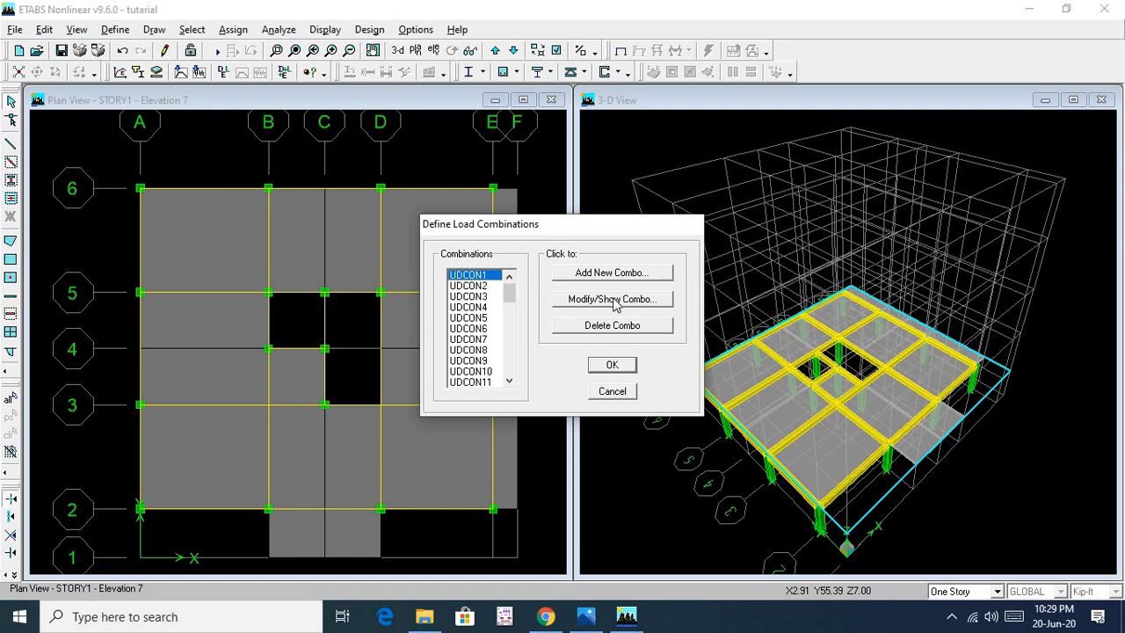
{"action": "left_click", "coordinate": [546, 616]}
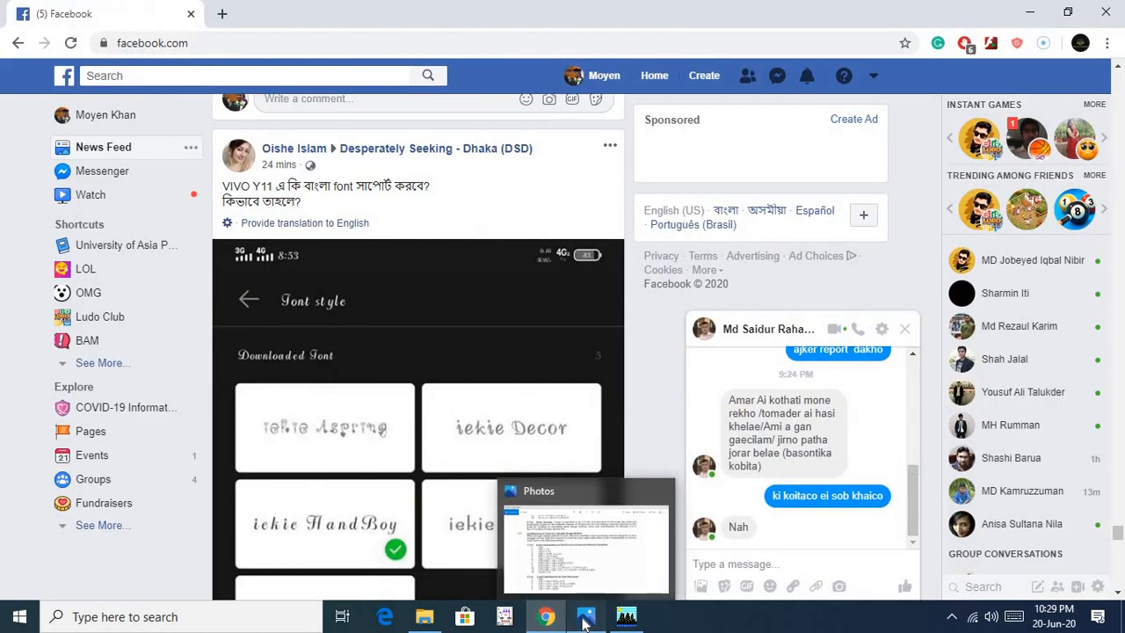
{"action": "left_click", "coordinate": [583, 617]}
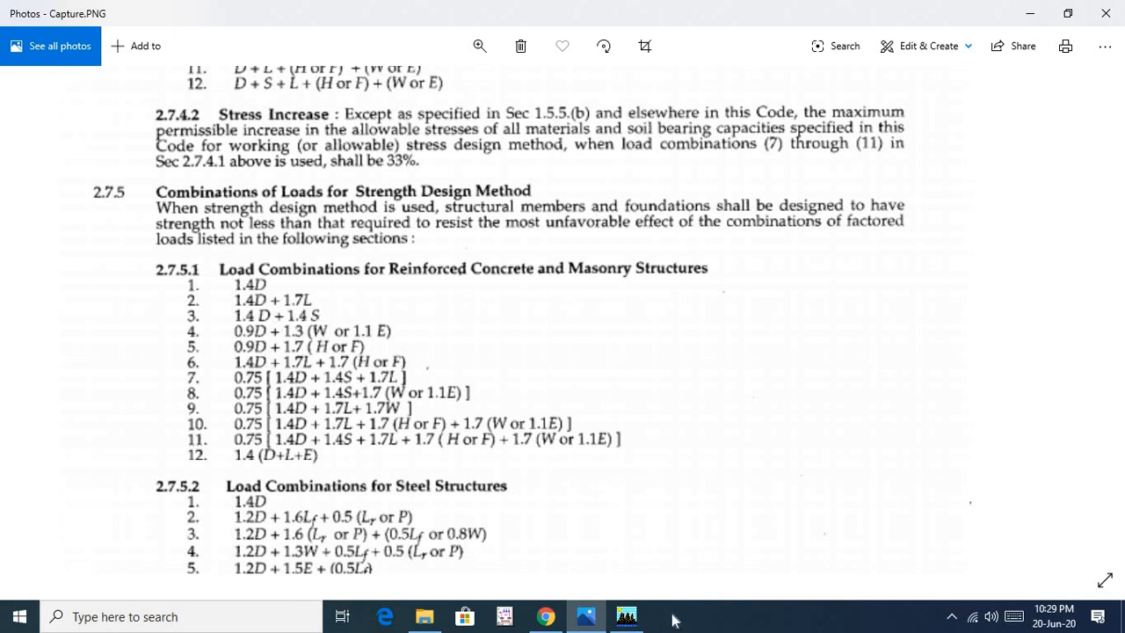
{"action": "left_click", "coordinate": [625, 615]}
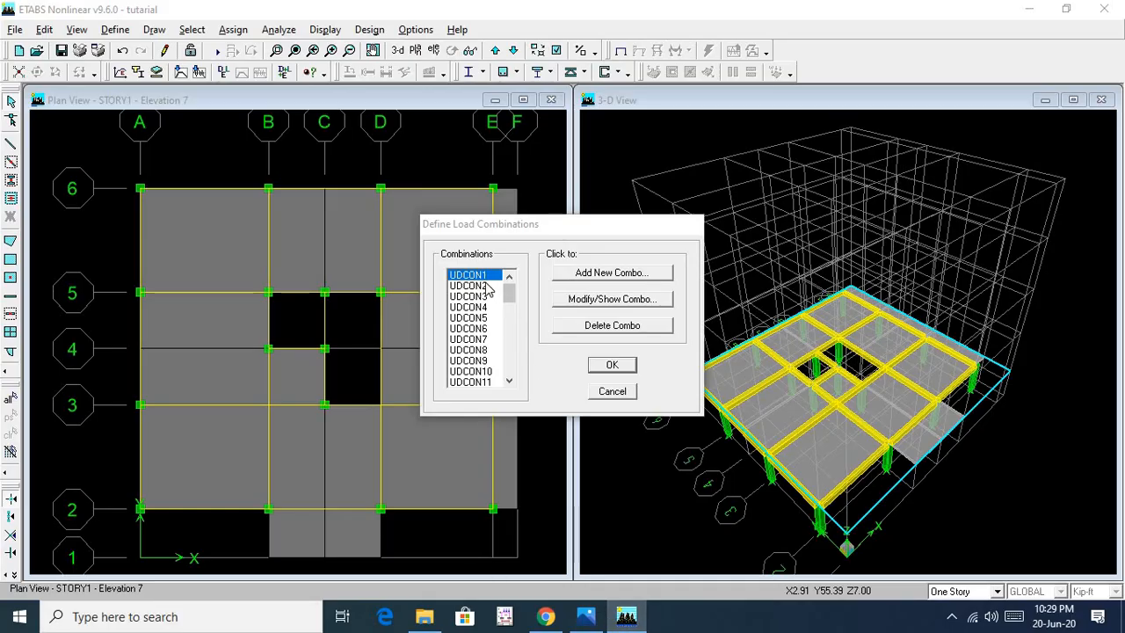
Inspect the load cases and scale factors of combinations UDCON1 and UDCON2, leaving both unmodified, and close the combination definitions
{"action": "left_click", "coordinate": [588, 302]}
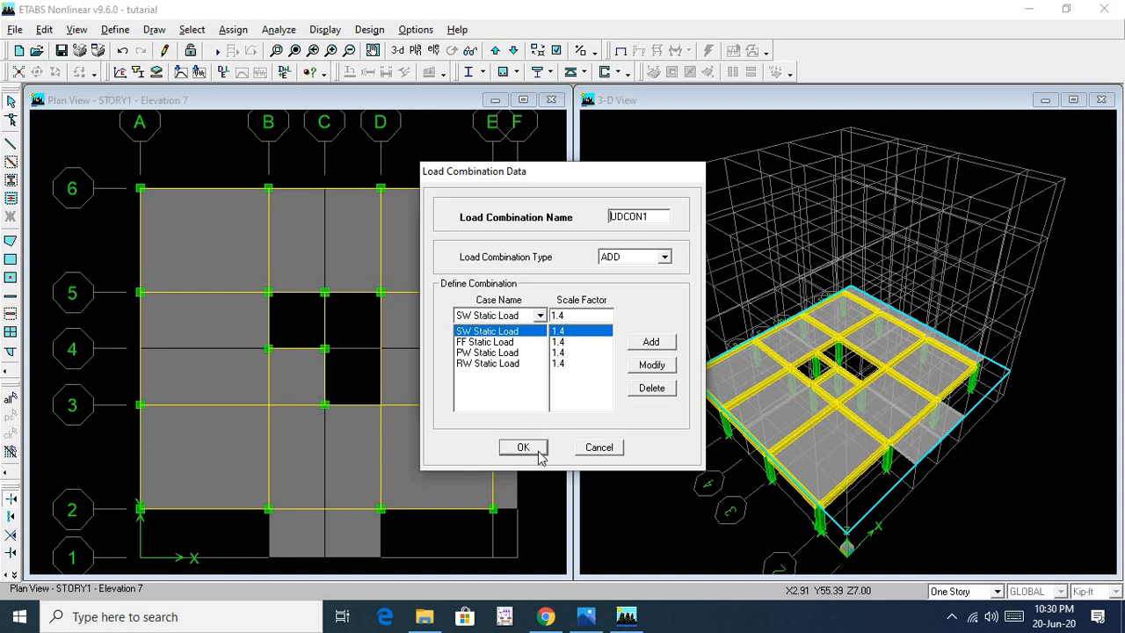
{"action": "left_click", "coordinate": [597, 450]}
{"action": "left_click", "coordinate": [479, 286]}
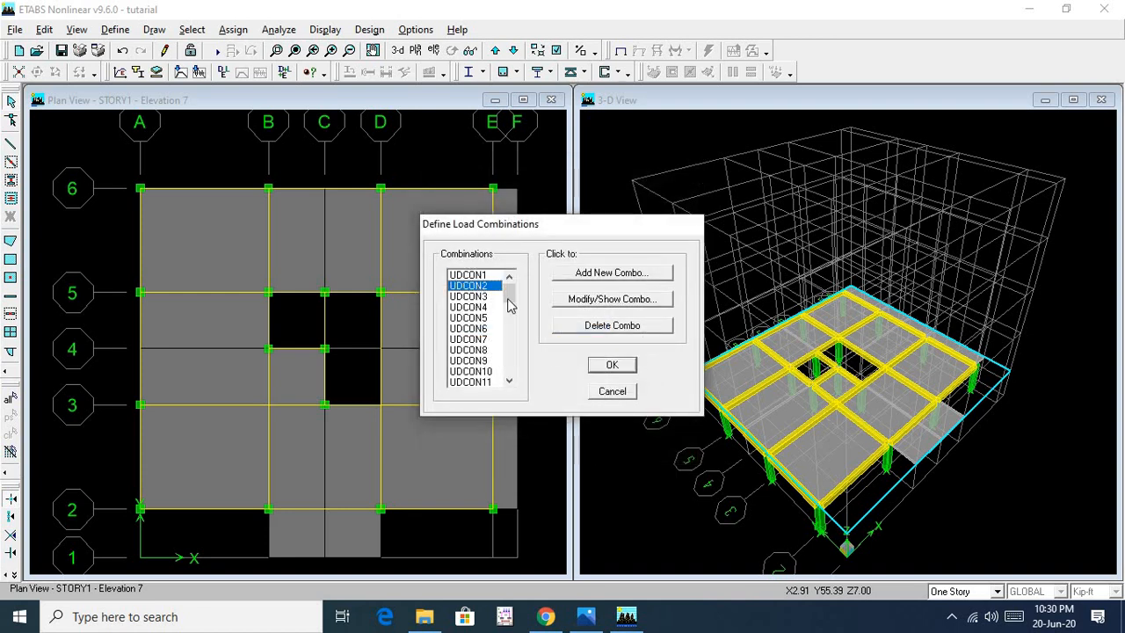
{"action": "left_click", "coordinate": [615, 301]}
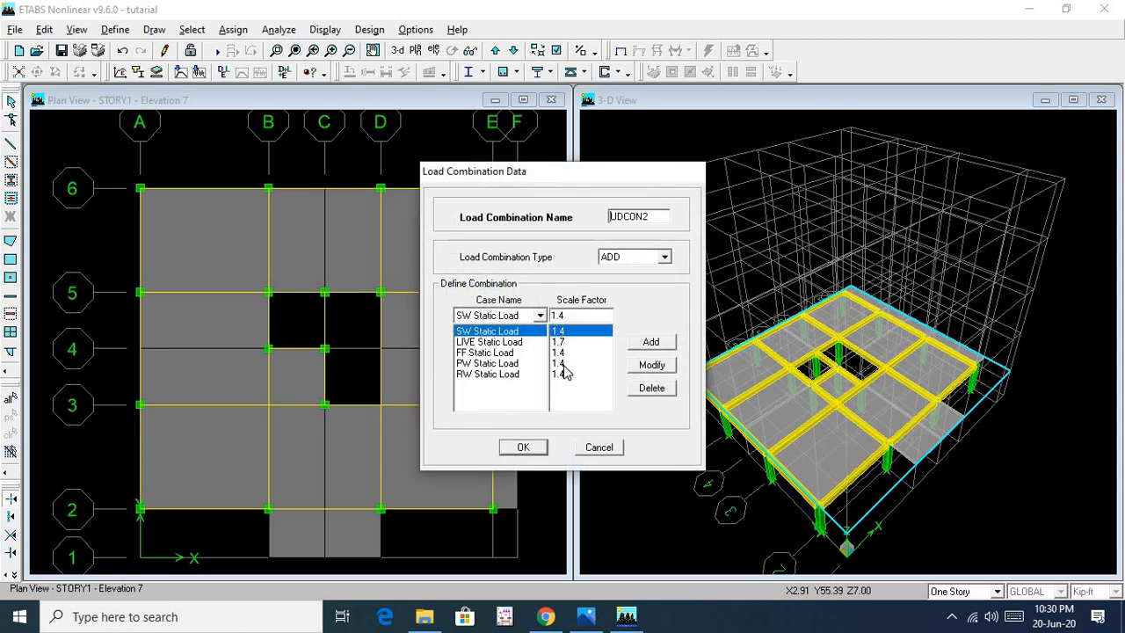
{"action": "left_click", "coordinate": [599, 448]}
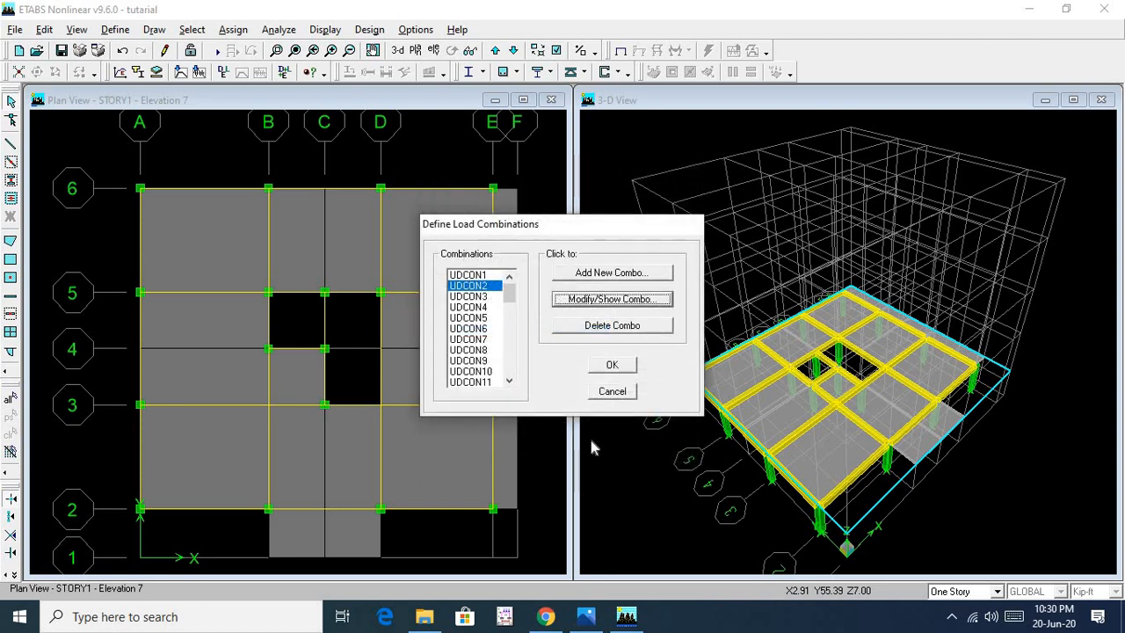
{"action": "left_click", "coordinate": [612, 365]}
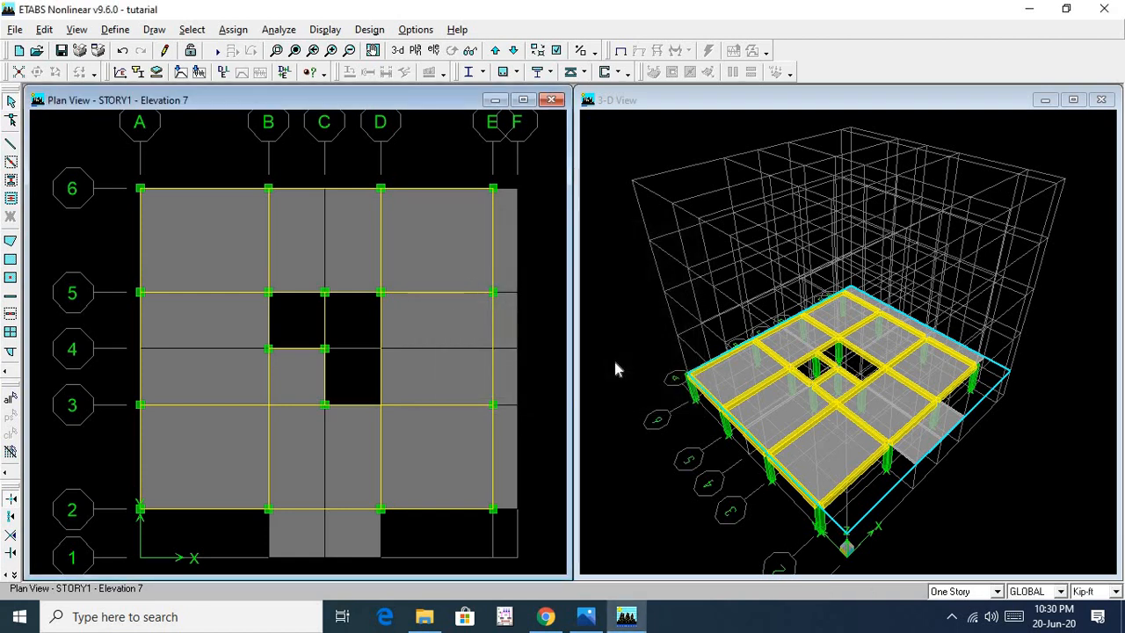
Set the mass source definition to From Loads and add the SW load with multiplier 1
{"action": "left_click", "coordinate": [112, 30]}
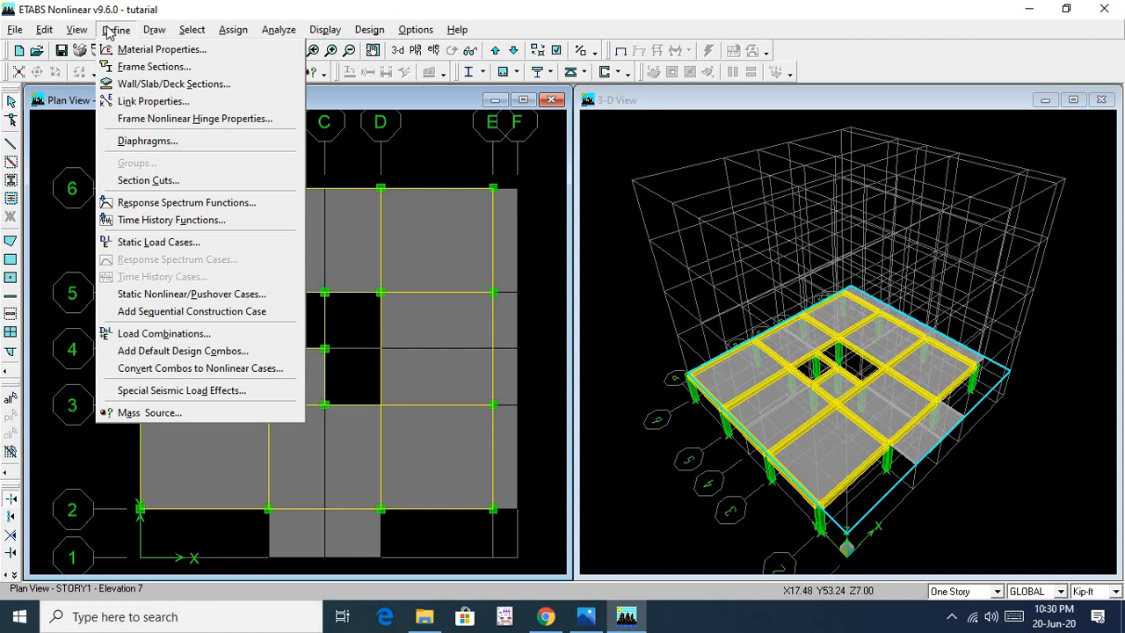
{"action": "left_click", "coordinate": [141, 412]}
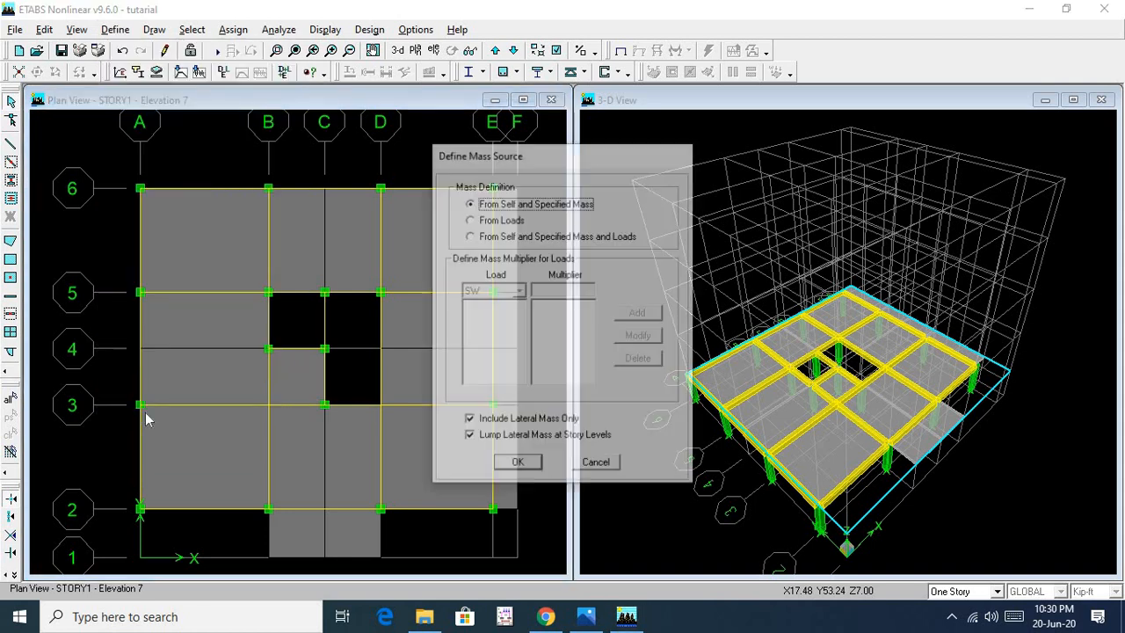
{"action": "left_click", "coordinate": [490, 220]}
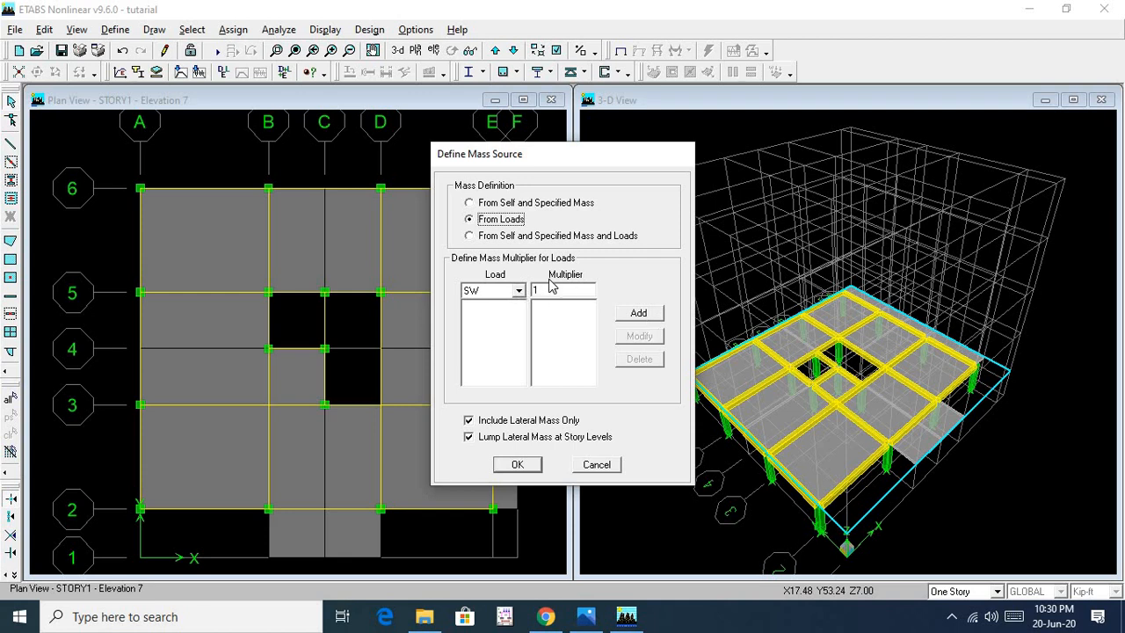
{"action": "left_click", "coordinate": [638, 313]}
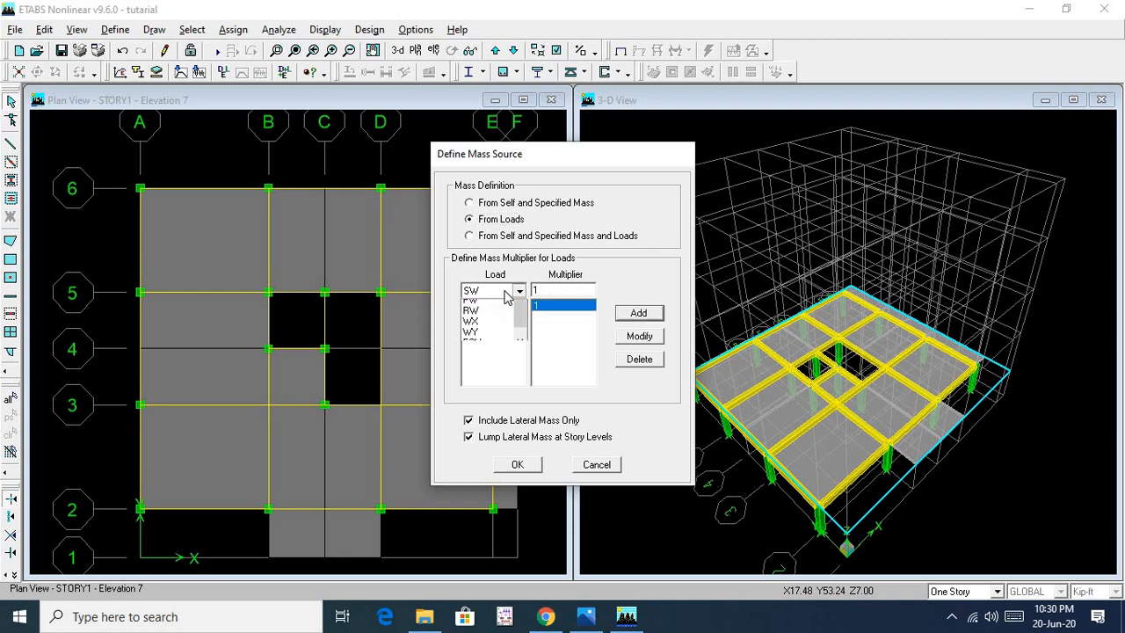
Add the FF, PW and RW loads to the mass source, each with multiplier 1
{"action": "left_click", "coordinate": [507, 291]}
{"action": "left_click", "coordinate": [490, 327]}
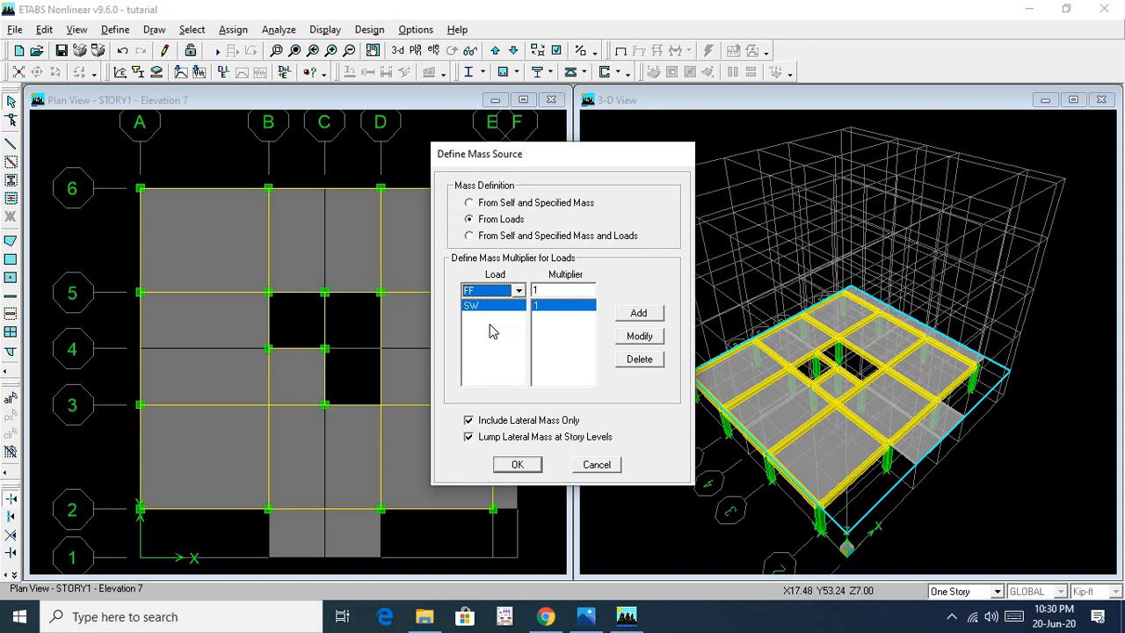
{"action": "left_click", "coordinate": [629, 316]}
{"action": "left_click", "coordinate": [517, 290]}
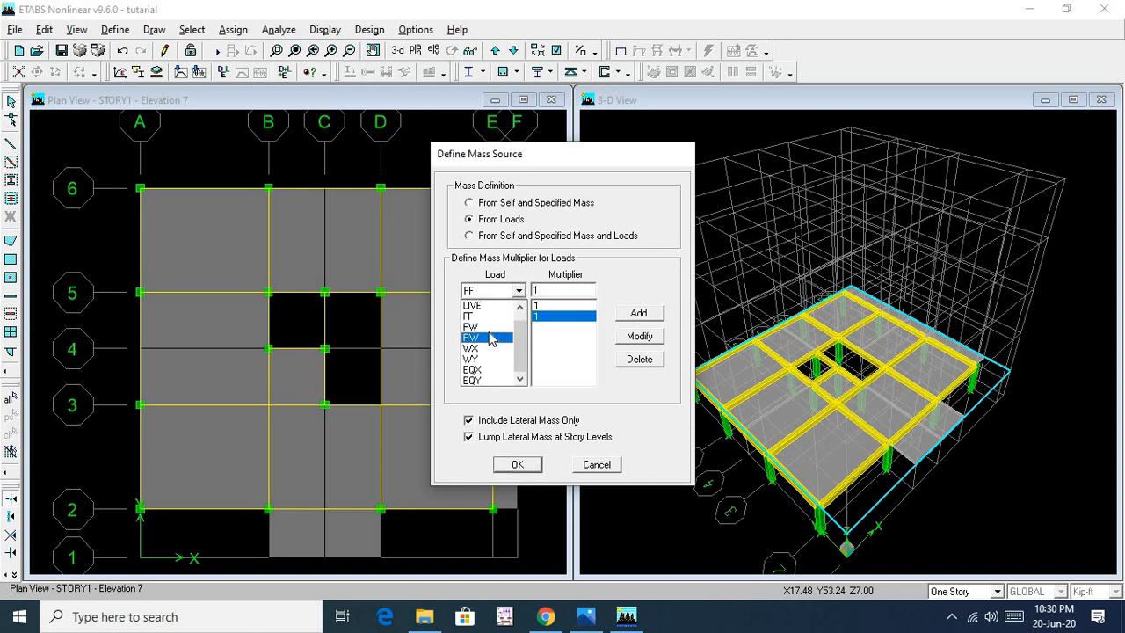
{"action": "left_click", "coordinate": [492, 332]}
{"action": "left_click", "coordinate": [629, 317]}
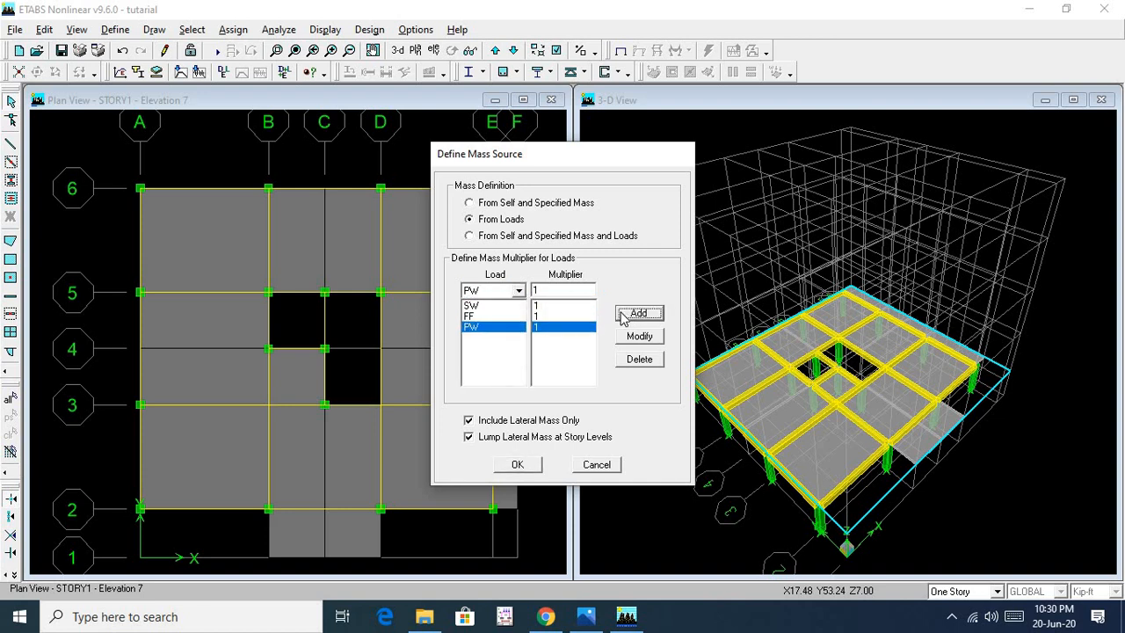
{"action": "left_click", "coordinate": [518, 291]}
{"action": "left_click", "coordinate": [483, 340]}
{"action": "left_click", "coordinate": [636, 313]}
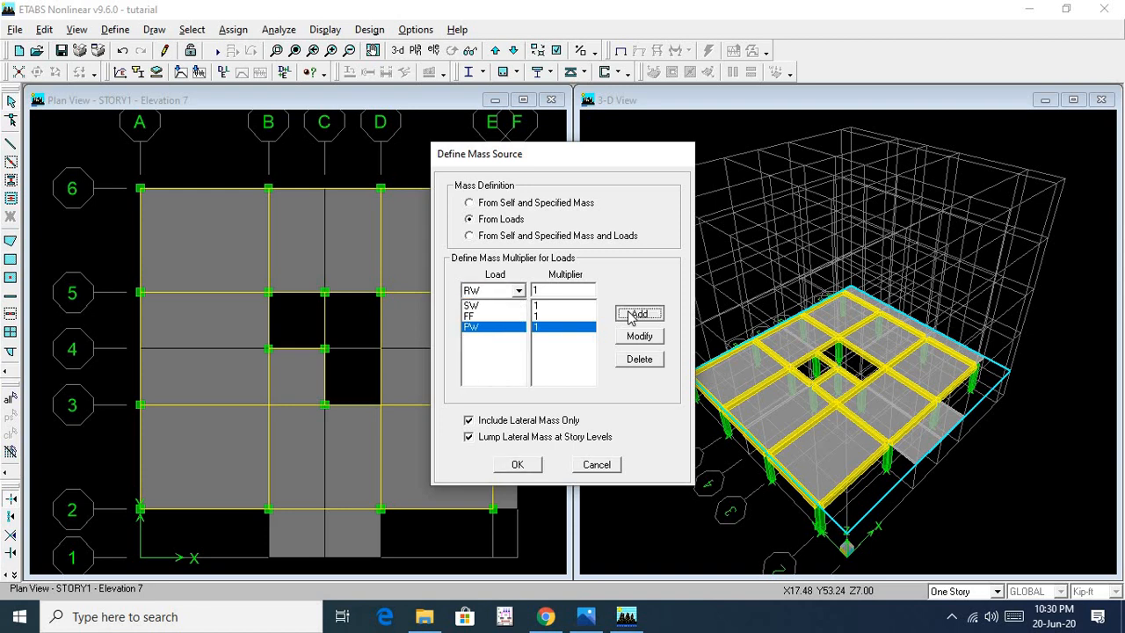
Add the LIVE load to the mass source with multiplier 0.25 and accept the mass source definition
{"action": "left_click", "coordinate": [518, 290]}
{"action": "left_click", "coordinate": [483, 305]}
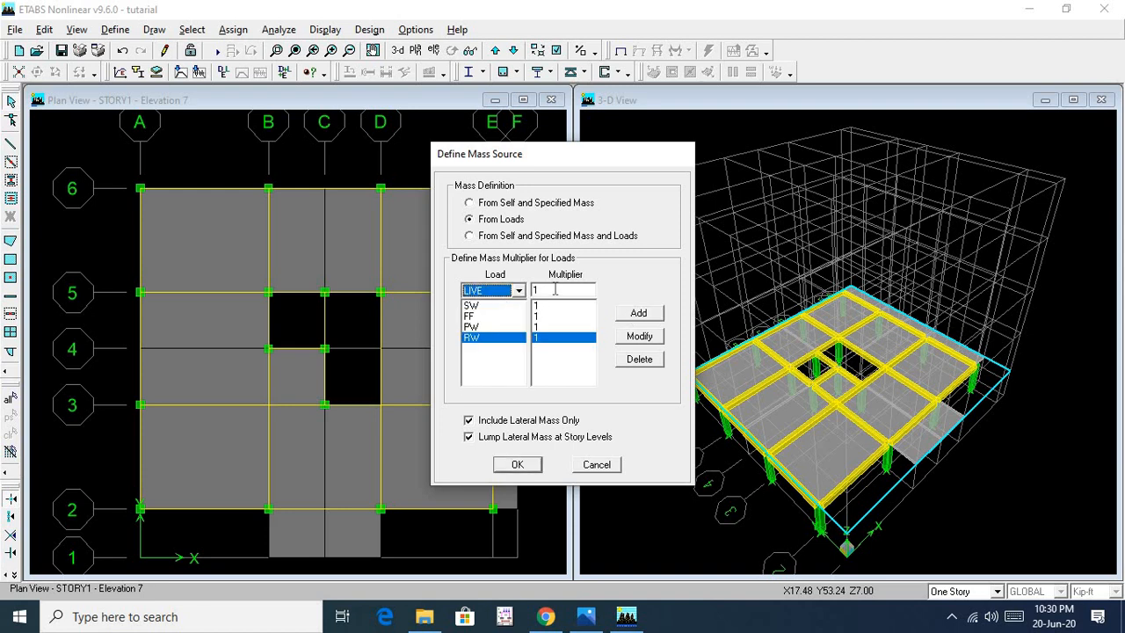
{"action": "double_click", "coordinate": [554, 290]}
{"action": "type", "text": "0.25"}
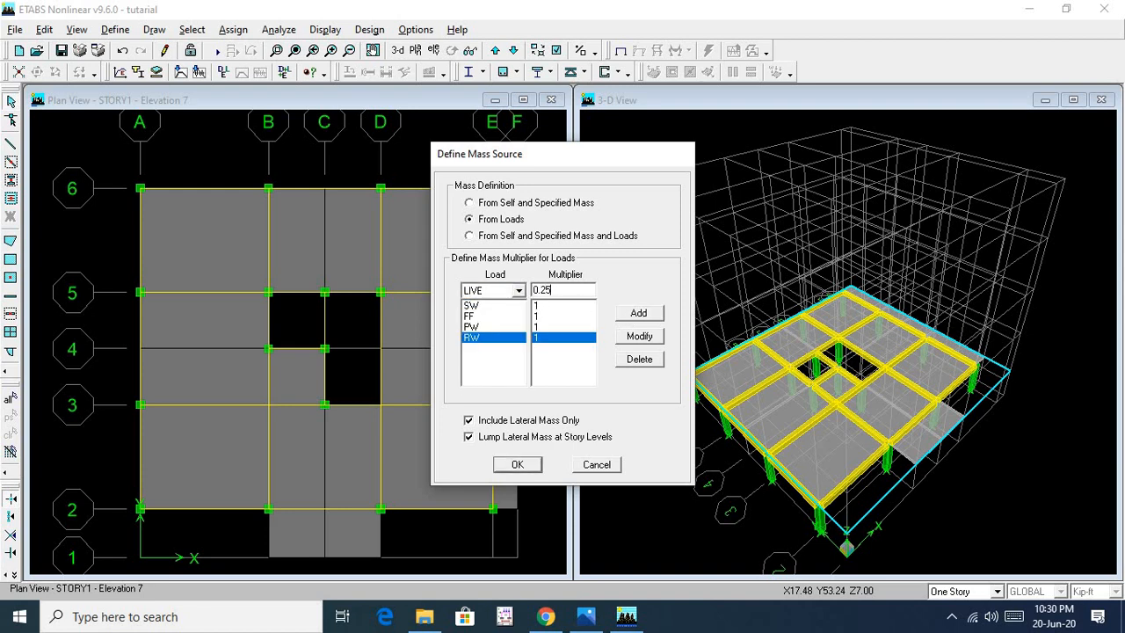
{"action": "left_click", "coordinate": [637, 315]}
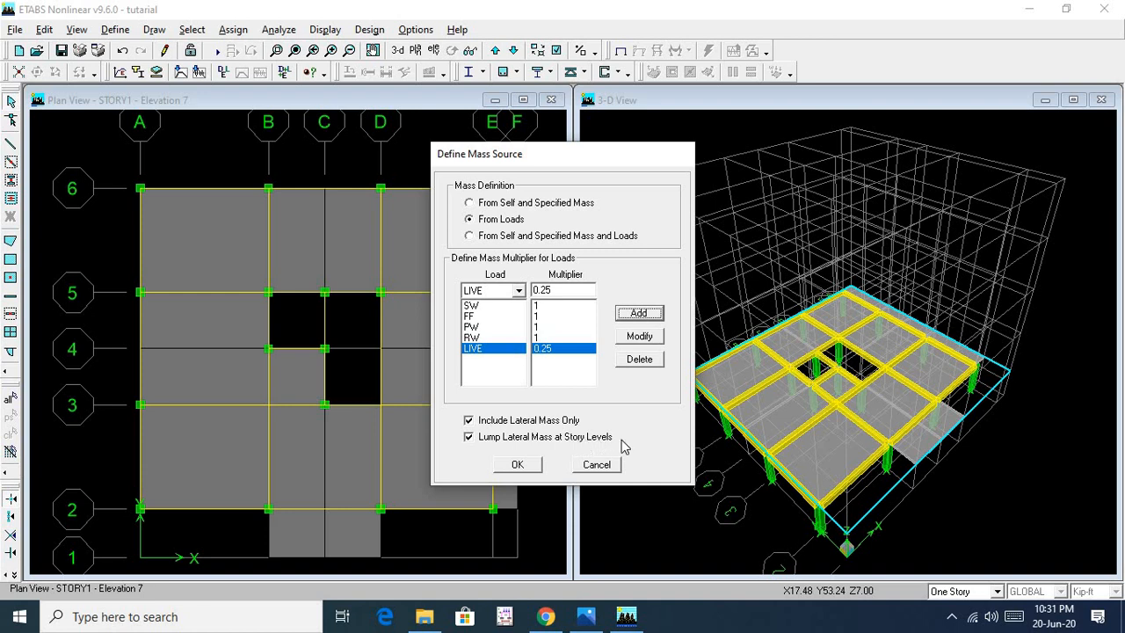
{"action": "left_click", "coordinate": [517, 466]}
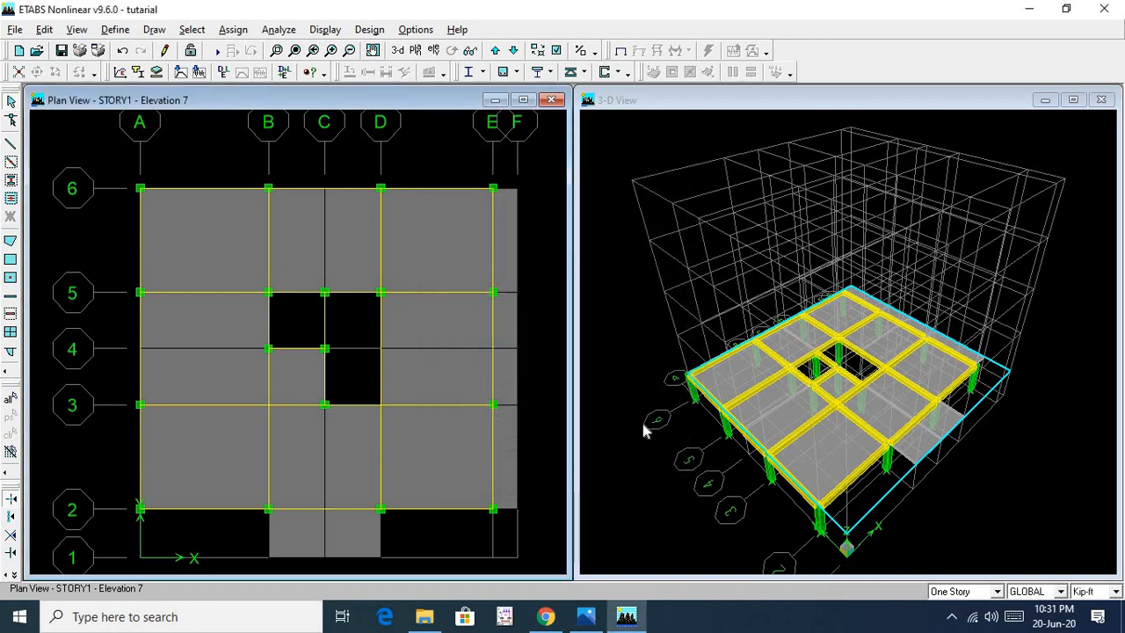